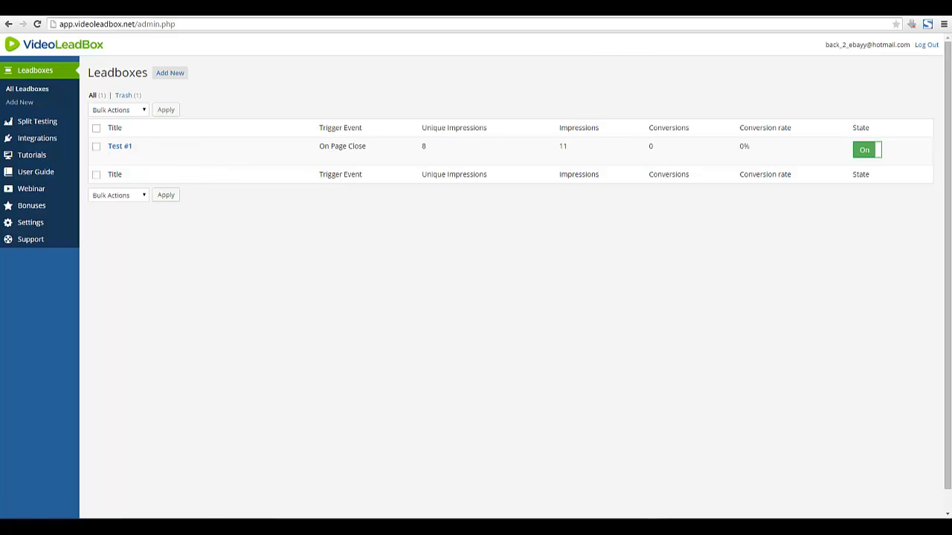
# Step: Go to mecanto.com in a new browser tab and open the Video Lead Box Review and Bonus article
pyautogui.click(867, 17)
pyautogui.write('me')
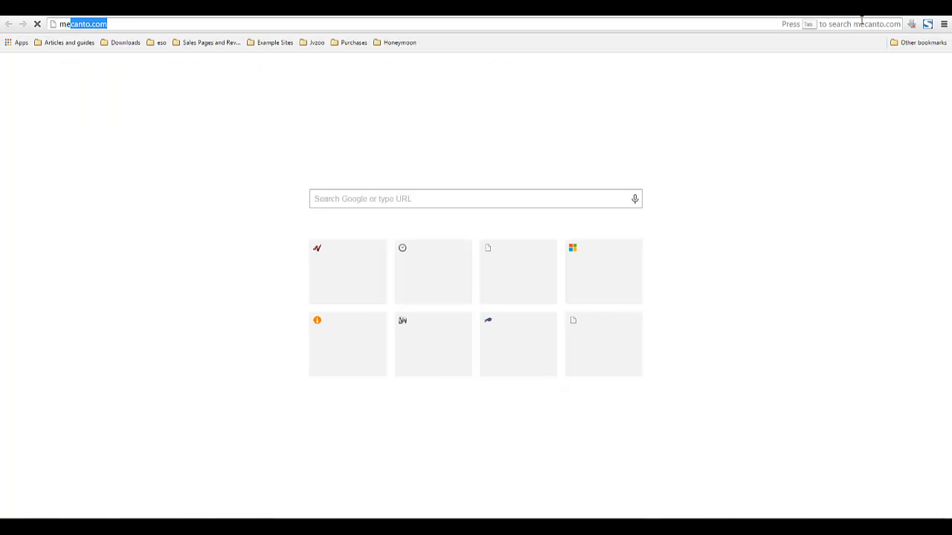
pyautogui.press('Return')
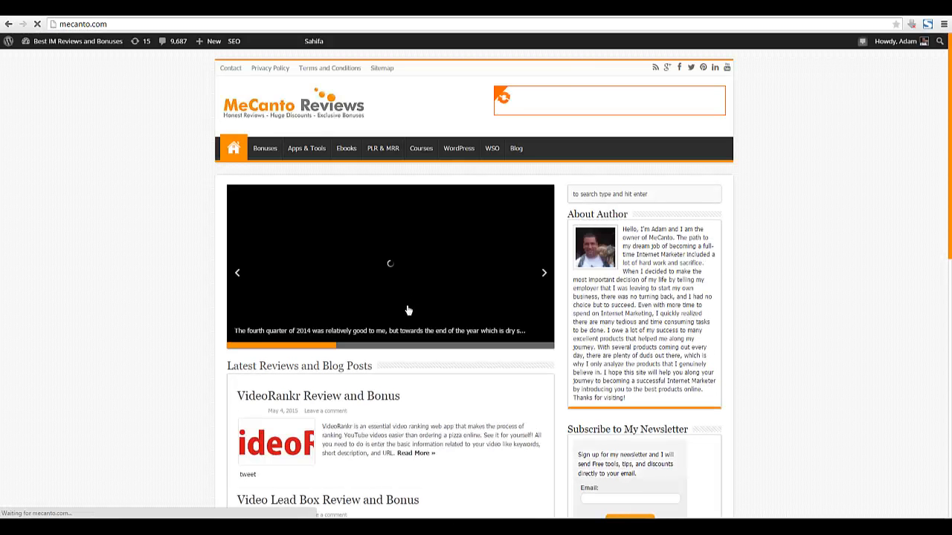
pyautogui.scroll(-3, 338, 453)
pyautogui.scroll(1, 341, 355)
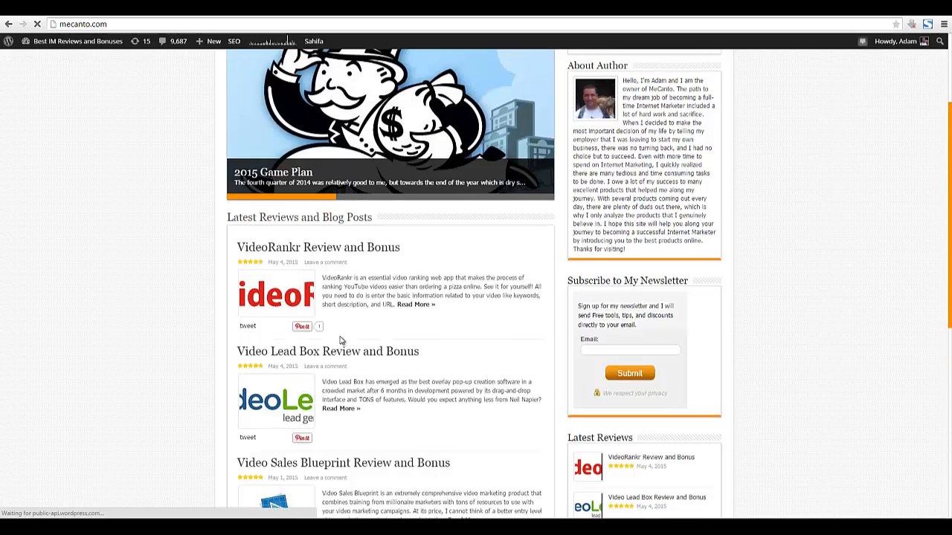
pyautogui.click(321, 355)
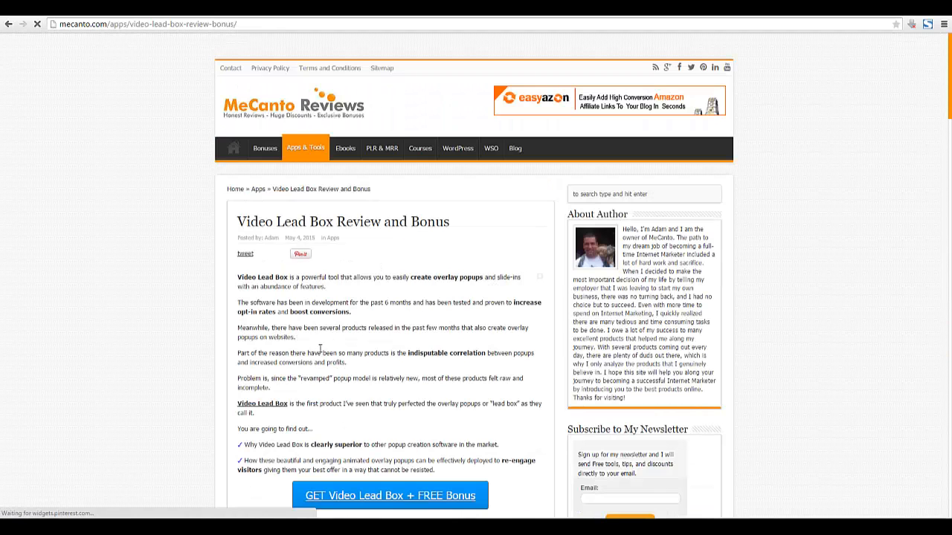
# Step: Look through the review article, trigger its exit pop-up by attempting to close the page, and choose to stay
pyautogui.scroll(-1, 328, 362)
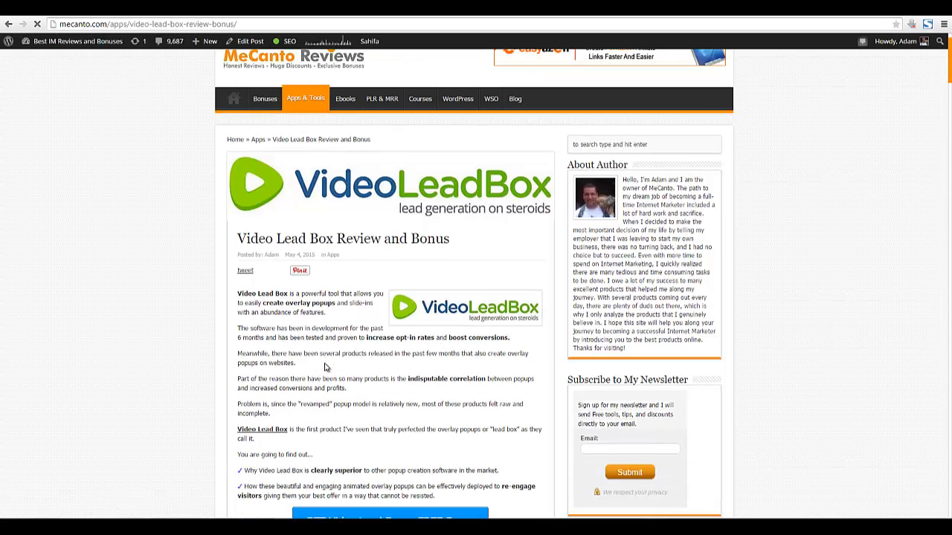
pyautogui.scroll(-6, 324, 365)
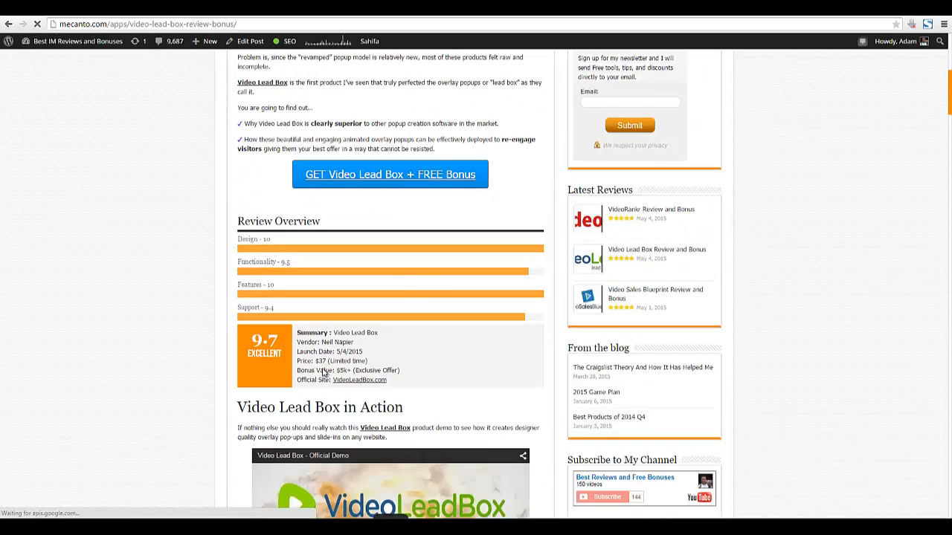
pyautogui.scroll(-3, 324, 372)
pyautogui.scroll(-3, 385, 169)
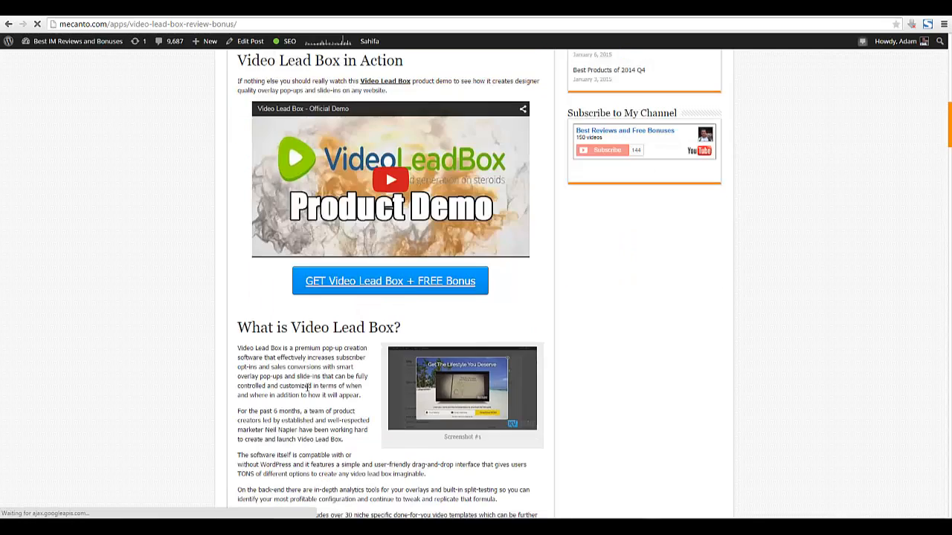
pyautogui.click(850, 15)
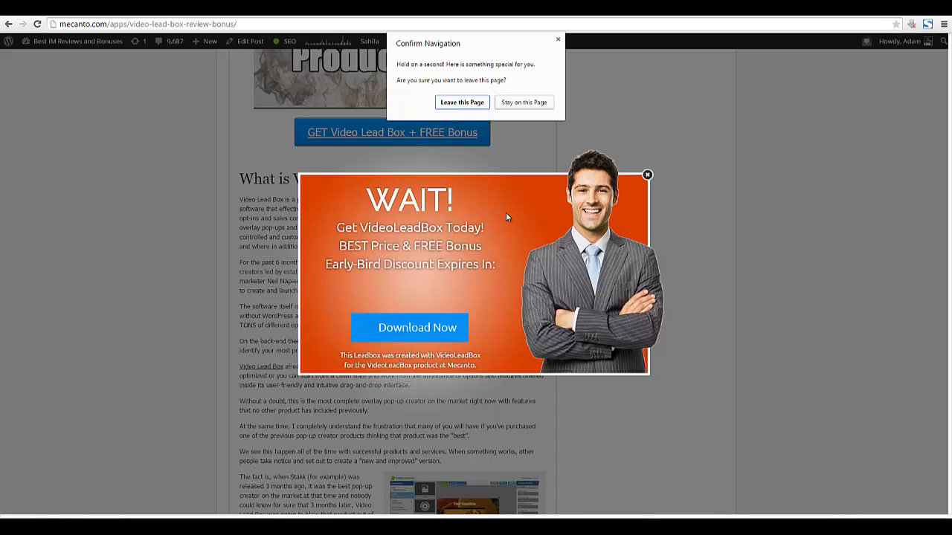
pyautogui.click(520, 103)
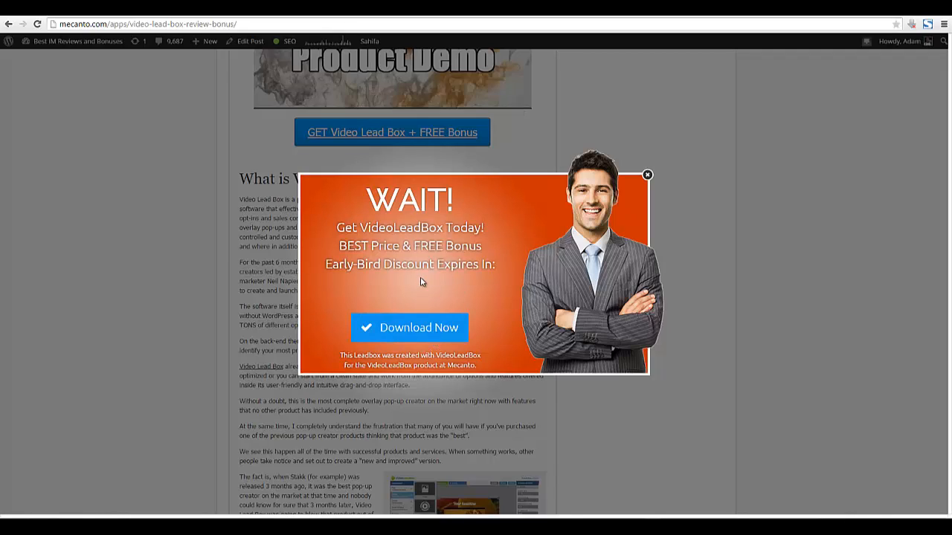
# Step: Follow the pop-up's Download Now link to view the sales page, then return to the VideoLeadBox leadbox list
pyautogui.click(413, 333)
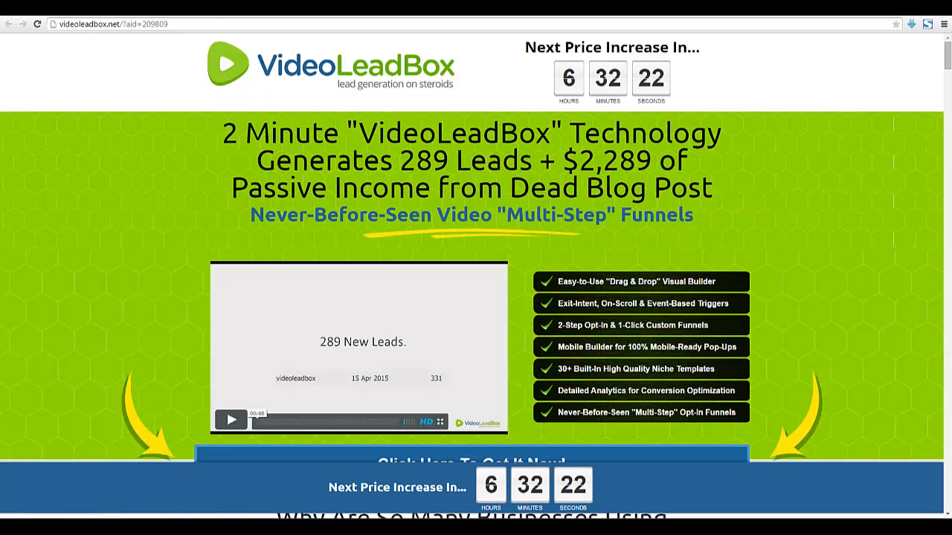
pyautogui.click(749, 12)
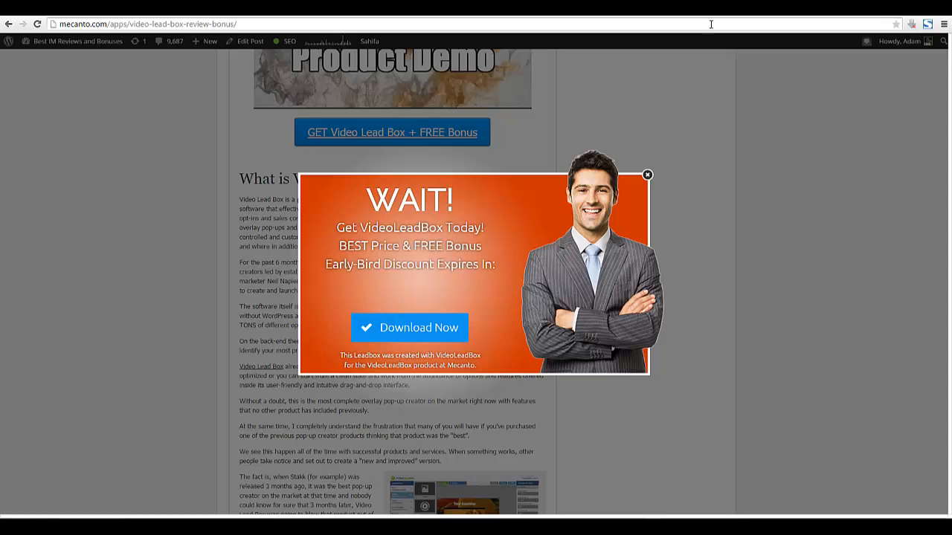
pyautogui.click(825, 17)
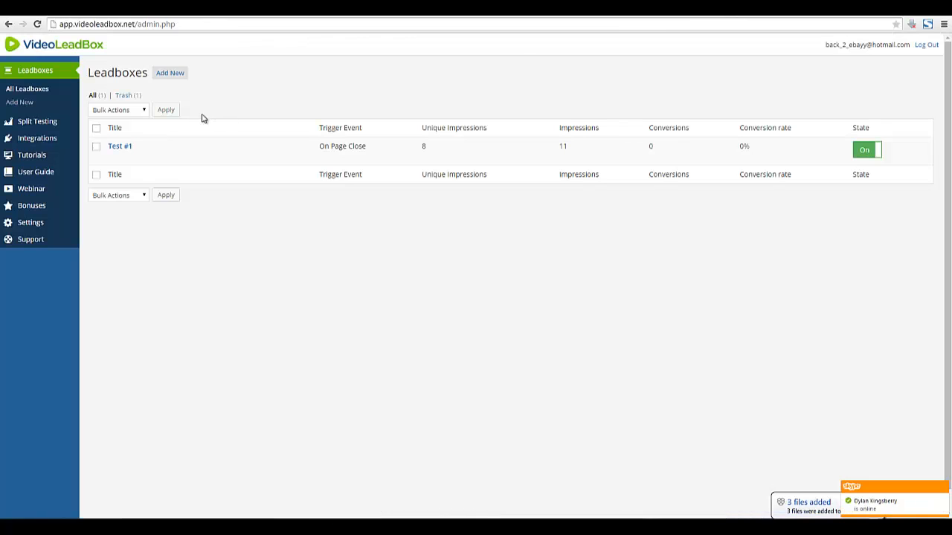
# Step: Open the Test #1 leadbox in the builder and select its countdown timer for editing
pyautogui.click(120, 146)
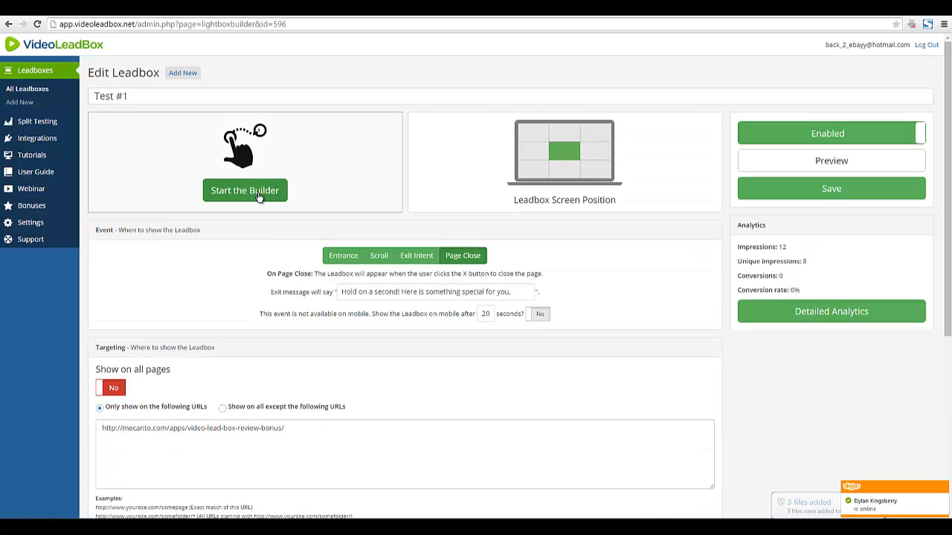
pyautogui.click(244, 190)
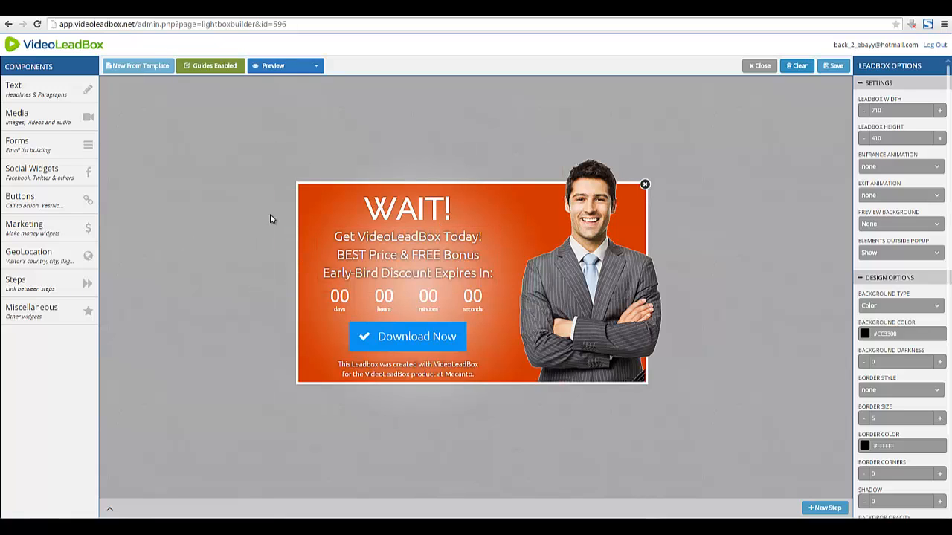
pyautogui.click(34, 89)
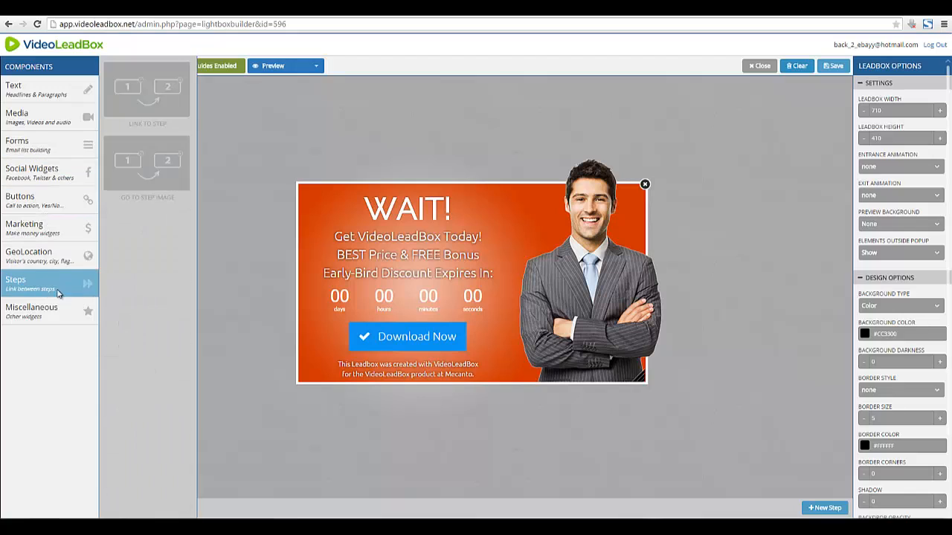
pyautogui.click(409, 217)
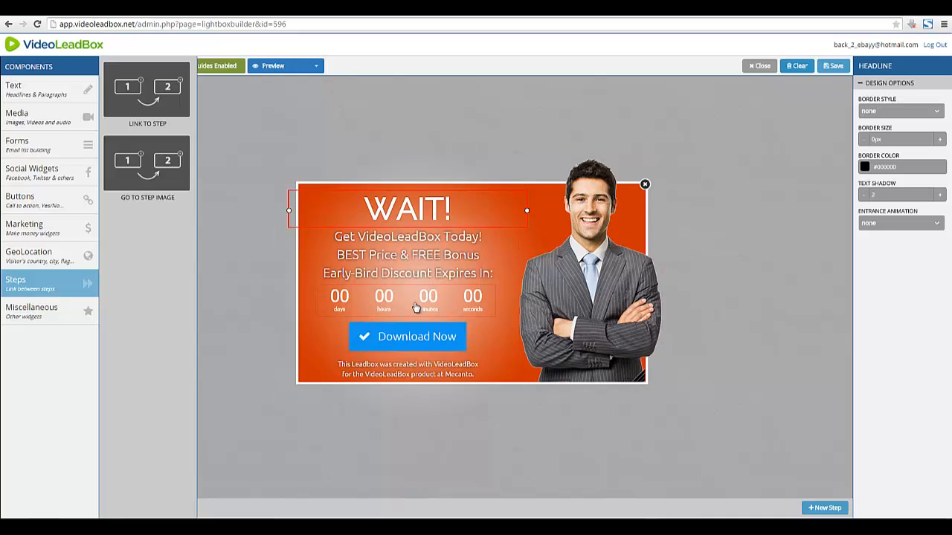
pyautogui.click(365, 311)
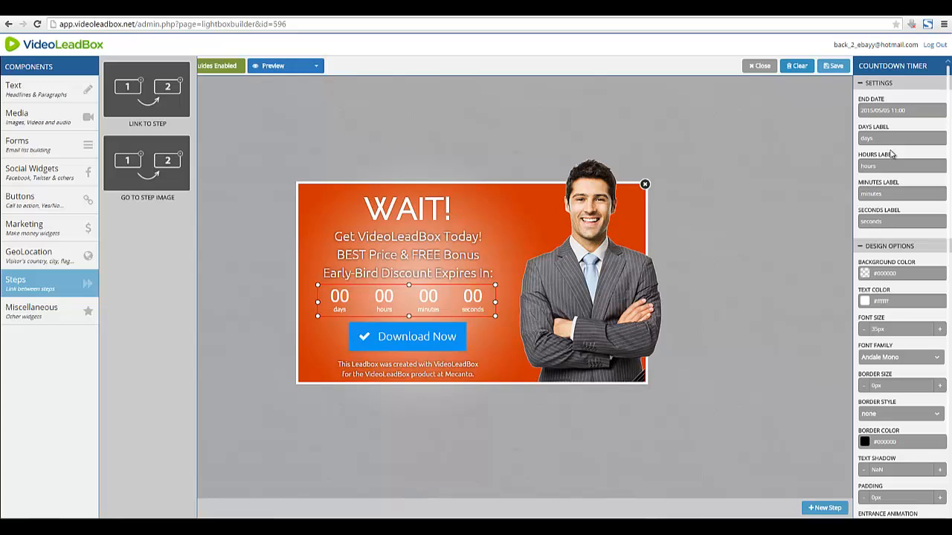
# Step: Set the countdown timer's end date to 2015/05/06 00:00
pyautogui.click(889, 110)
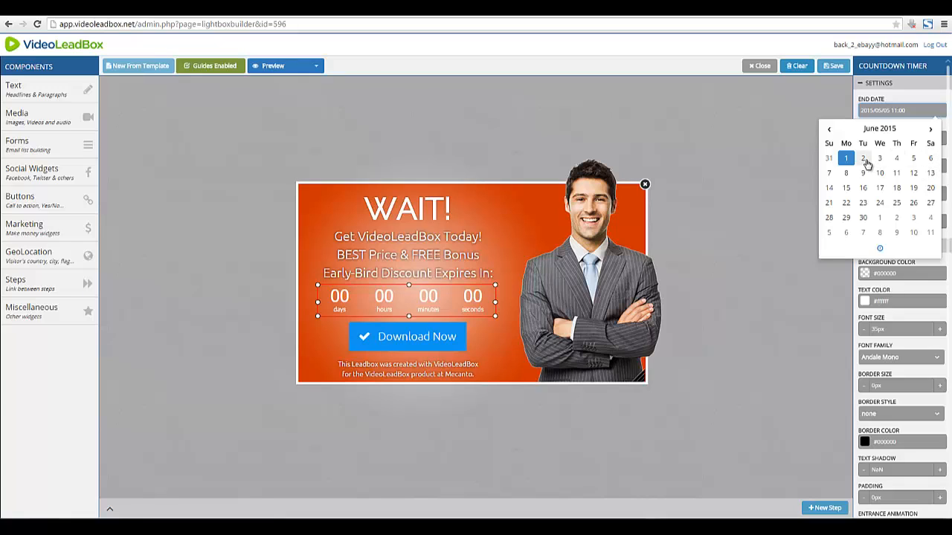
pyautogui.click(828, 129)
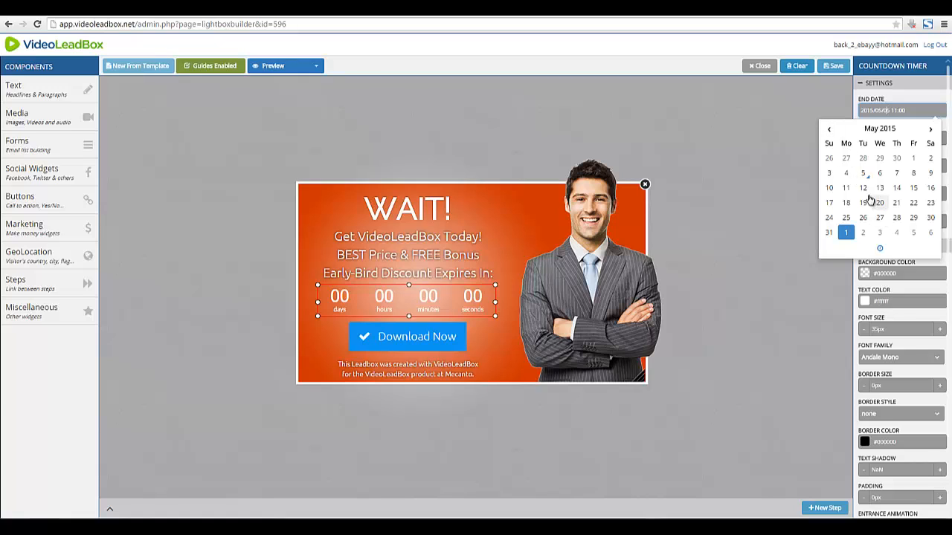
pyautogui.click(863, 174)
pyautogui.click(878, 176)
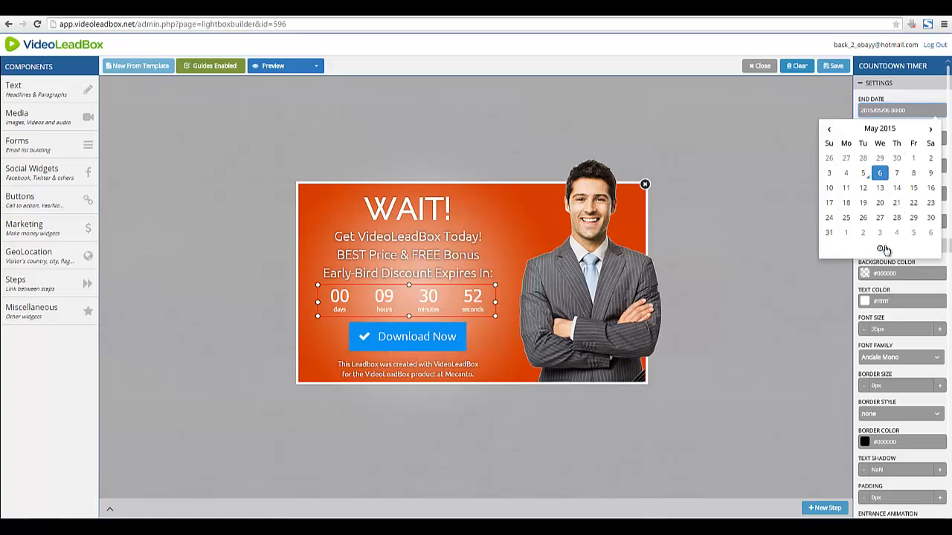
pyautogui.click(829, 303)
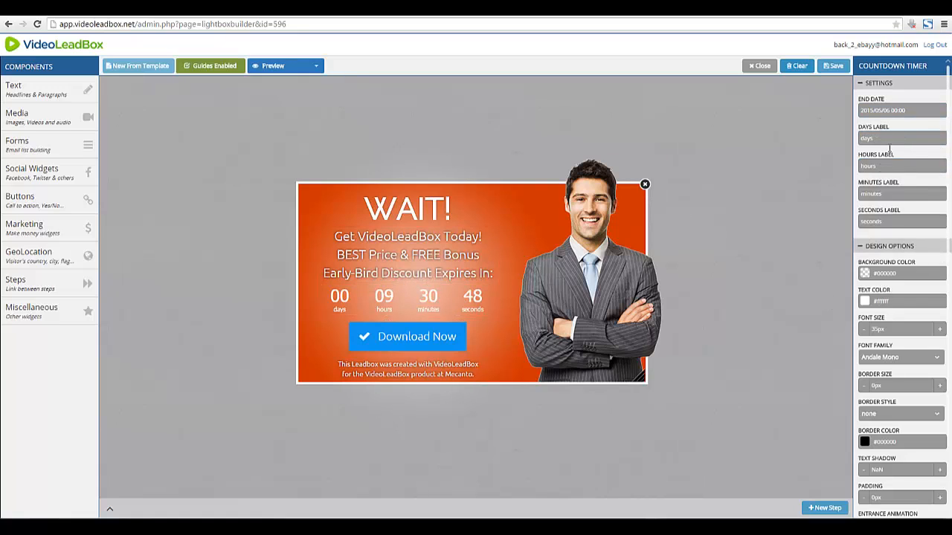
# Step: Try countdown end dates of 2015/05/06 03:00 and 2015/05/05 24:00
pyautogui.click(896, 112)
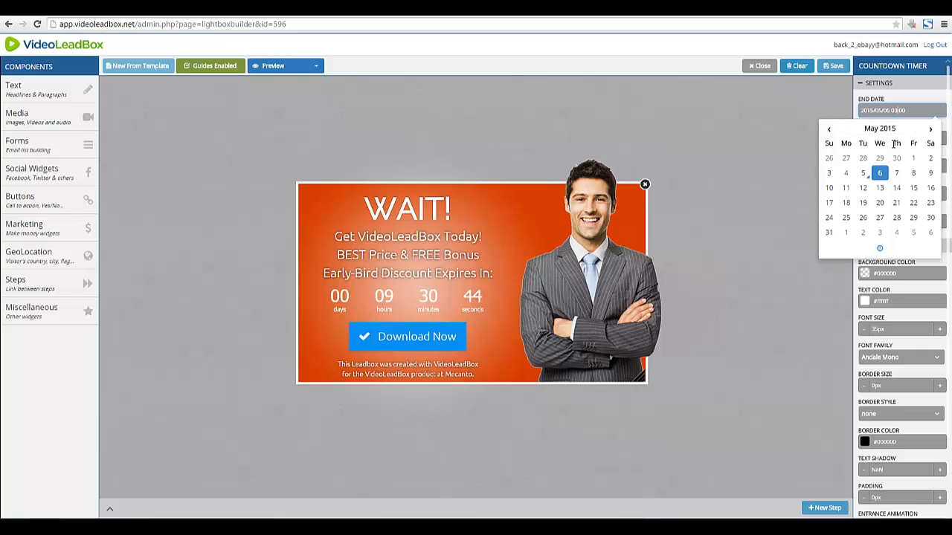
pyautogui.press('Tab')
pyautogui.click(897, 110)
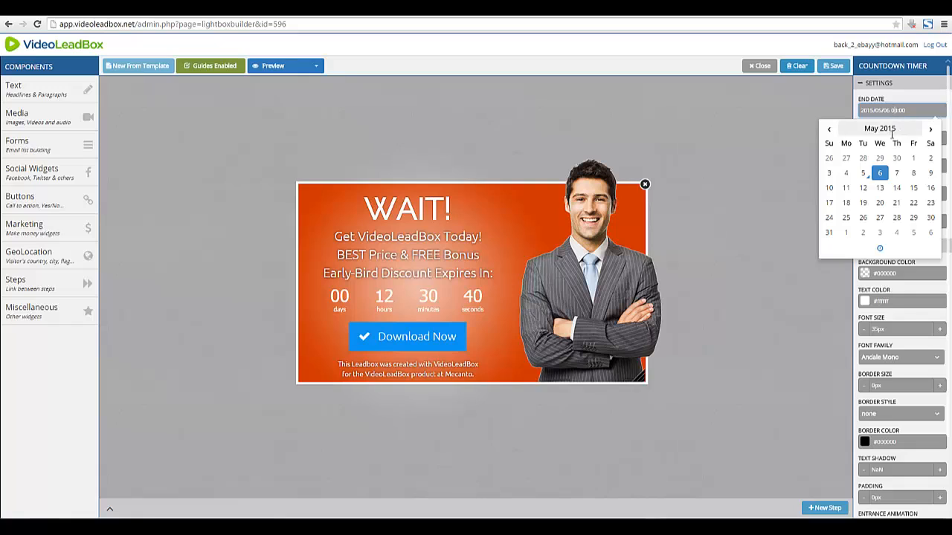
pyautogui.click(865, 172)
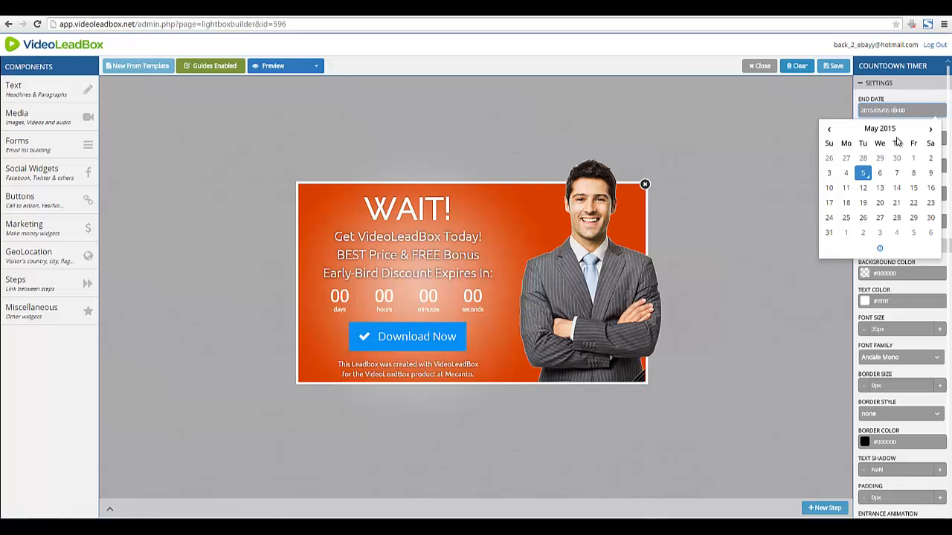
pyautogui.press('Tab')
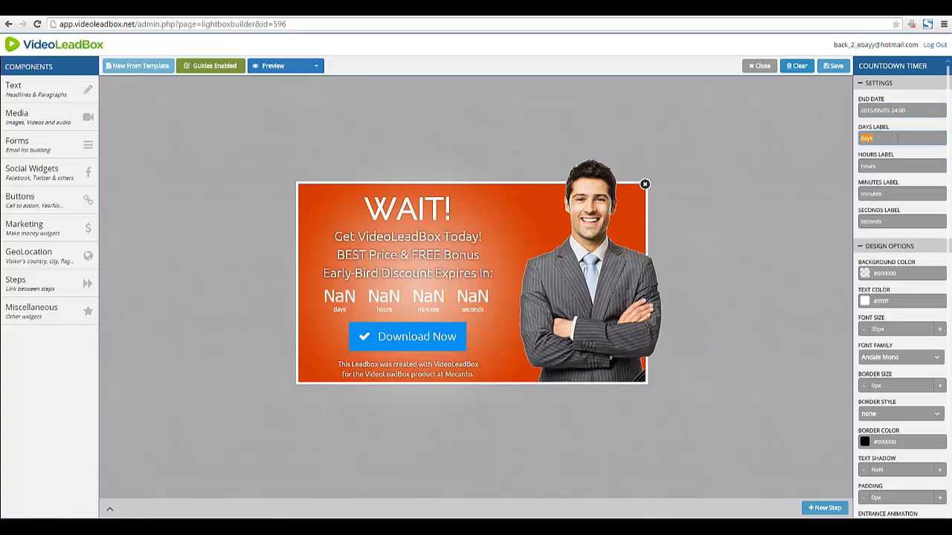
# Step: Try earlier end times for the countdown on 2015/05/05, including 18:00 and 20:00
pyautogui.click(900, 110)
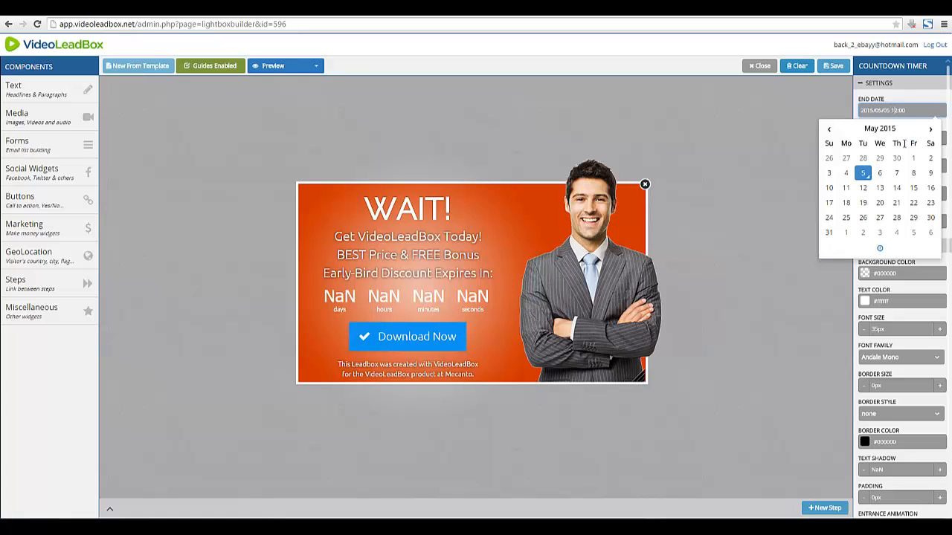
pyautogui.press('Tab')
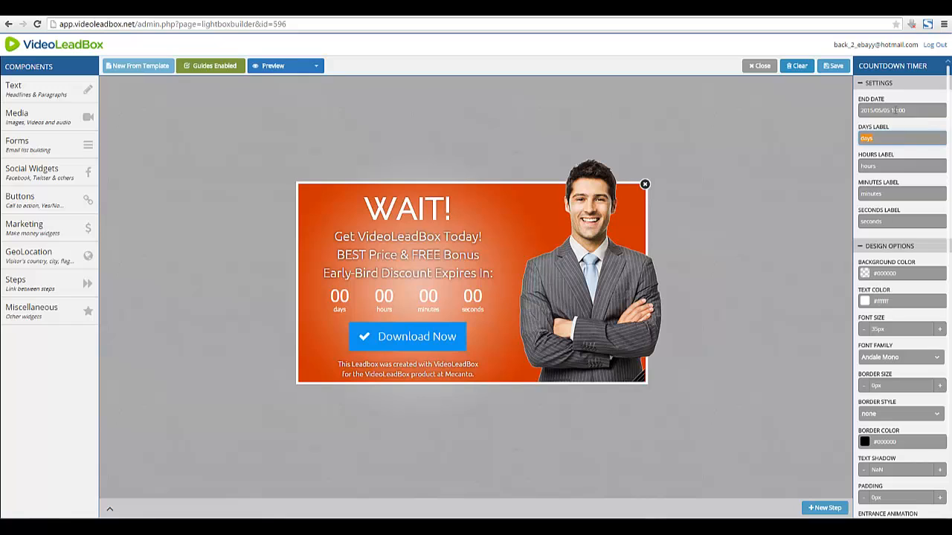
pyautogui.click(900, 111)
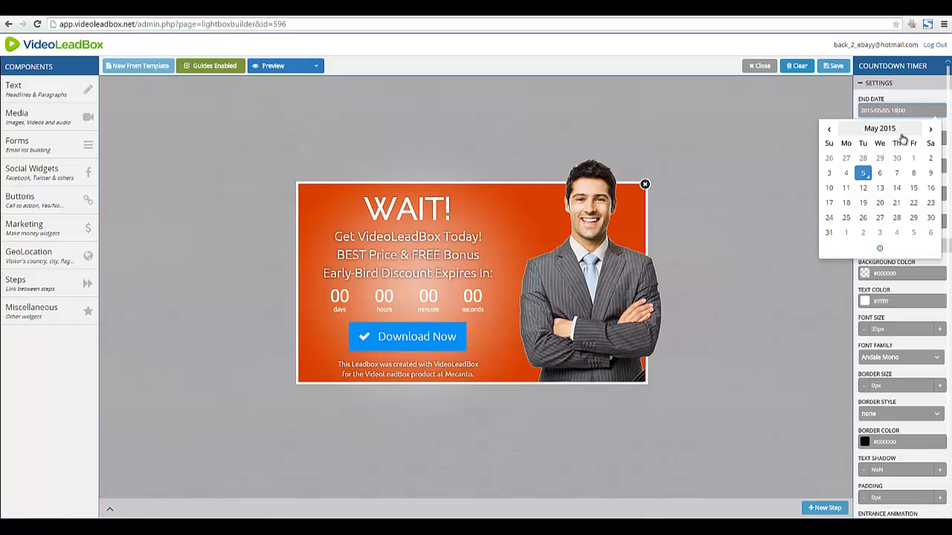
pyautogui.press('Tab')
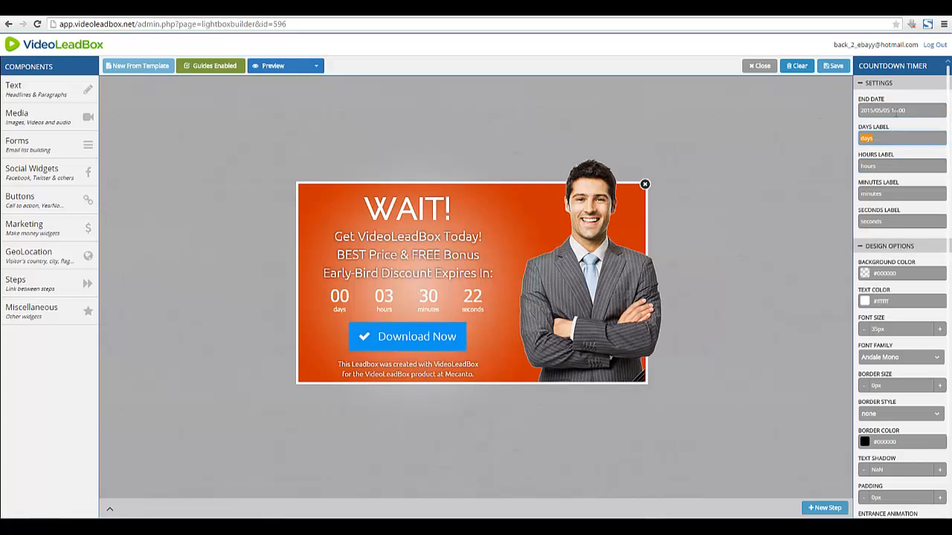
pyautogui.click(895, 110)
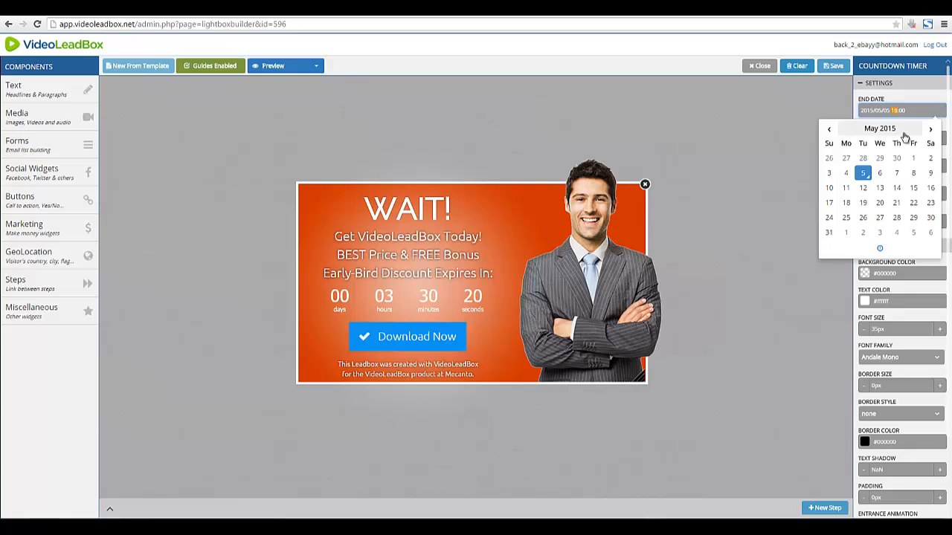
pyautogui.write('20')
pyautogui.press('Tab')
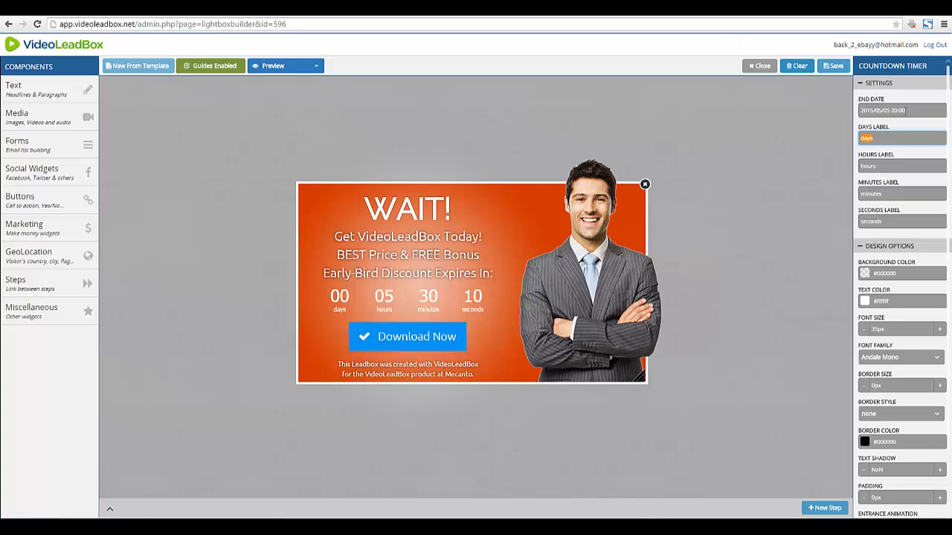
# Step: Try 21:30 and 20:30 as the countdown's end time on 2015/05/05
pyautogui.click(904, 112)
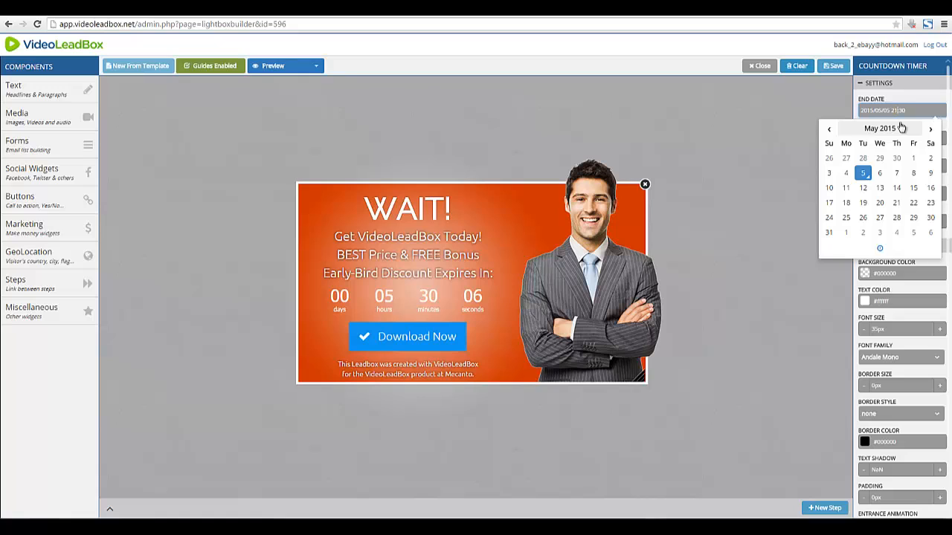
pyautogui.press('Tab')
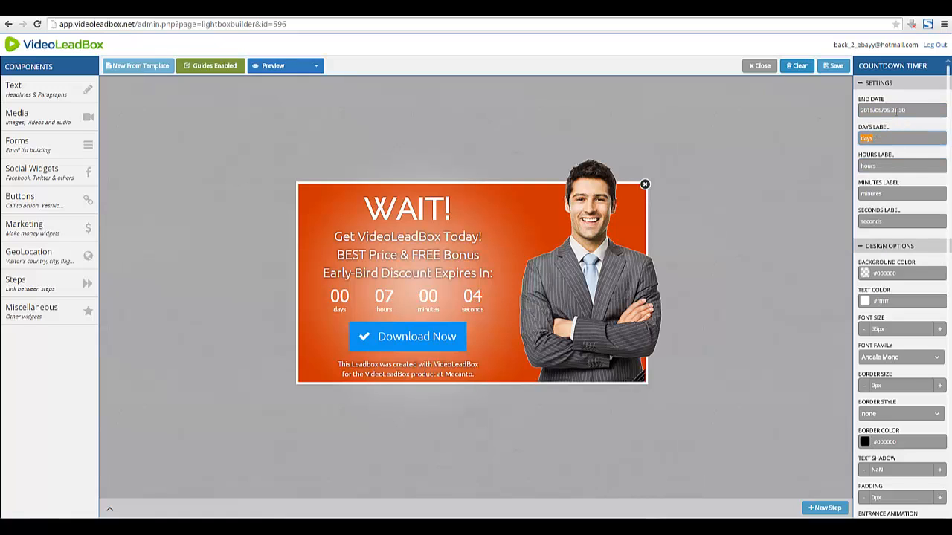
pyautogui.click(895, 110)
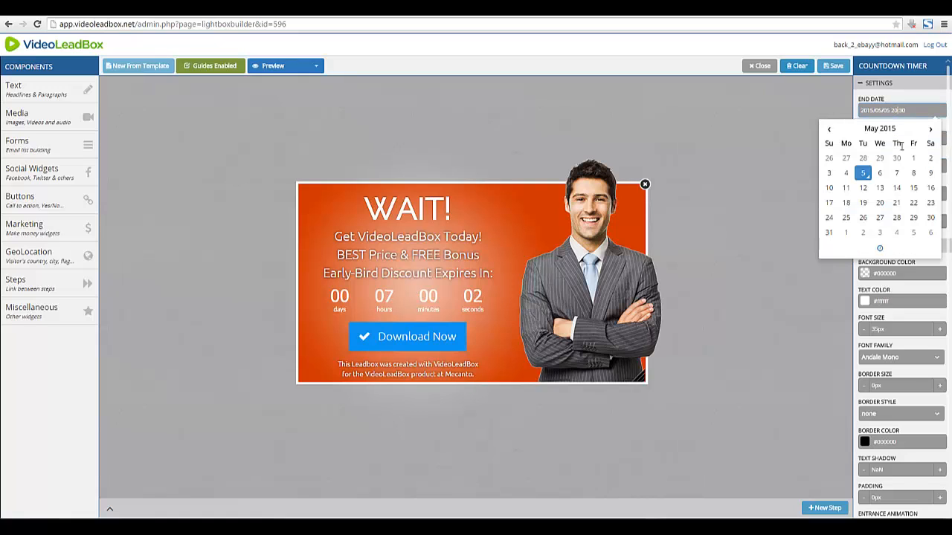
pyautogui.press('Tab')
# Step: Set the countdown timer's end time to 21:00 on 2015/05/05
pyautogui.click(913, 112)
pyautogui.write('21:00')
pyautogui.press('Tab')
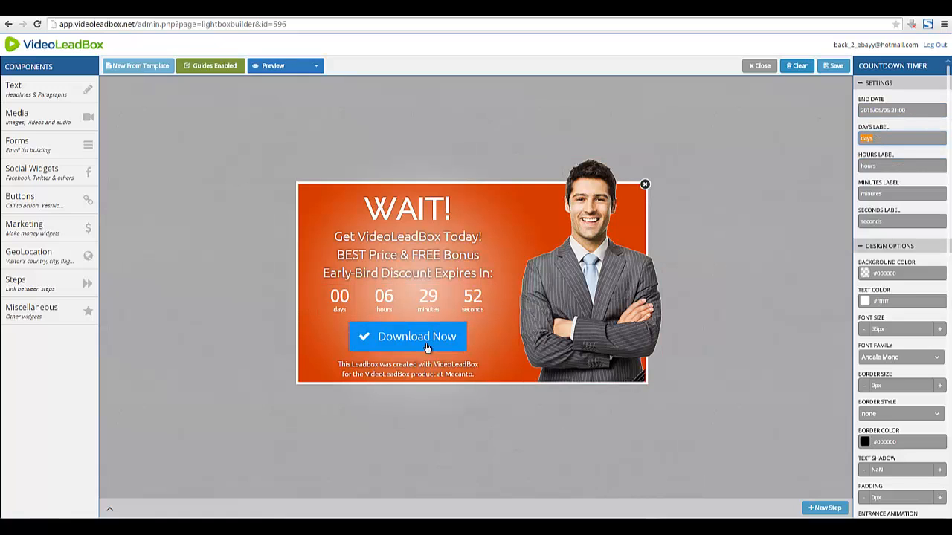
# Step: Save the countdown changes in the builder, then close it and save the Test #1 leadbox
pyautogui.click(833, 67)
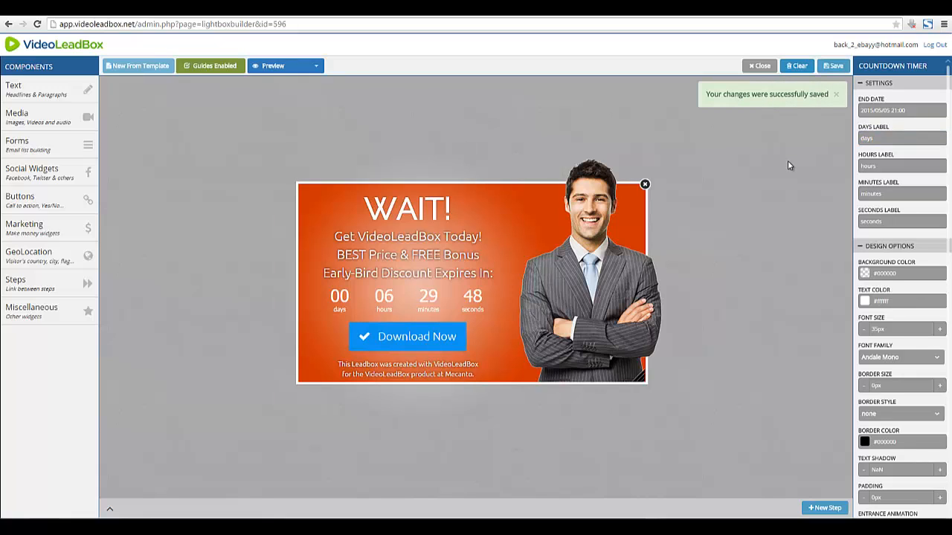
pyautogui.click(767, 68)
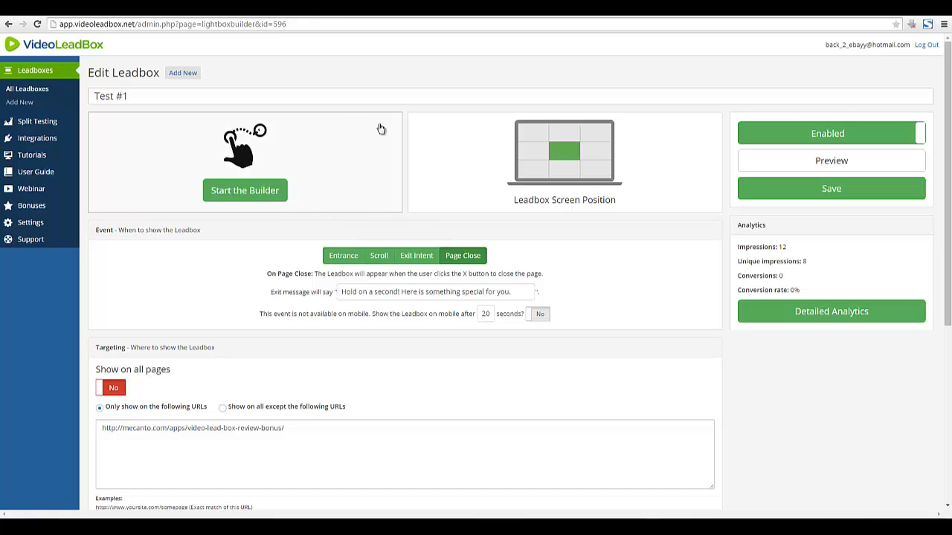
pyautogui.click(796, 198)
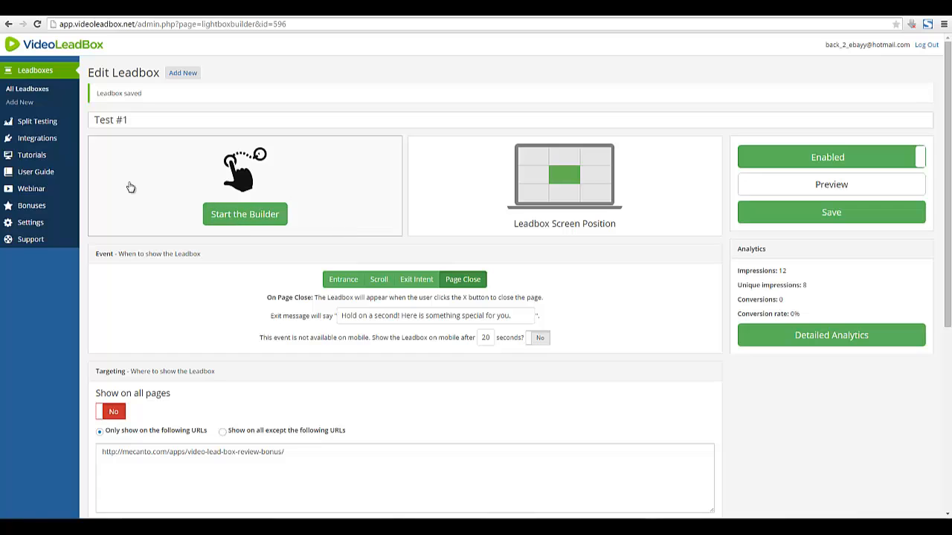
# Step: Review the HTML code and WordPress plugin options on the Integrations page
pyautogui.click(50, 125)
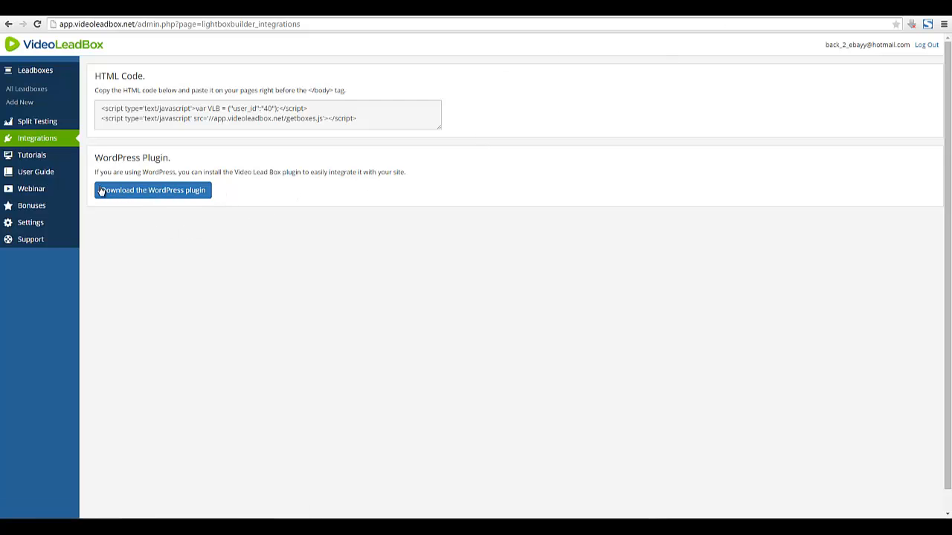
pyautogui.moveTo(107, 172); pyautogui.dragTo(415, 169)
pyautogui.click(419, 171)
# Step: Look over the tutorial videos and the list of User Guide topics
pyautogui.click(45, 157)
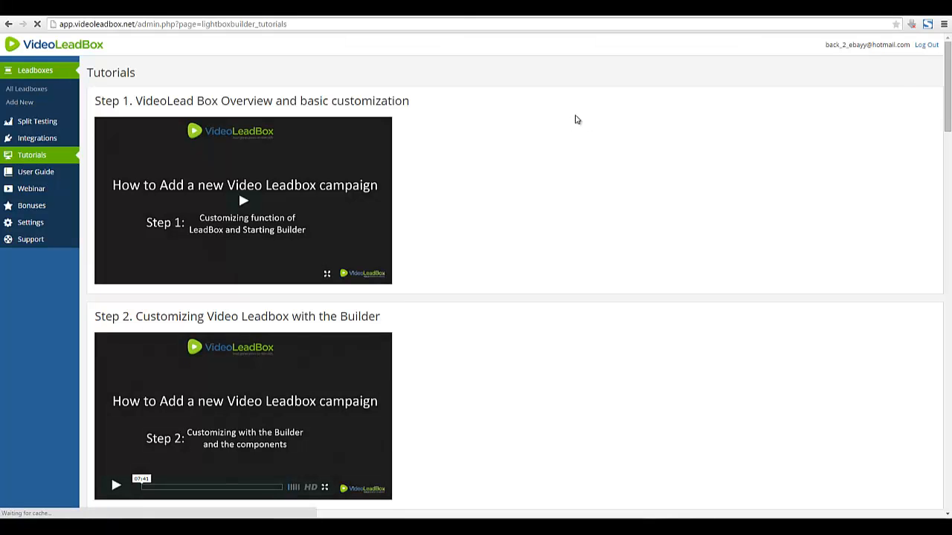
pyautogui.moveTo(947, 113); pyautogui.dragTo(948, 88)
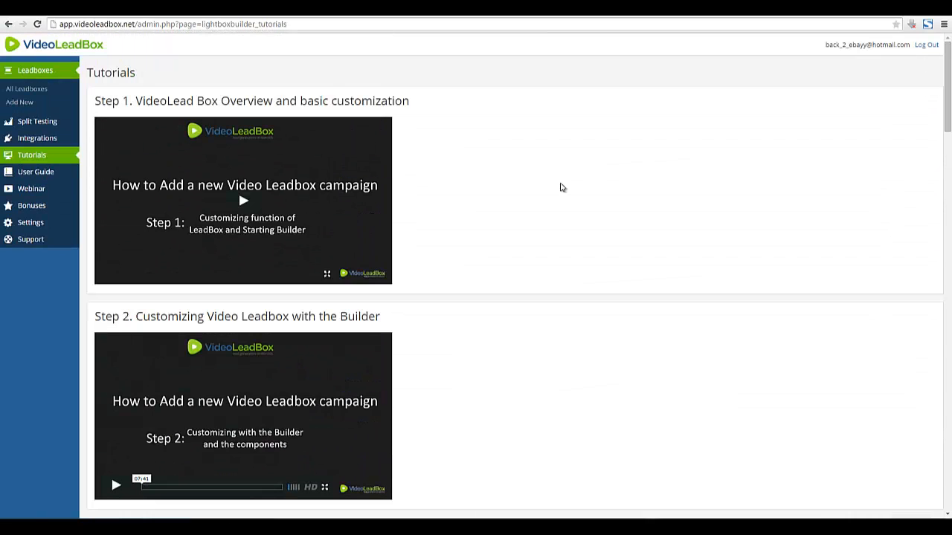
pyautogui.click(45, 177)
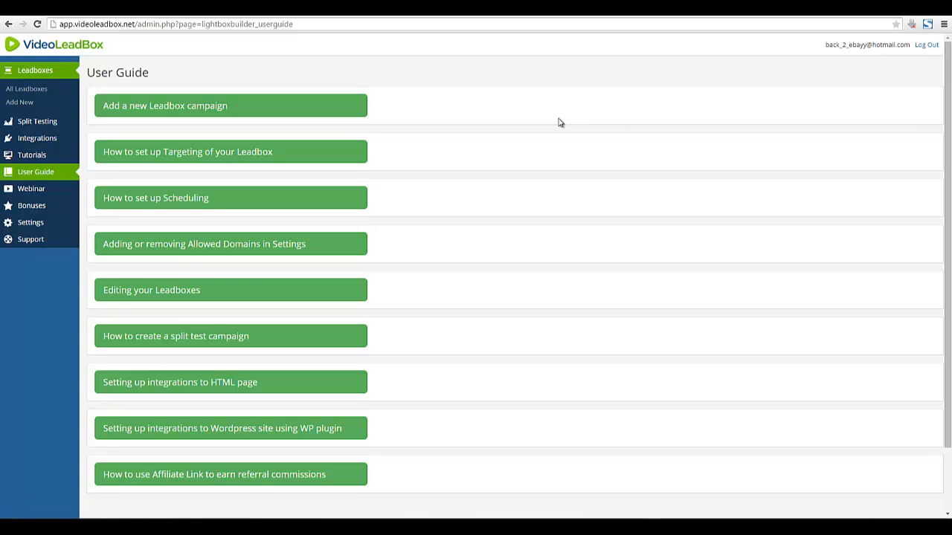
pyautogui.scroll(-2, 584, 156)
pyautogui.scroll(2, 584, 155)
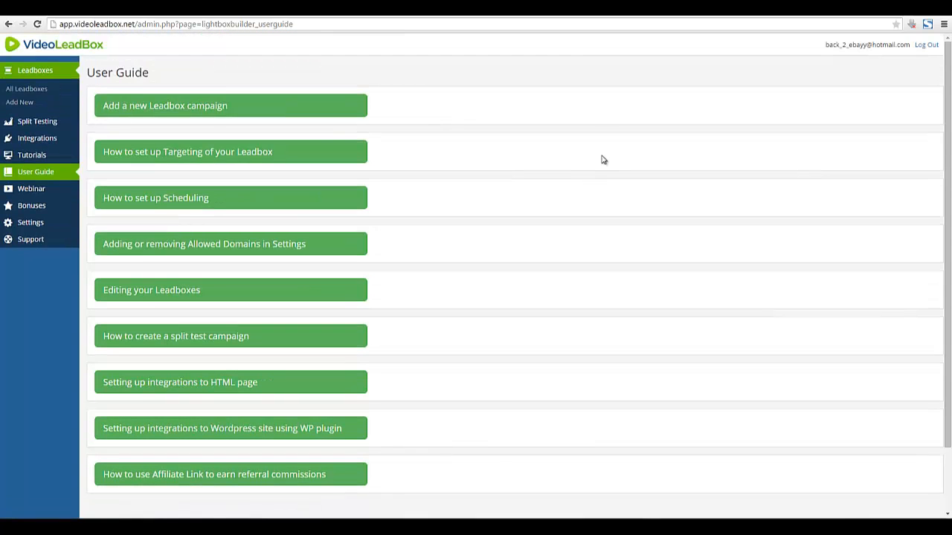
# Step: Open the "Add a new Leadbox campaign" guide, skim its first pages and return to the User Guide
pyautogui.click(197, 104)
pyautogui.click(637, 10)
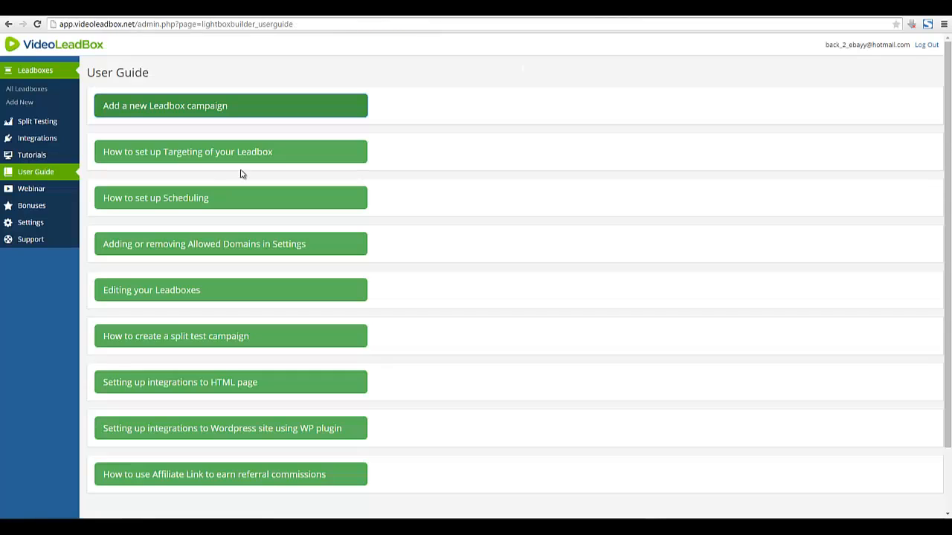
pyautogui.click(696, 11)
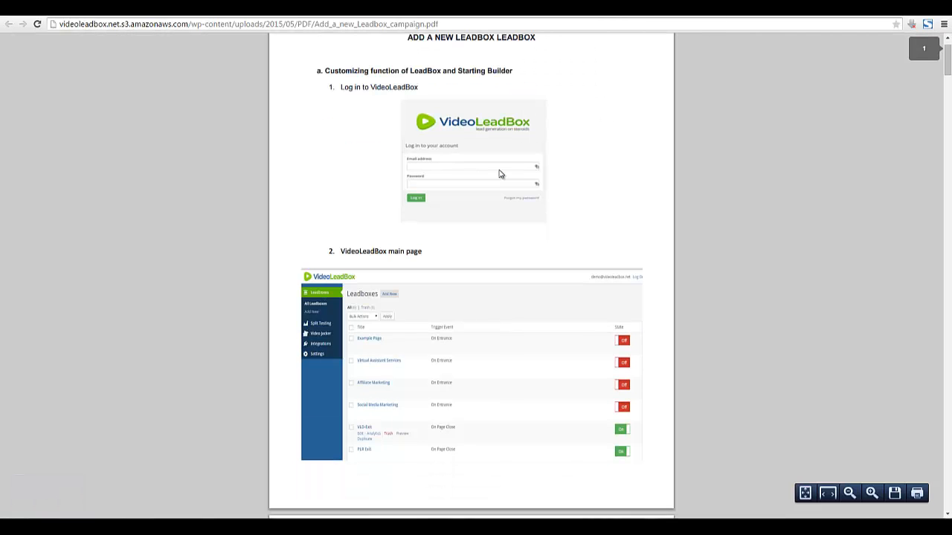
pyautogui.scroll(-5, 500, 173)
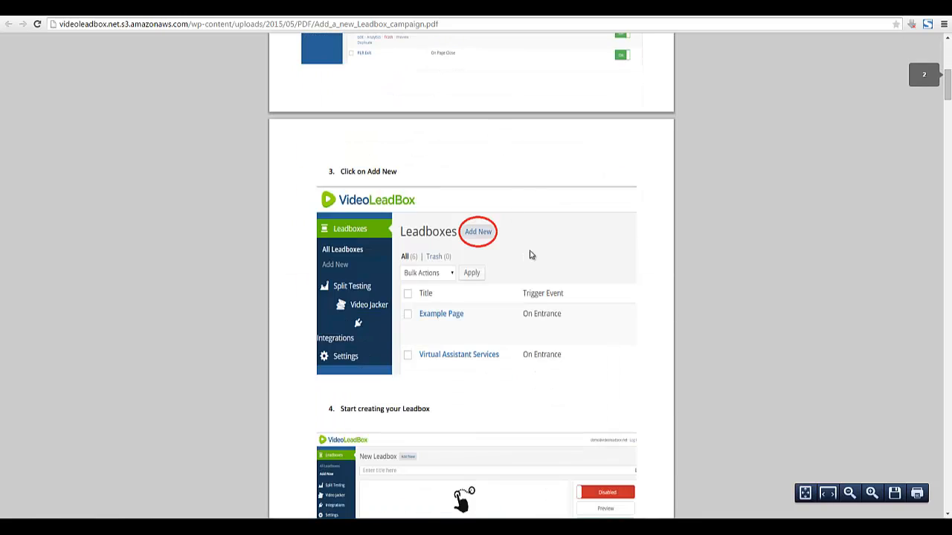
pyautogui.scroll(-2, 530, 255)
pyautogui.click(728, 11)
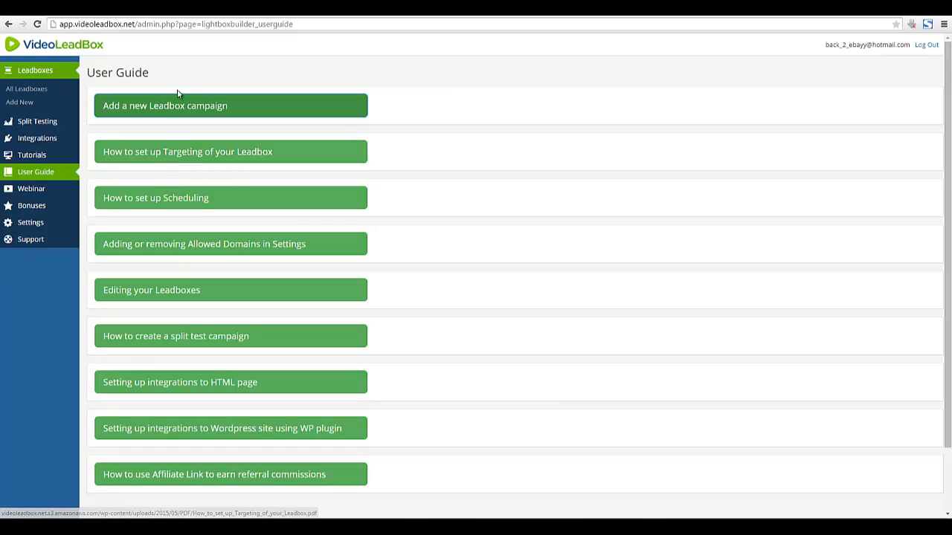
# Step: Open the Webinar page and read the description of the exclusive webinar
pyautogui.click(33, 194)
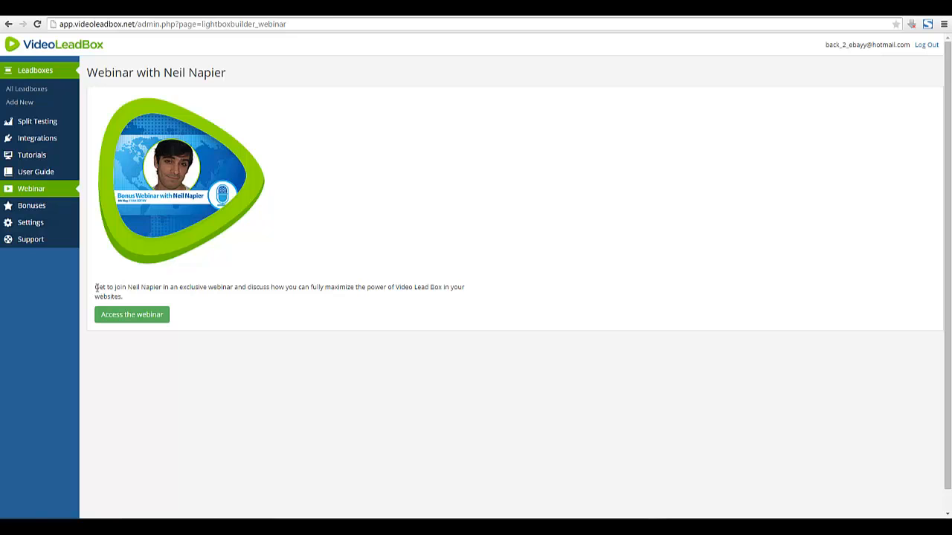
pyautogui.moveTo(96, 287); pyautogui.dragTo(450, 289)
pyautogui.click(301, 316)
# Step: Open the Bonuses page and skim the whole list of bonus offers
pyautogui.click(42, 212)
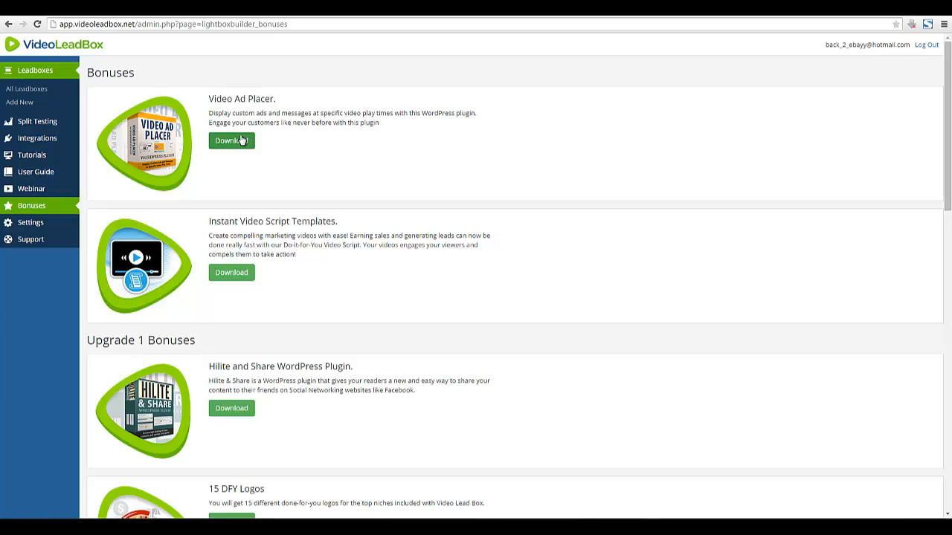
pyautogui.scroll(-6, 216, 157)
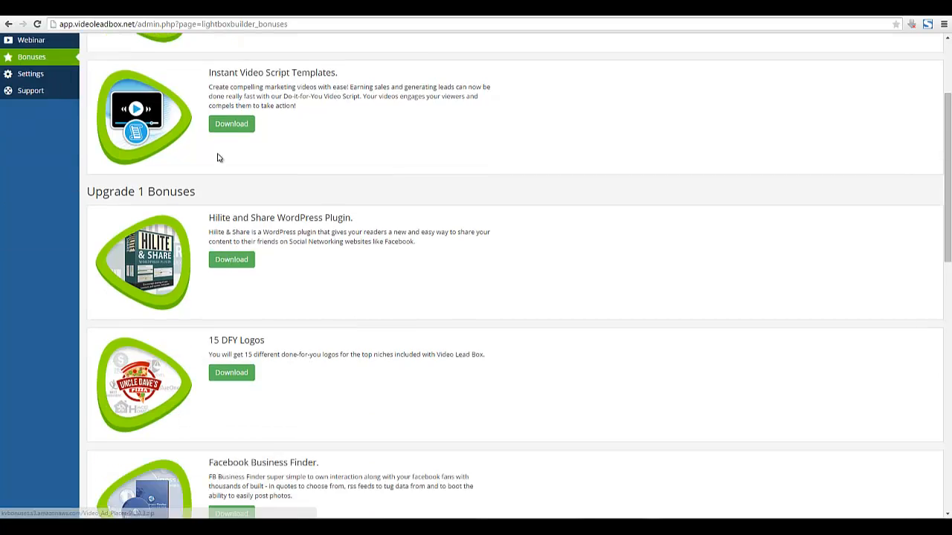
pyautogui.scroll(-6, 216, 166)
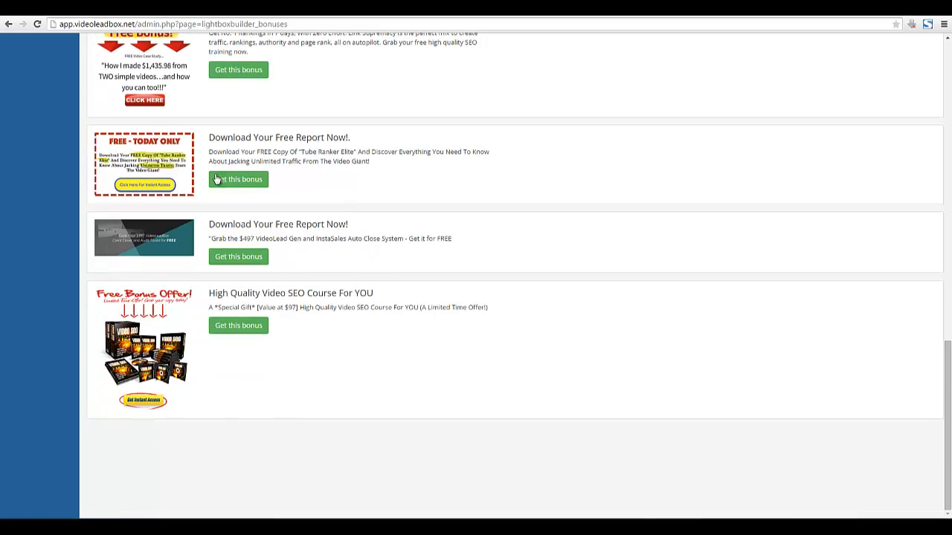
pyautogui.scroll(8, 215, 186)
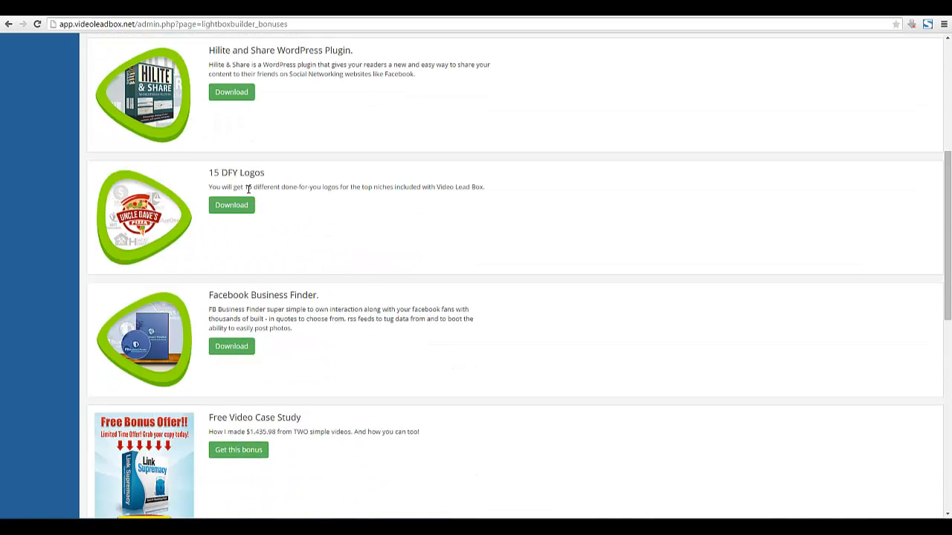
# Step: Examine the individual bonuses, from 15 DFY Logos and Facebook Business Finder to Instant Video Script Templates and Video Ad Placer
pyautogui.moveTo(212, 172); pyautogui.dragTo(262, 172)
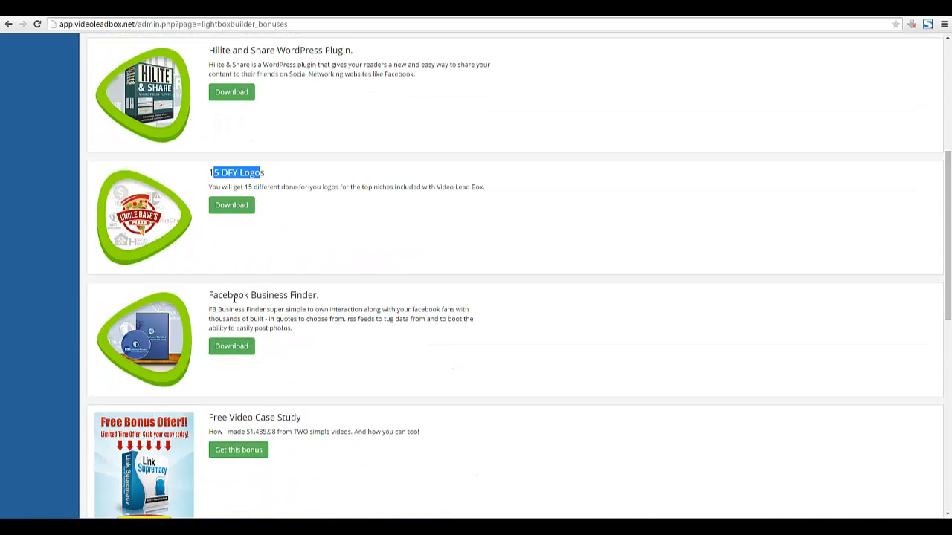
pyautogui.moveTo(234, 296); pyautogui.dragTo(319, 294)
pyautogui.scroll(2, 298, 305)
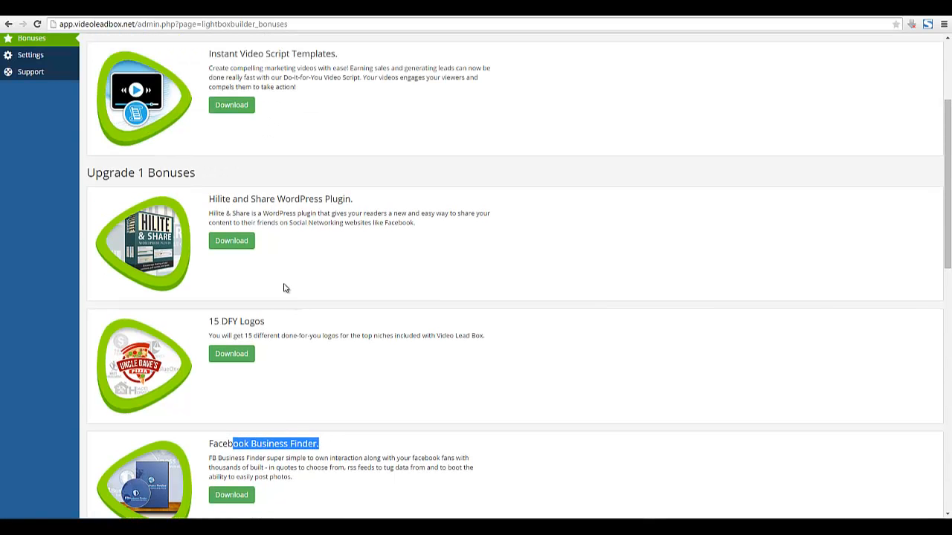
pyautogui.moveTo(220, 199); pyautogui.dragTo(356, 200)
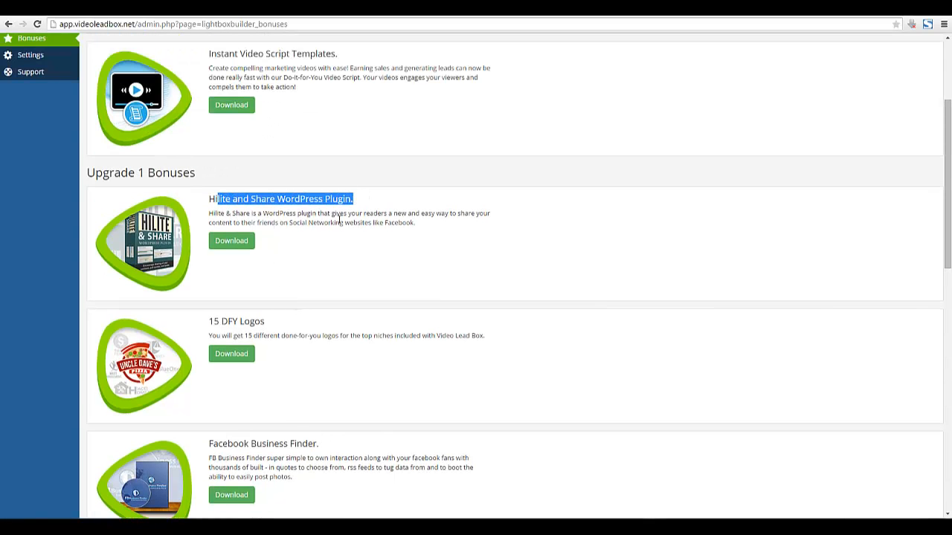
pyautogui.scroll(2, 316, 242)
pyautogui.moveTo(275, 199); pyautogui.dragTo(359, 206)
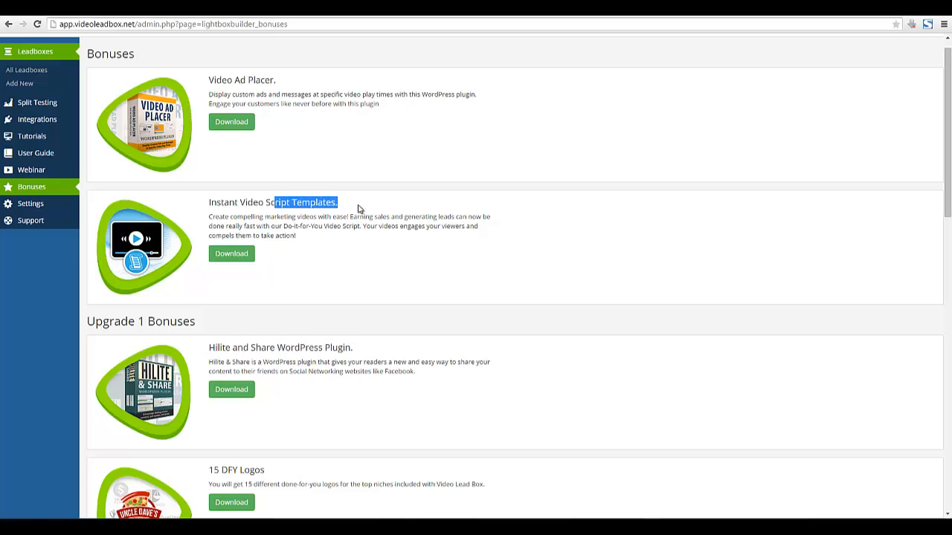
pyautogui.scroll(1, 268, 196)
pyautogui.moveTo(250, 114); pyautogui.dragTo(344, 123)
pyautogui.click(342, 127)
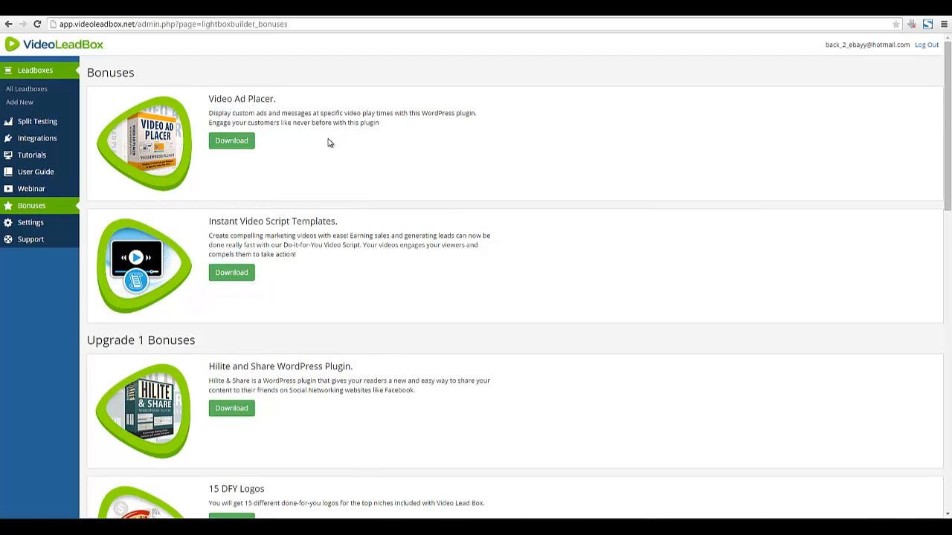
pyautogui.scroll(-5, 298, 178)
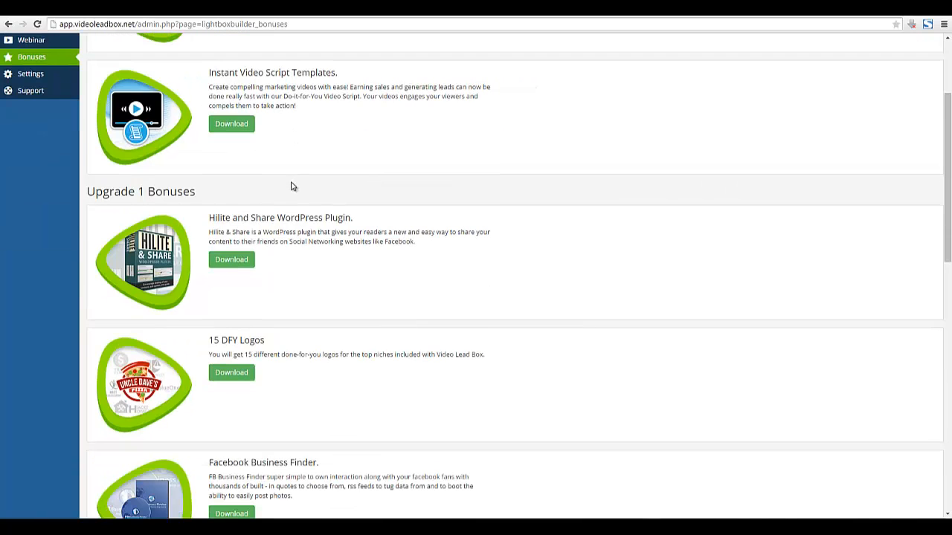
pyautogui.scroll(-7, 275, 186)
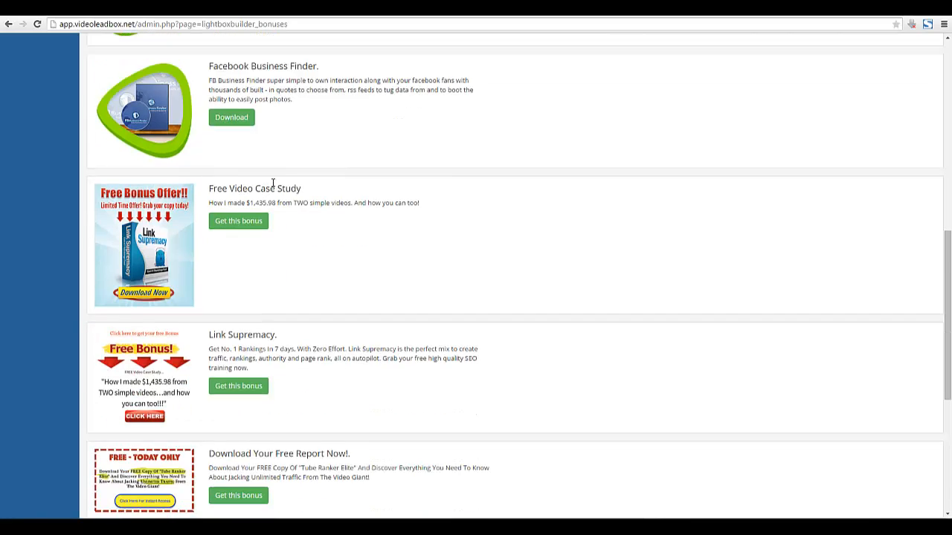
pyautogui.scroll(10, 282, 223)
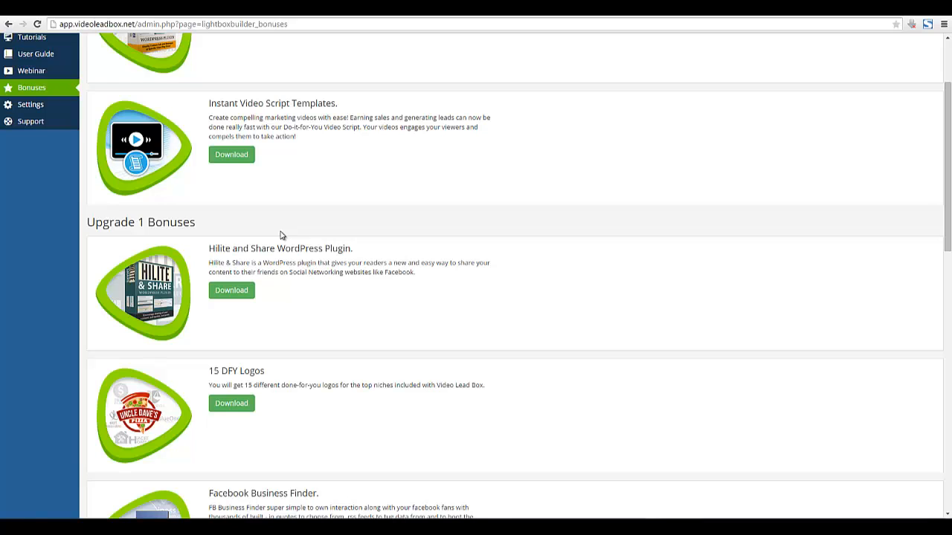
# Step: Open the support site, close it and return to the start of the Bonuses page
pyautogui.click(26, 125)
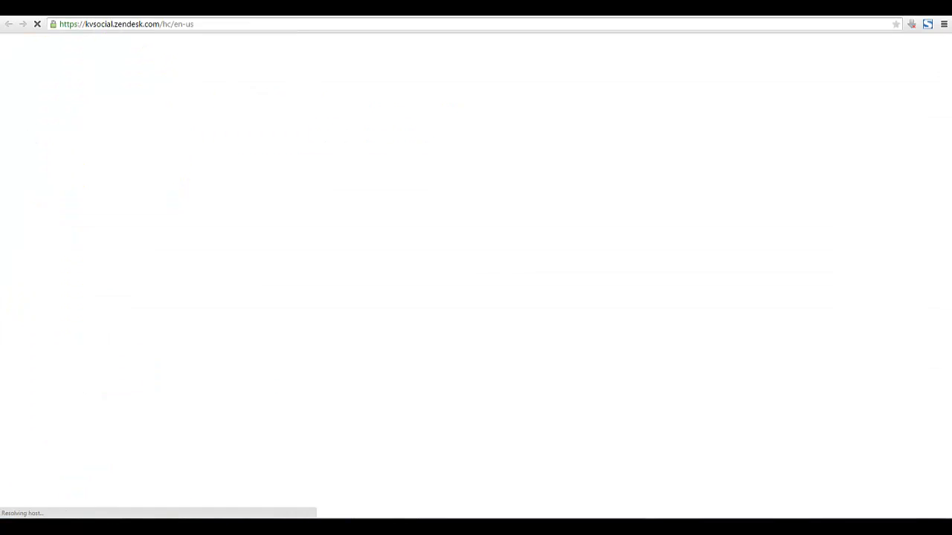
pyautogui.click(729, 9)
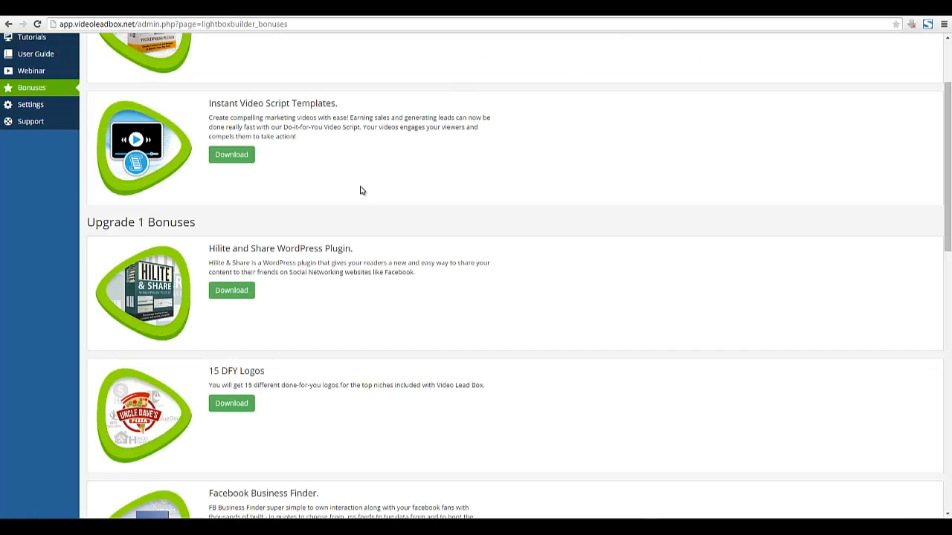
pyautogui.scroll(3, 394, 195)
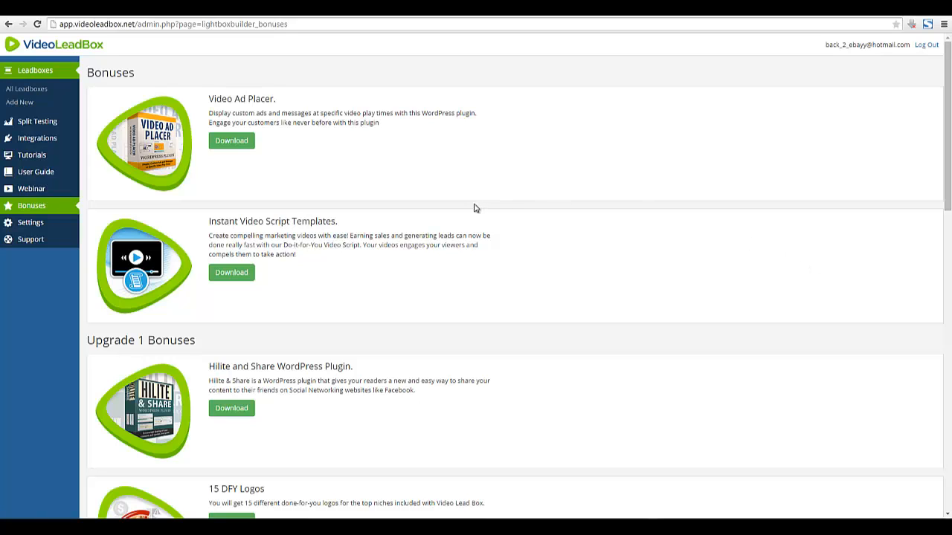
pyautogui.moveTo(425, 236); pyautogui.dragTo(489, 236)
pyautogui.click(483, 237)
# Step: Start a new leadbox from the Leadboxes list and title it "Opt-in #1"
pyautogui.click(51, 90)
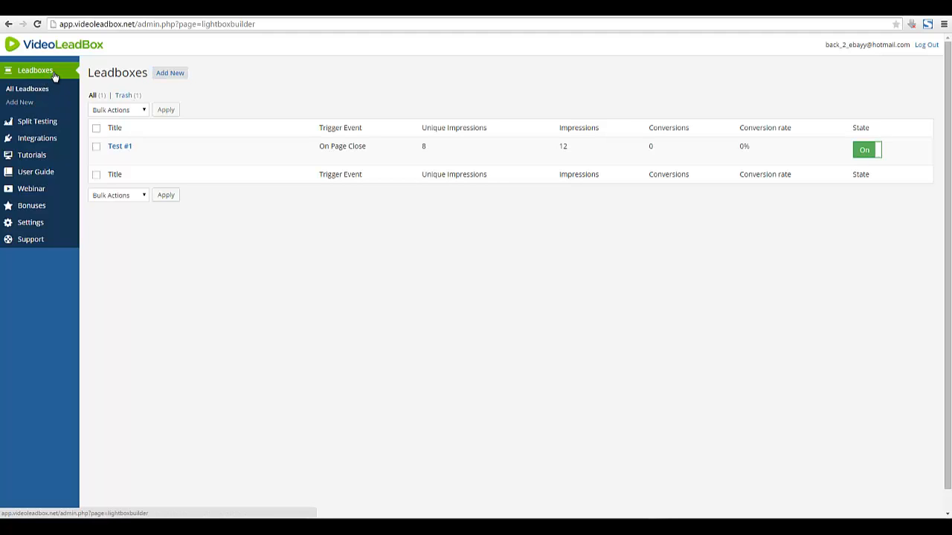
pyautogui.click(162, 73)
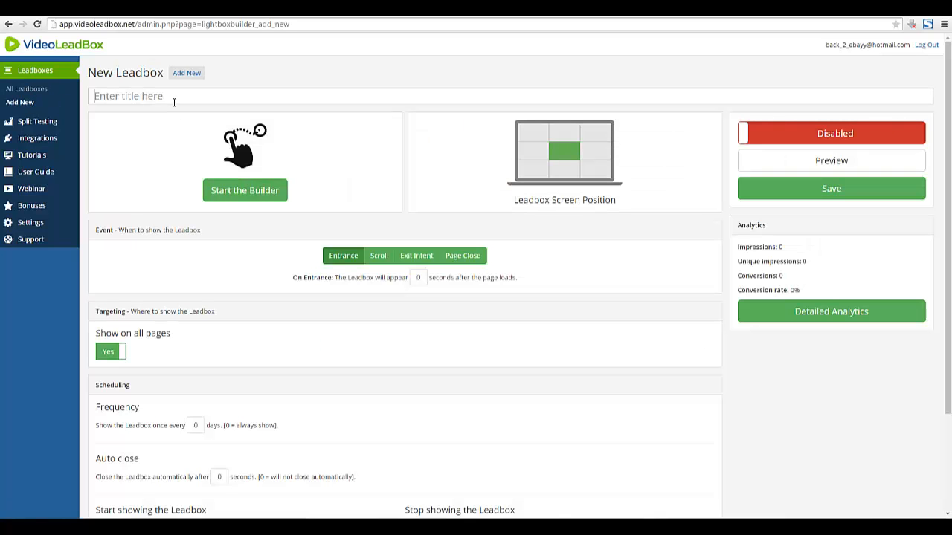
pyautogui.click(173, 102)
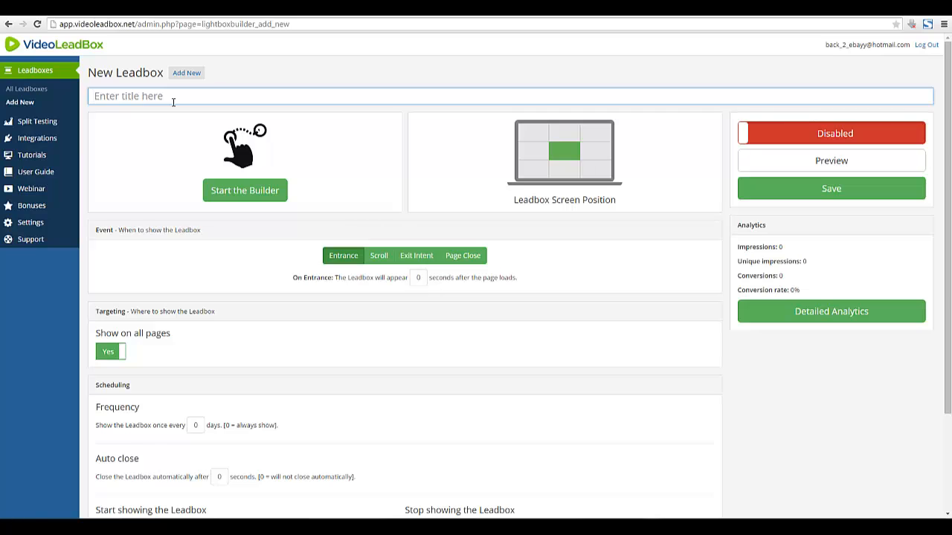
pyautogui.write('Opt-in #1')
# Step: Review the Exit Intent event for showing the new leadbox, then set the event to Page Close
pyautogui.moveTo(152, 232); pyautogui.dragTo(201, 232)
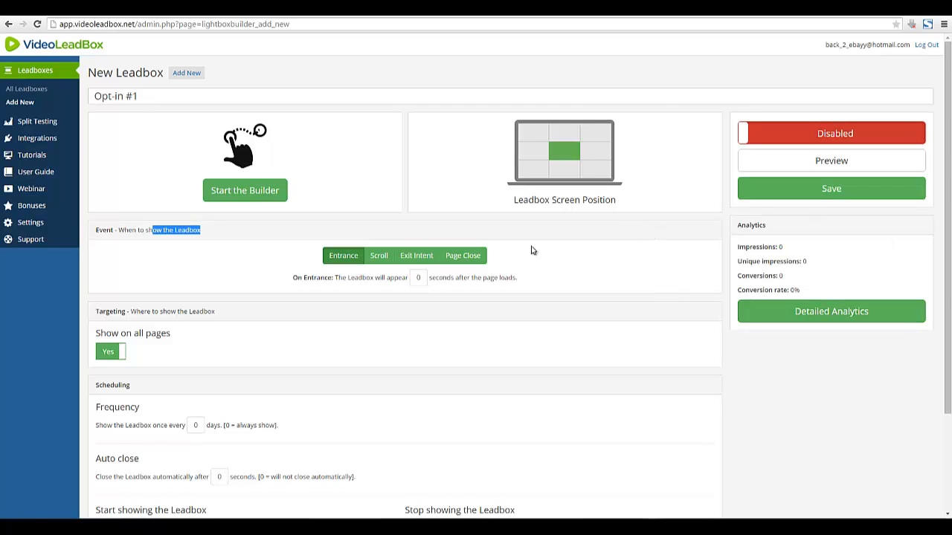
pyautogui.click(409, 260)
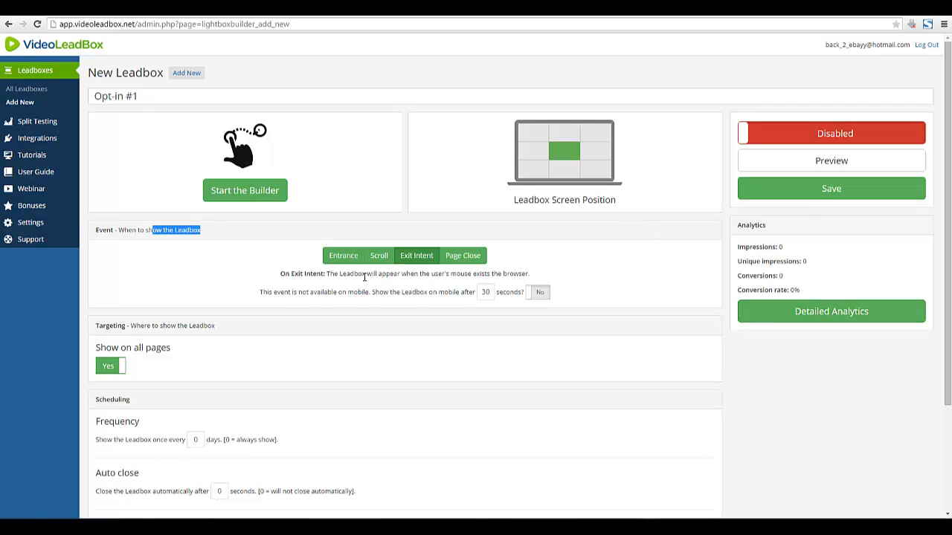
pyautogui.moveTo(364, 276); pyautogui.dragTo(535, 275)
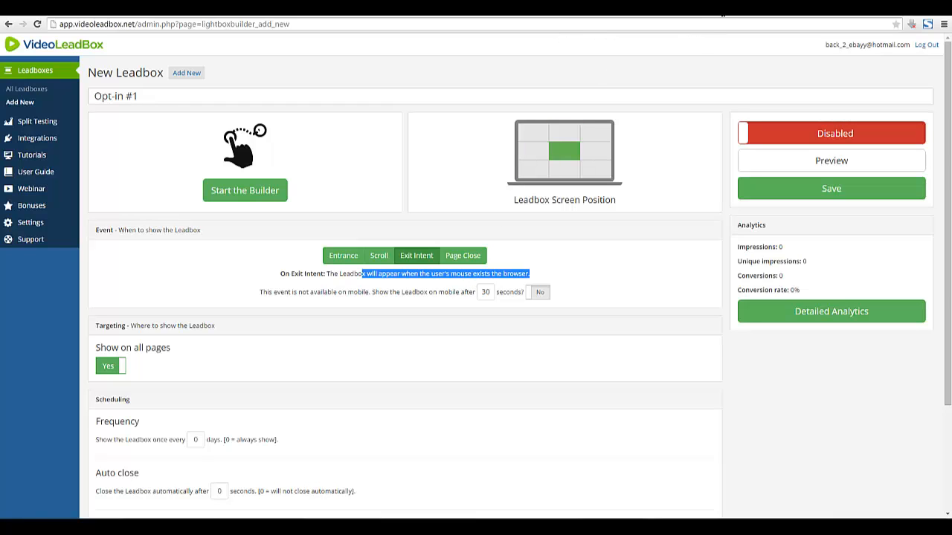
pyautogui.click(456, 266)
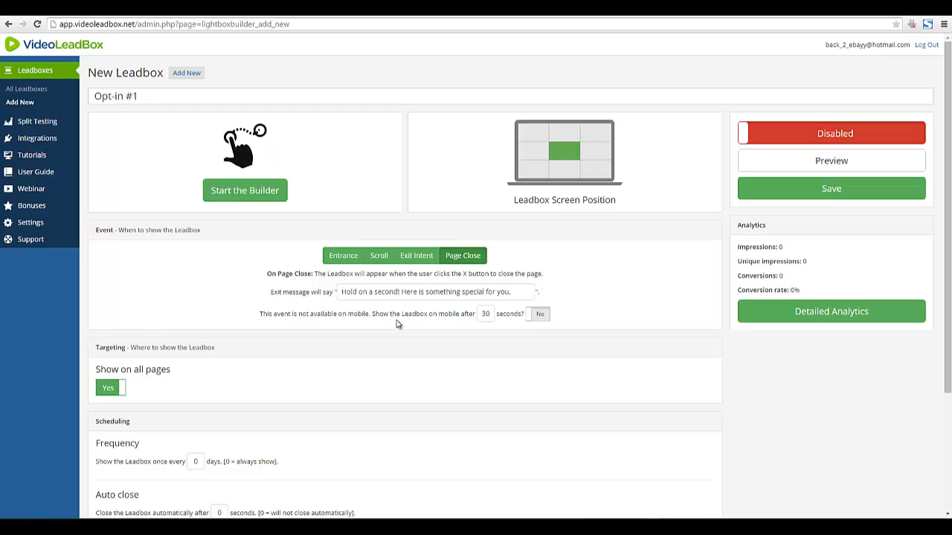
# Step: Review the Page Close event's option for showing the leadbox on mobile after a set number of seconds
pyautogui.moveTo(386, 314); pyautogui.dragTo(472, 314)
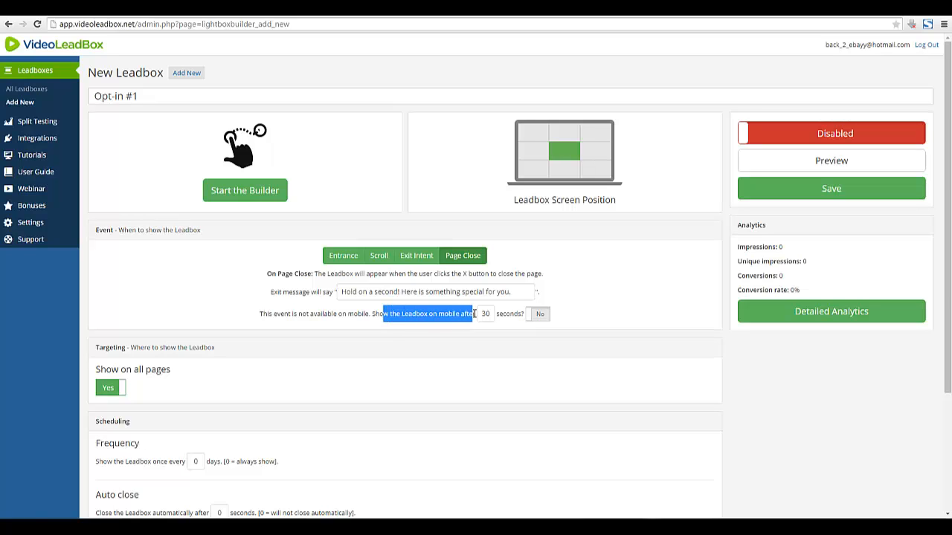
pyautogui.click(388, 392)
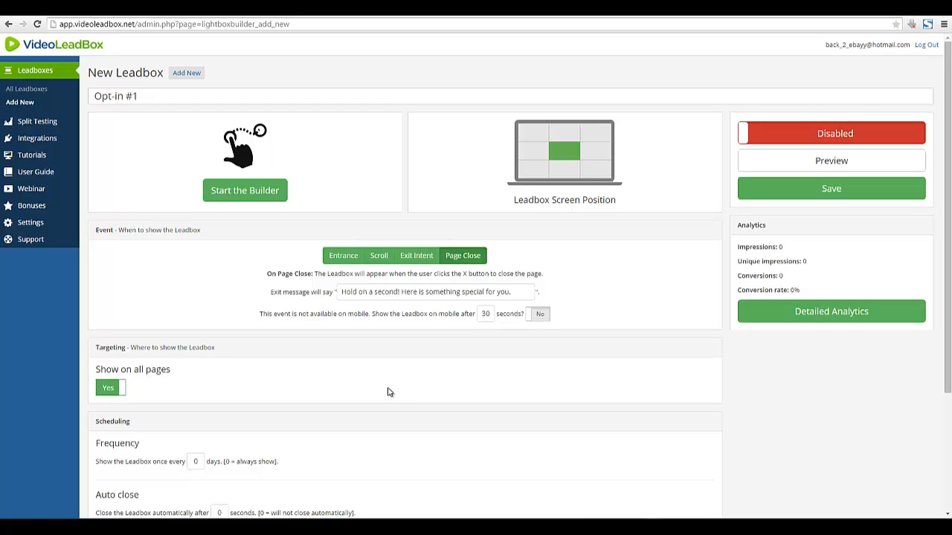
pyautogui.doubleClick(485, 313)
pyautogui.click(478, 318)
pyautogui.click(357, 389)
pyautogui.moveTo(481, 314); pyautogui.dragTo(494, 314)
pyautogui.scroll(-1, 245, 362)
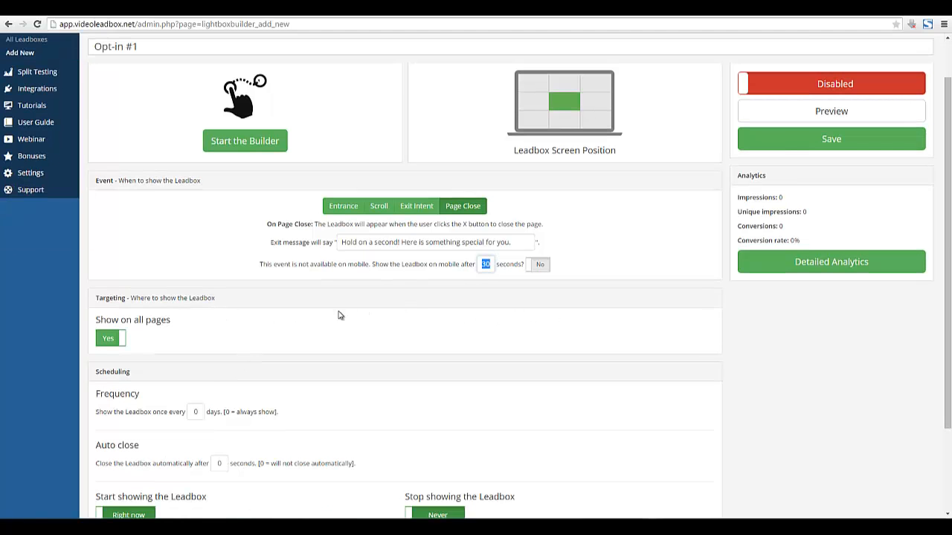
pyautogui.click(209, 351)
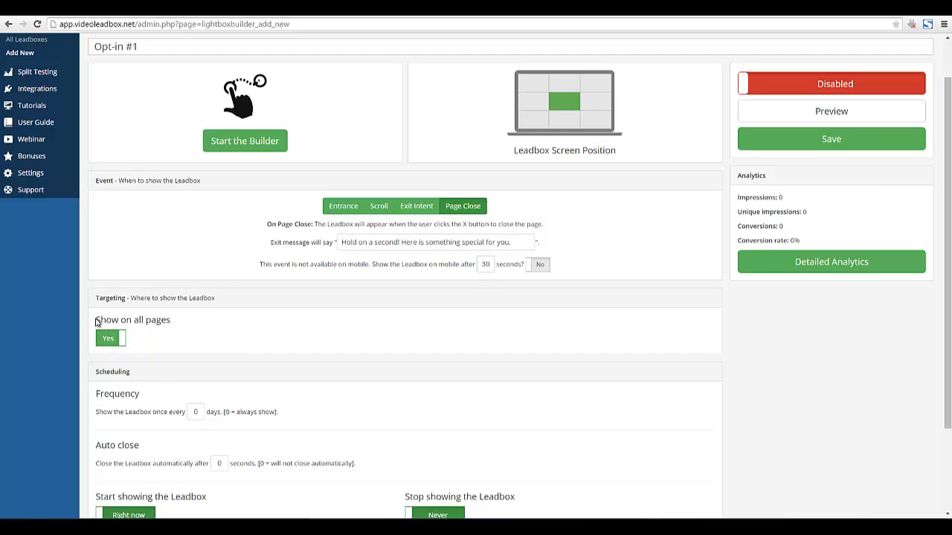
pyautogui.moveTo(96, 322); pyautogui.dragTo(177, 322)
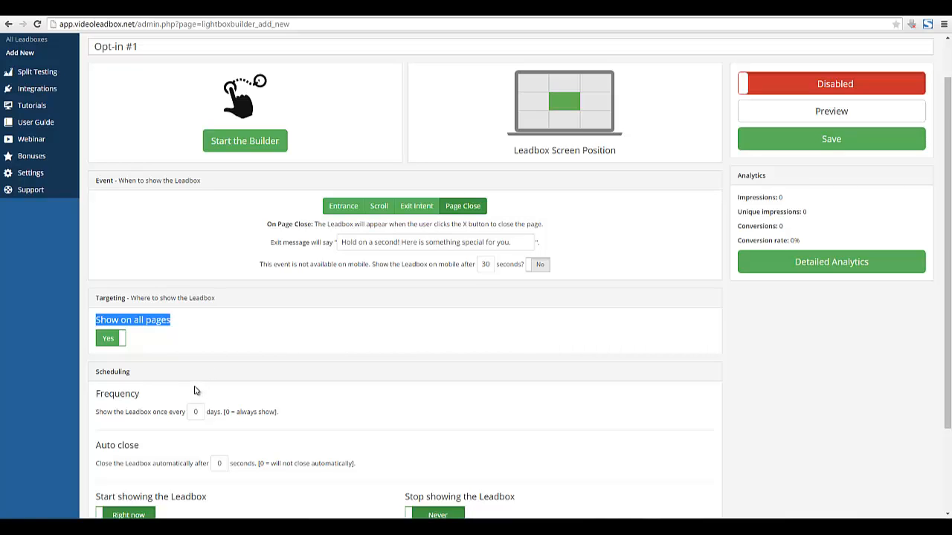
pyautogui.click(137, 325)
pyautogui.moveTo(119, 322); pyautogui.dragTo(177, 328)
pyautogui.click(171, 316)
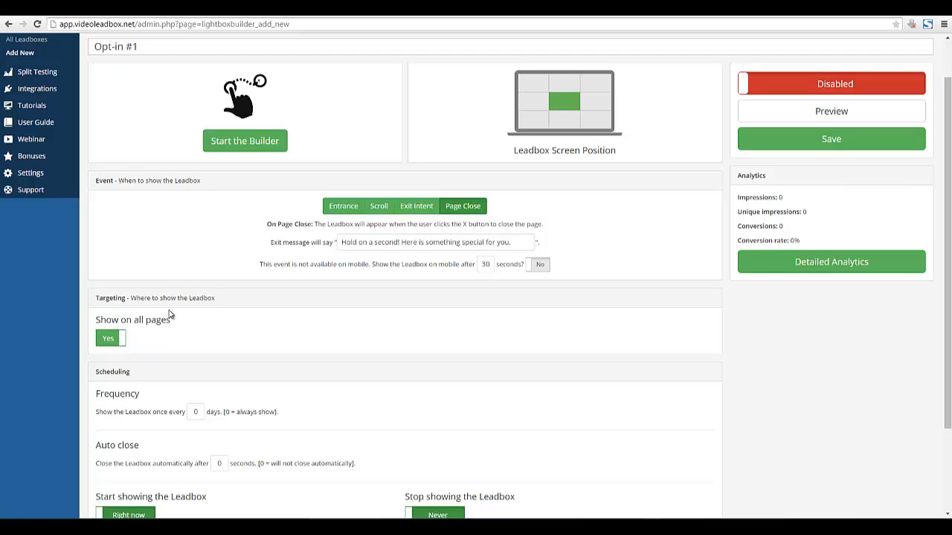
pyautogui.tripleClick(168, 318)
pyautogui.click(171, 320)
pyautogui.click(113, 339)
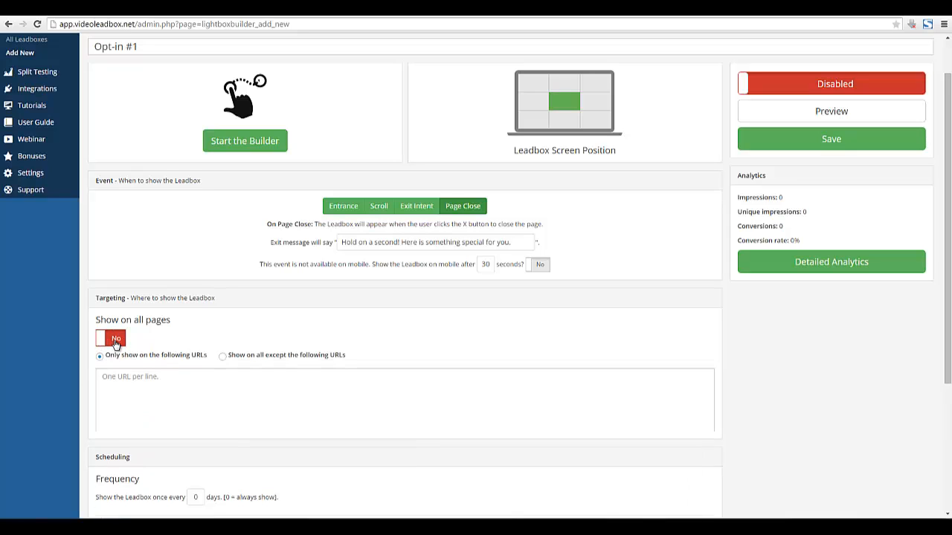
pyautogui.click(137, 396)
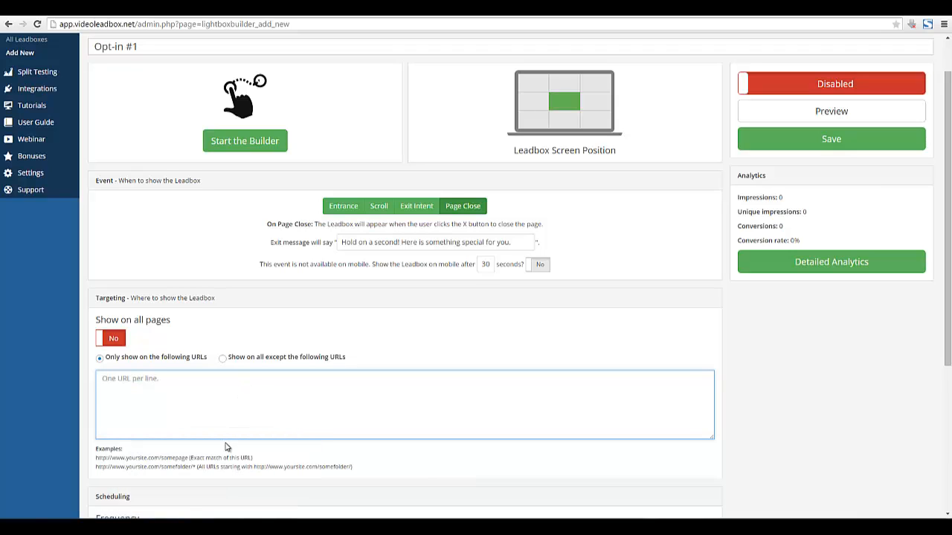
pyautogui.write('h')
pyautogui.write('ttp://mecanto.com')
# Step: Examine the Scheduling settings for frequency, auto close and when to start and stop showing the leadbox
pyautogui.scroll(-1, 230, 422)
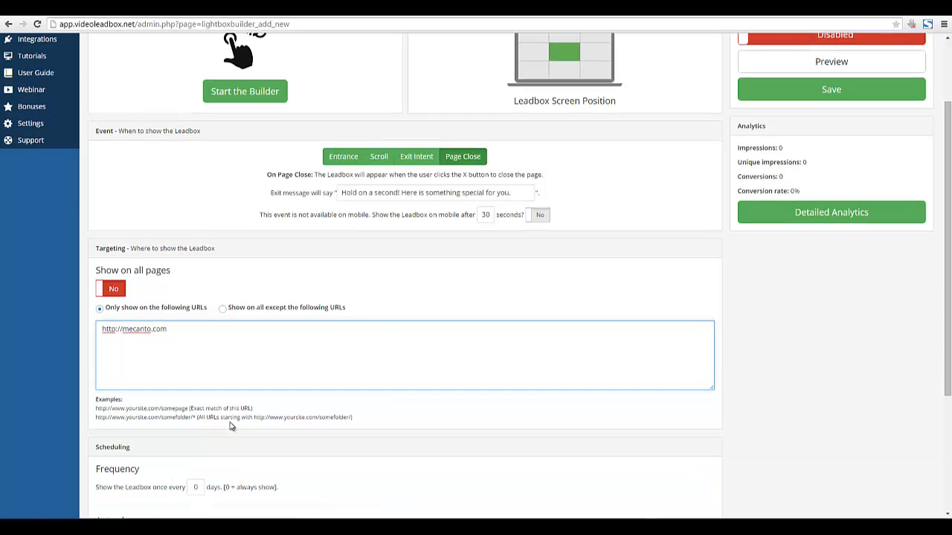
pyautogui.scroll(-2, 179, 401)
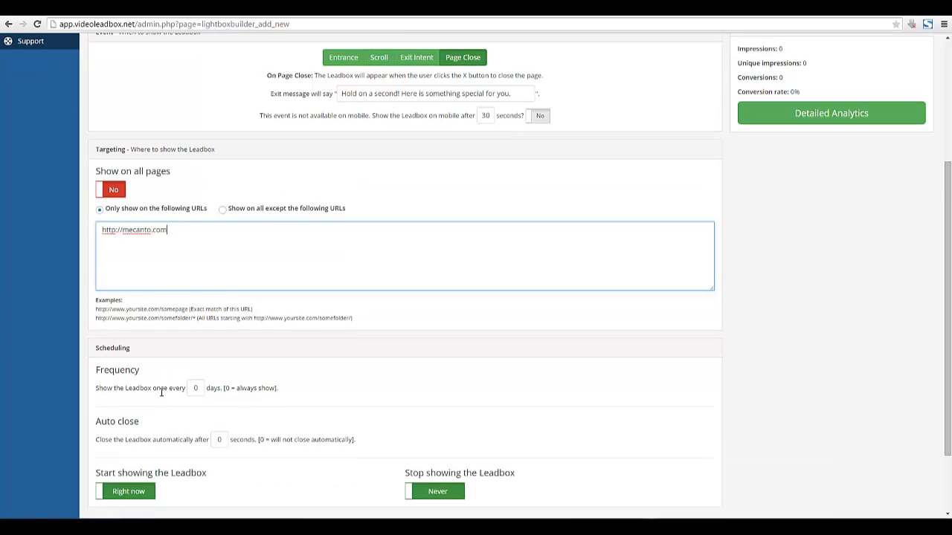
pyautogui.scroll(-1, 153, 397)
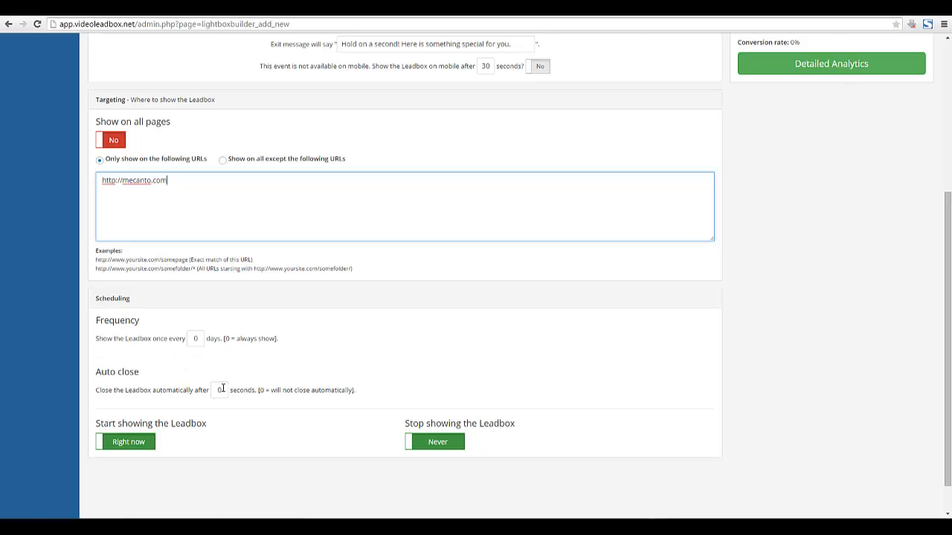
pyautogui.doubleClick(200, 422)
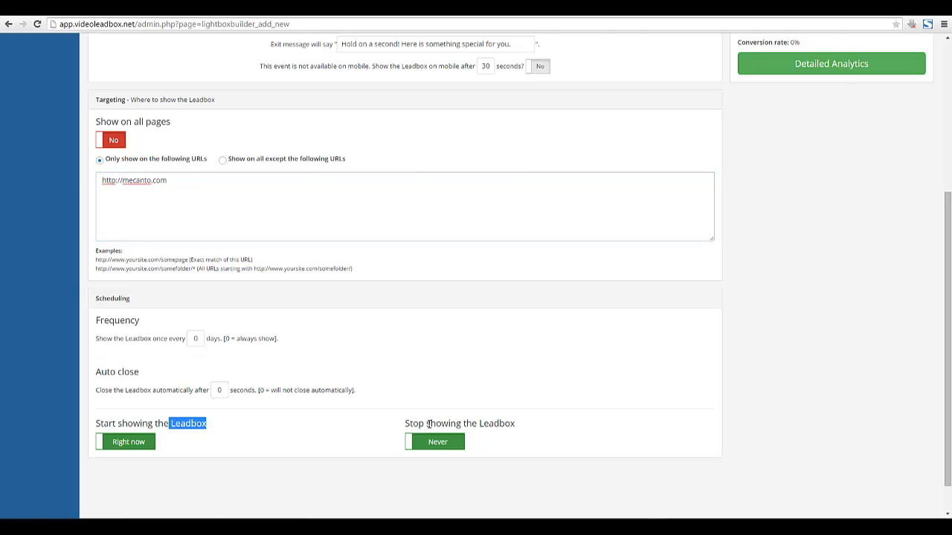
pyautogui.moveTo(431, 424); pyautogui.dragTo(399, 431)
pyautogui.click(399, 431)
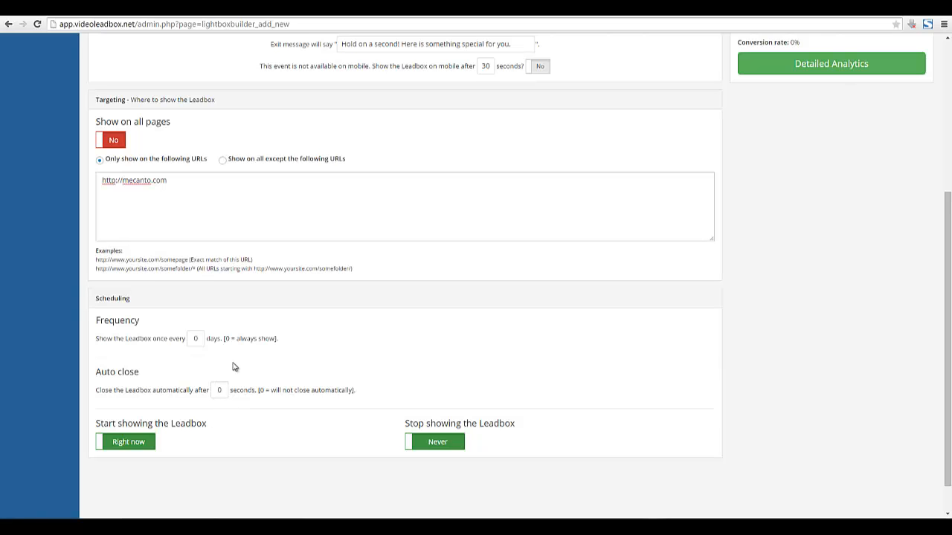
# Step: Save the Opt-in #1 leadbox and start the builder for it
pyautogui.scroll(3, 327, 367)
pyautogui.scroll(1, 332, 369)
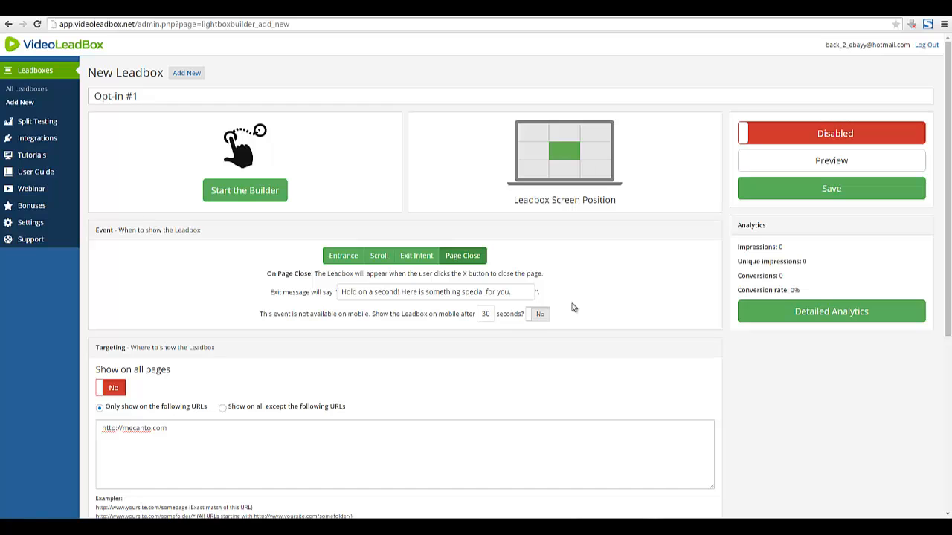
pyautogui.click(795, 197)
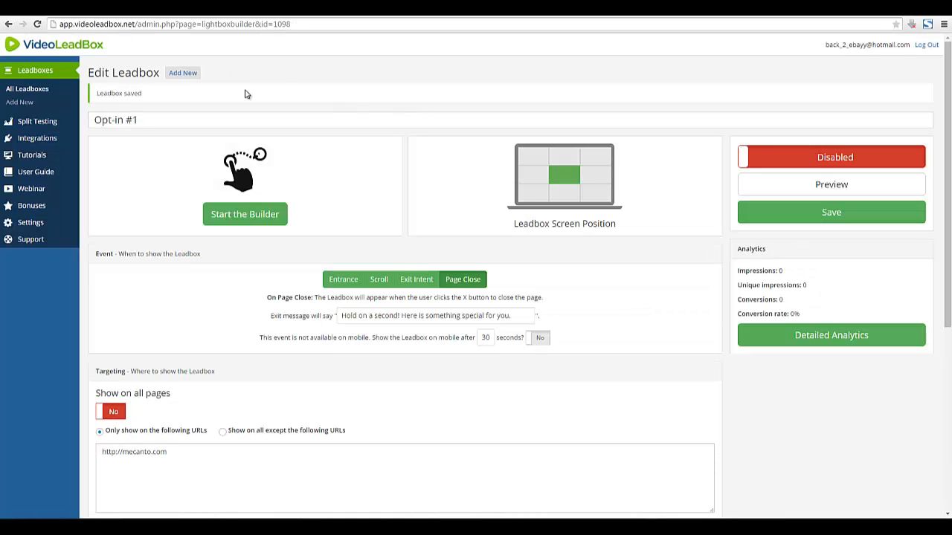
pyautogui.click(259, 215)
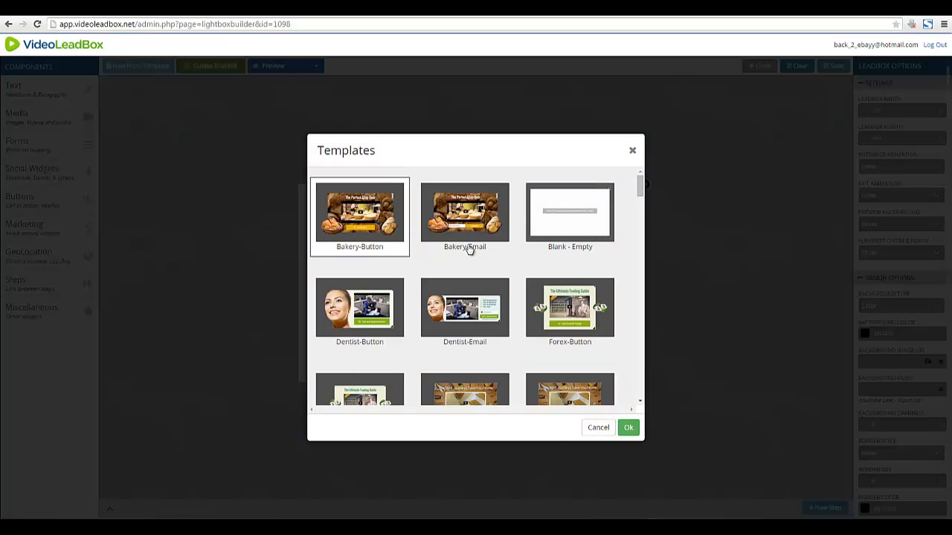
# Step: Browse the whole template gallery from the Bakery designs to the iPhone template and return to its beginning
pyautogui.click(469, 249)
pyautogui.moveTo(640, 187); pyautogui.dragTo(637, 364)
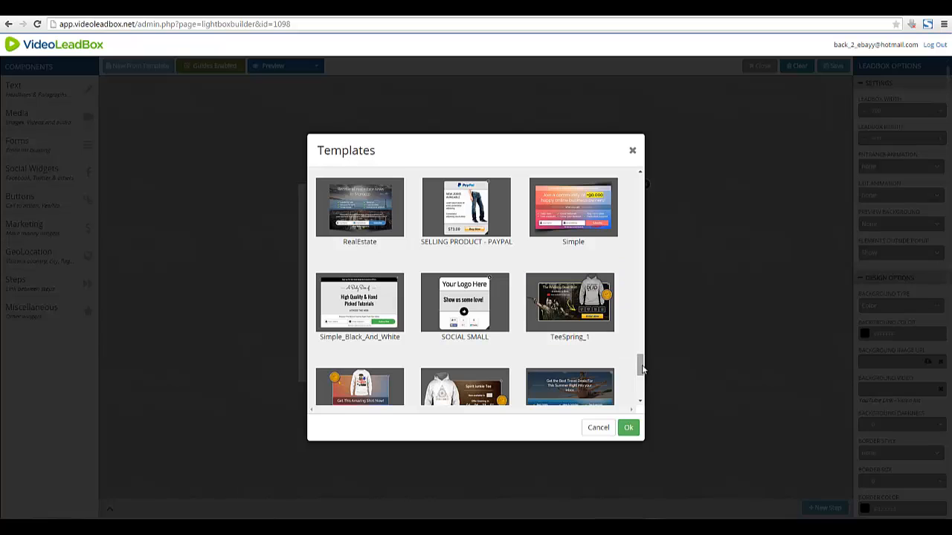
pyautogui.moveTo(639, 366); pyautogui.dragTo(642, 400)
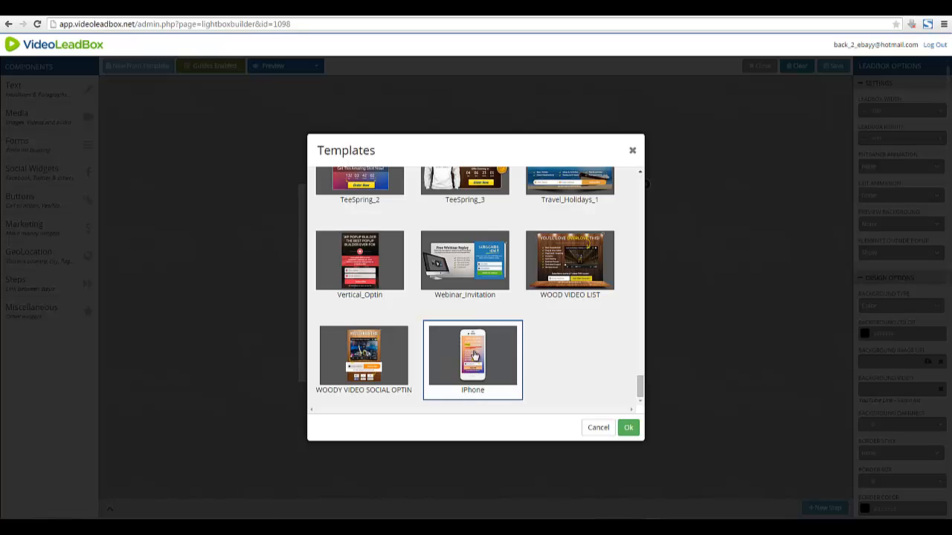
pyautogui.moveTo(638, 389); pyautogui.dragTo(630, 322)
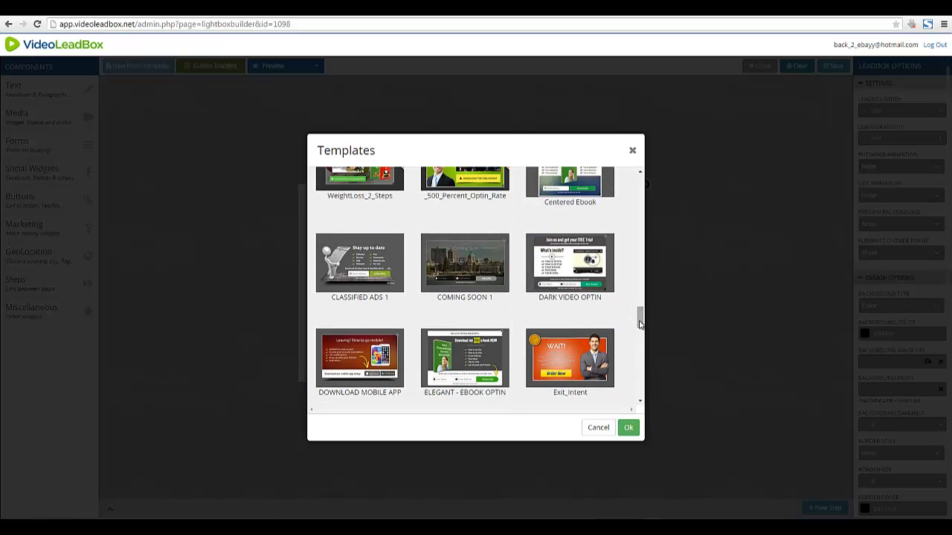
pyautogui.moveTo(639, 323); pyautogui.dragTo(649, 182)
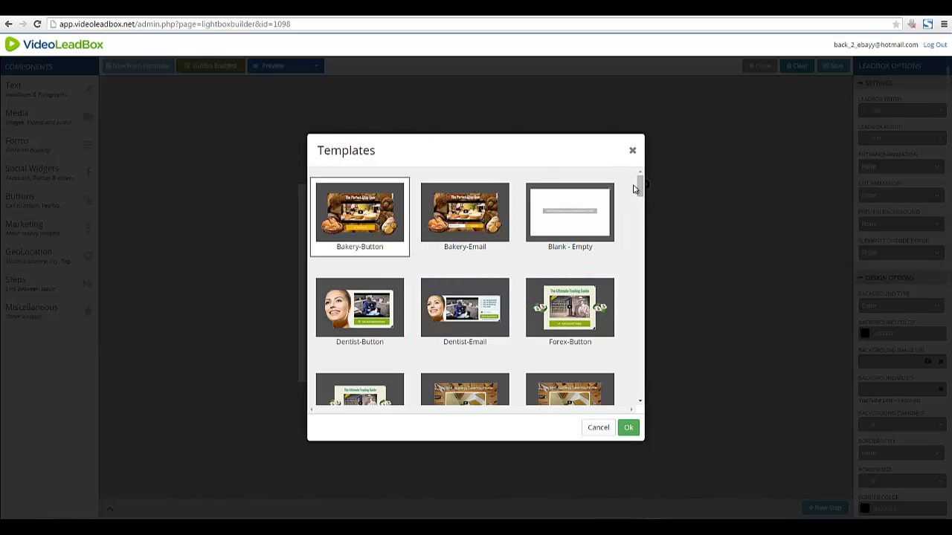
# Step: Look more closely at the niche templates, such as Lawyer, MakeMoney, Nightclub, Plumber, RealEstate and Restaurant
pyautogui.moveTo(640, 186); pyautogui.dragTo(640, 224)
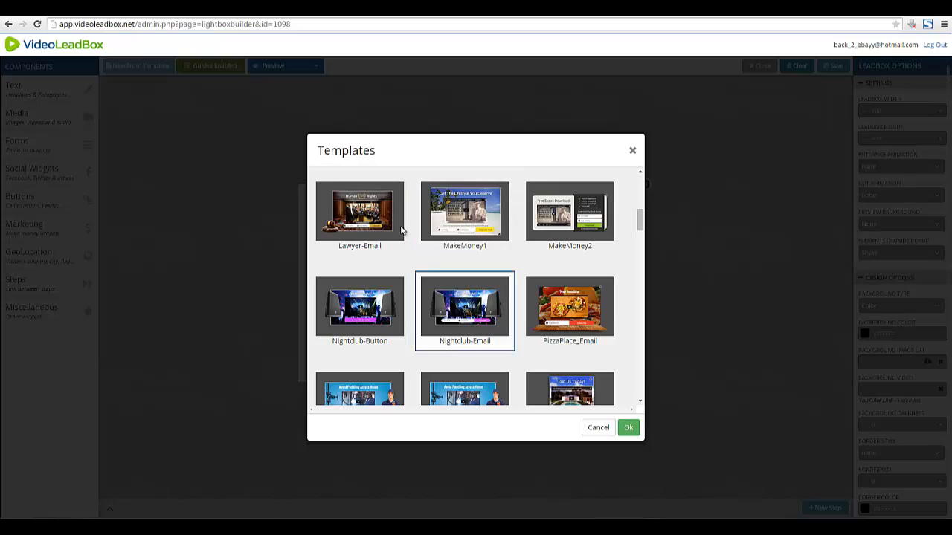
pyautogui.click(475, 236)
pyautogui.click(448, 296)
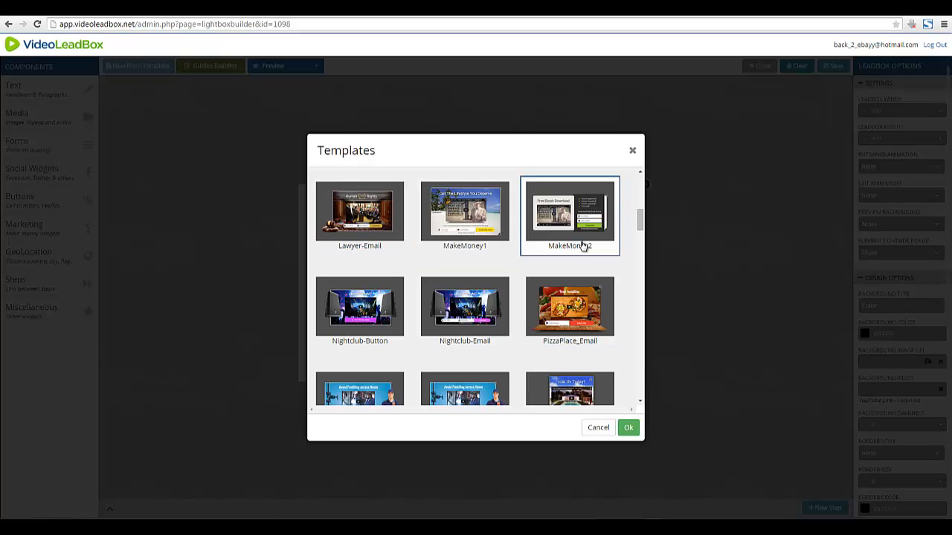
pyautogui.scroll(-1, 456, 285)
pyautogui.scroll(-1, 456, 284)
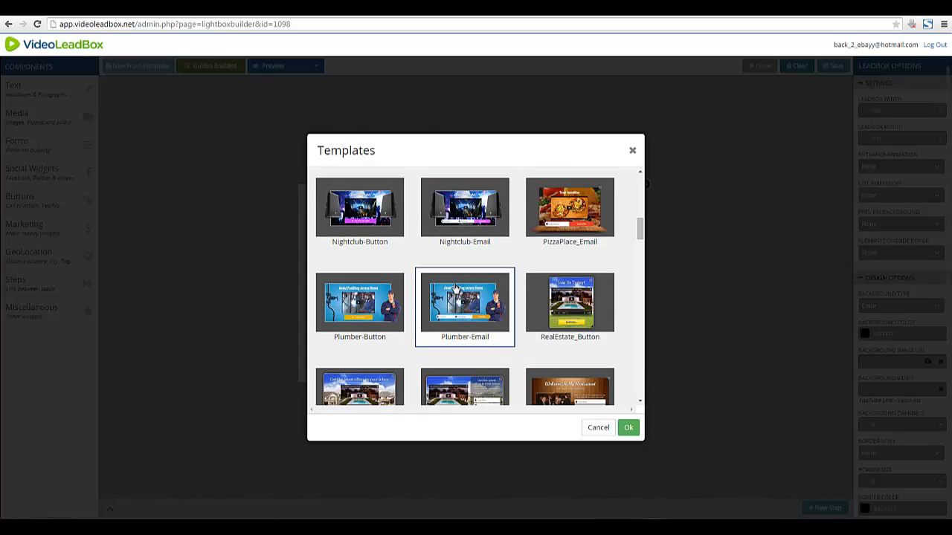
pyautogui.scroll(-1, 455, 314)
pyautogui.scroll(-5, 513, 336)
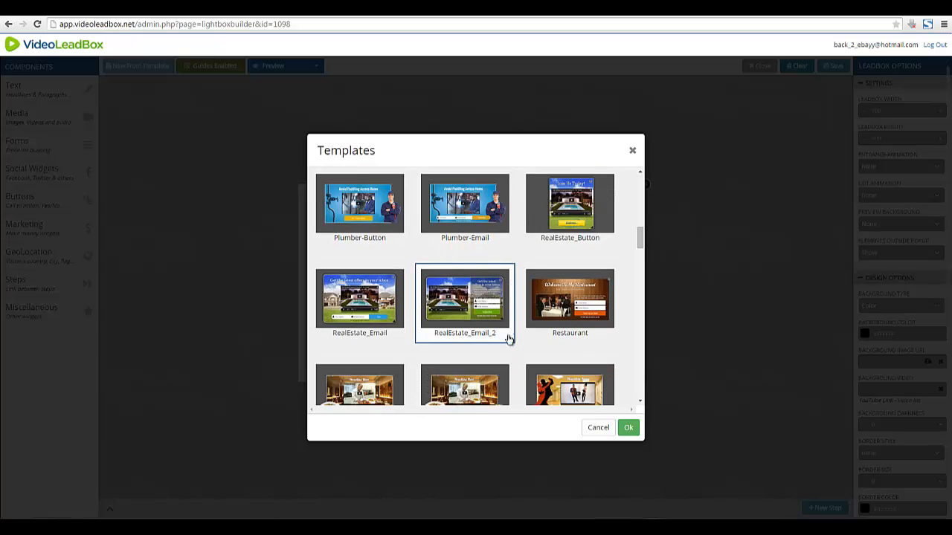
pyautogui.scroll(-1, 450, 355)
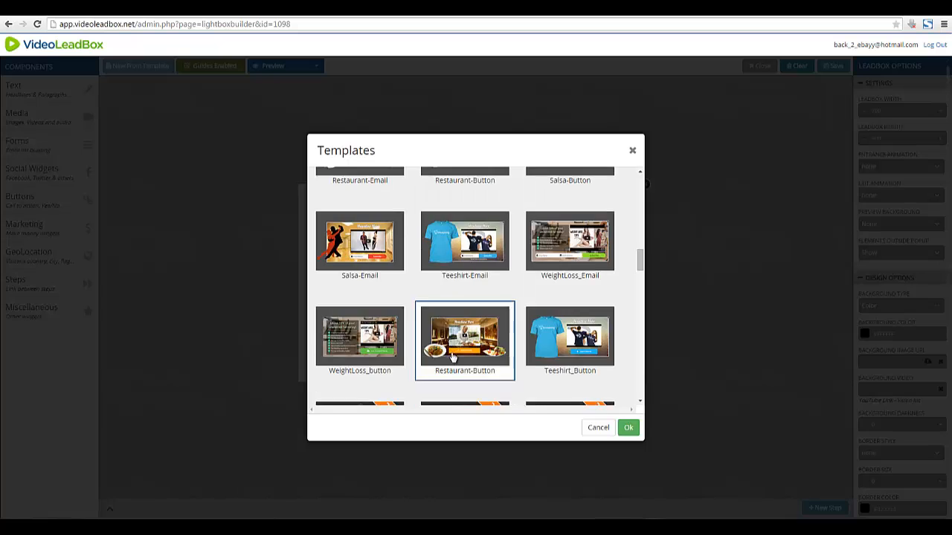
pyautogui.scroll(8, 457, 360)
pyautogui.scroll(5, 465, 368)
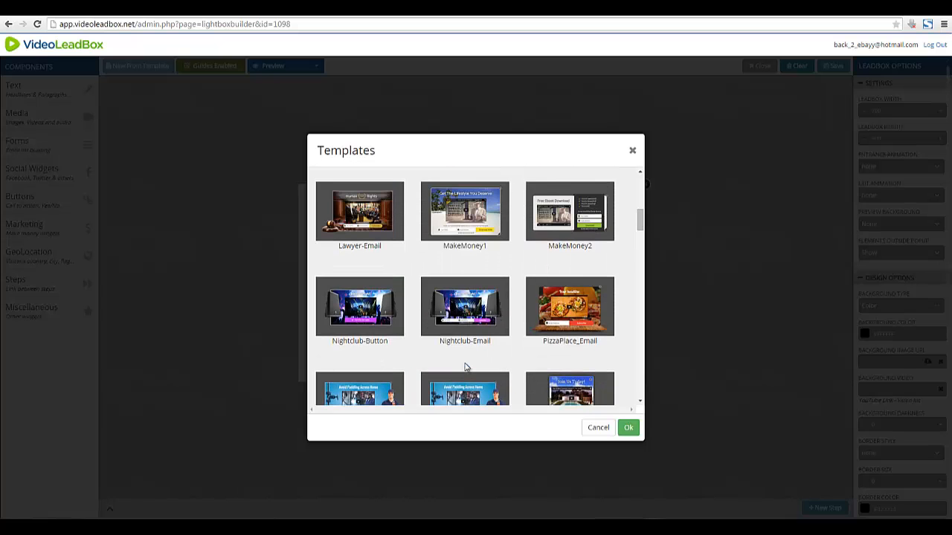
pyautogui.scroll(1, 466, 368)
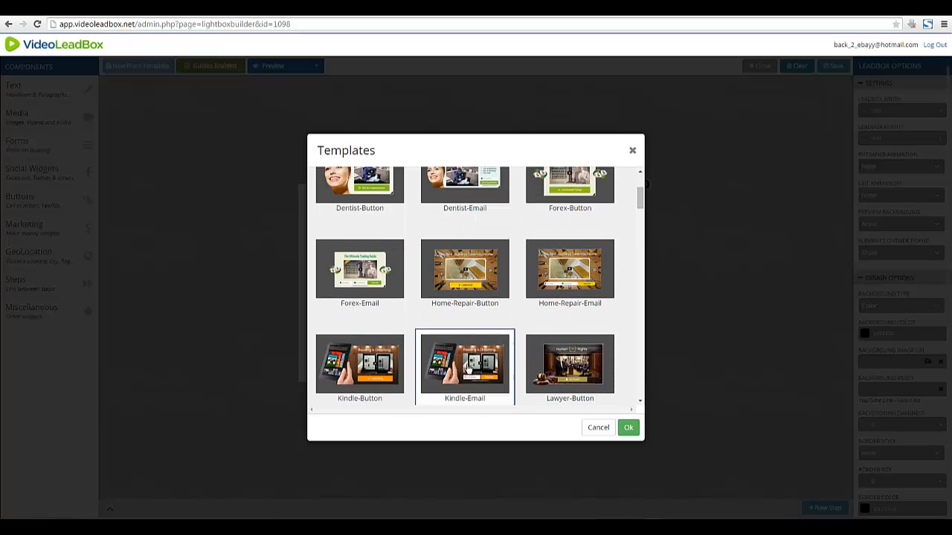
pyautogui.scroll(1, 467, 368)
# Step: Find the two-step Profitable_Business template in the gallery and load it into the builder
pyautogui.scroll(-3, 468, 367)
pyautogui.scroll(-4, 467, 367)
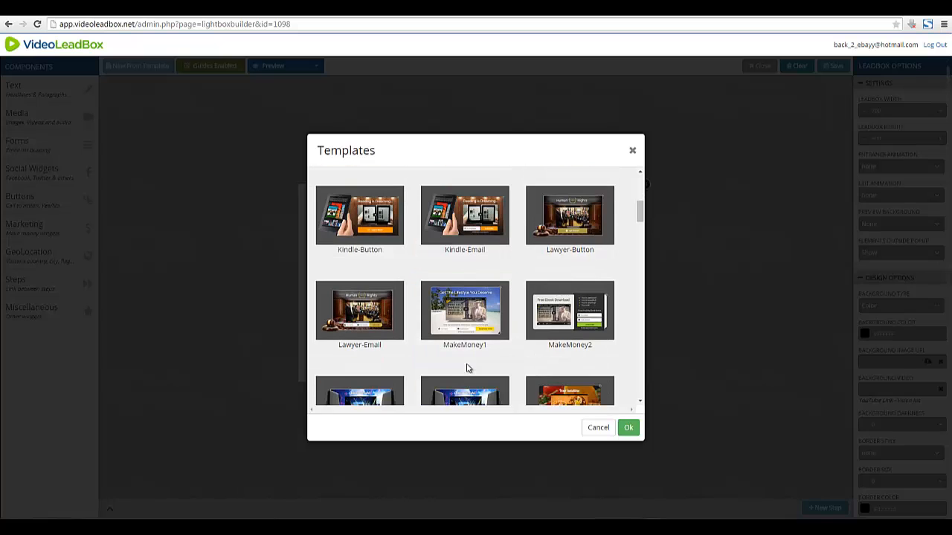
pyautogui.scroll(-6, 467, 368)
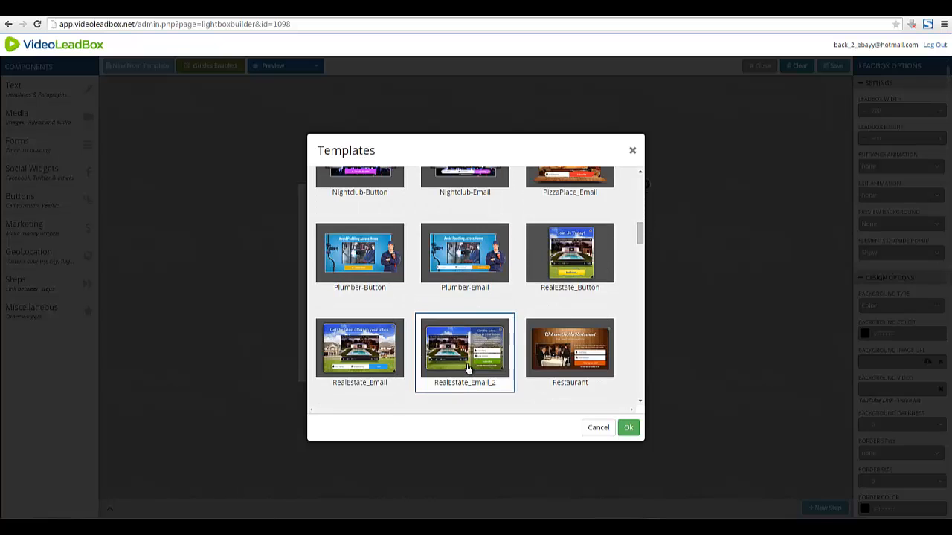
pyautogui.scroll(-6, 467, 367)
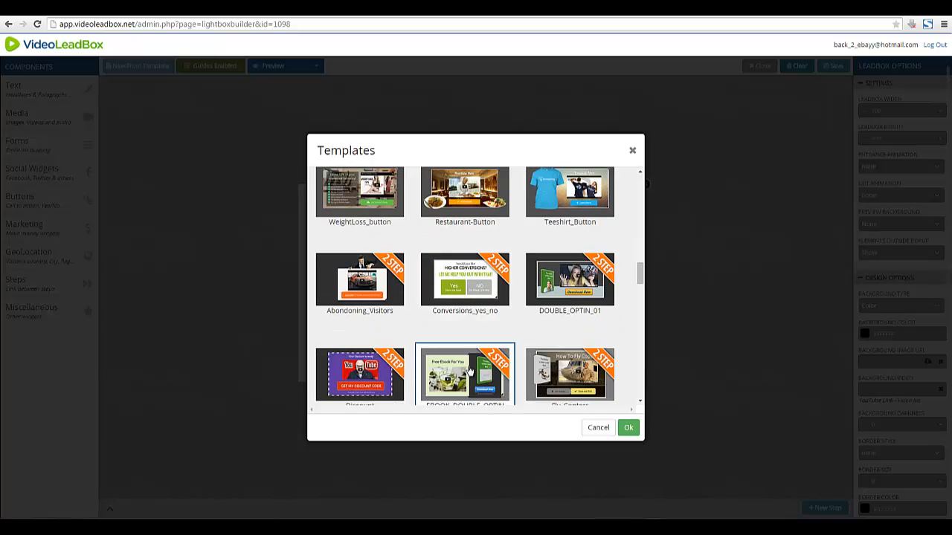
pyautogui.scroll(-3, 468, 369)
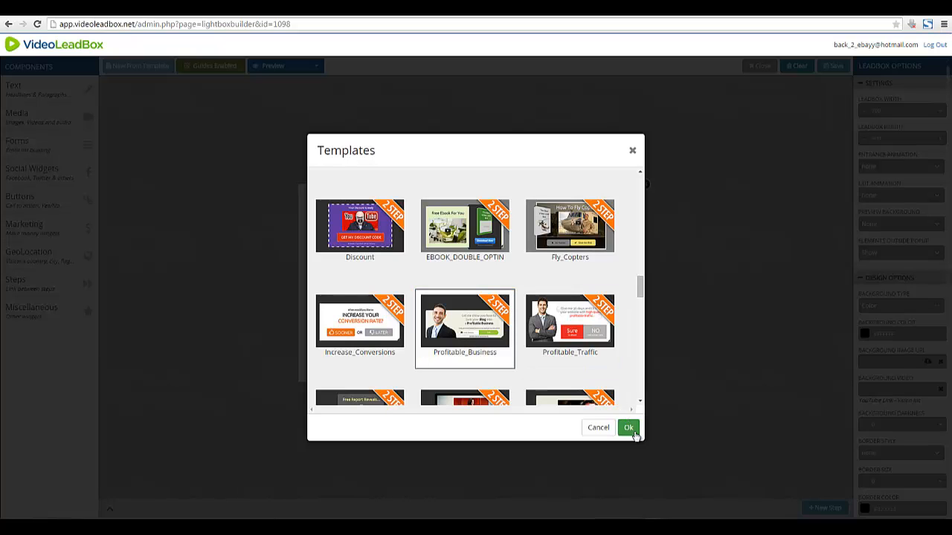
pyautogui.click(629, 431)
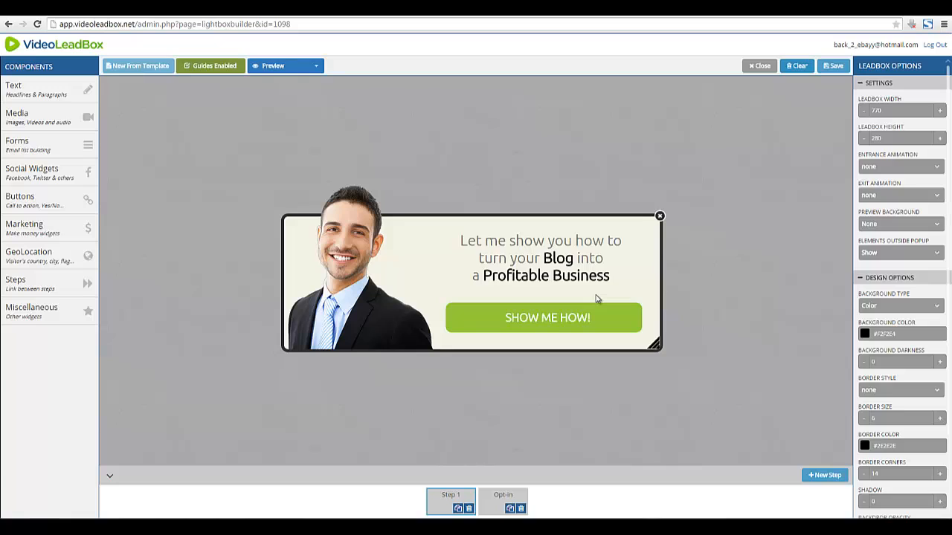
# Step: Delete the green SHOW ME HOW! button from Step 1 of the leadbox and confirm the deletion
pyautogui.rightClick(484, 323)
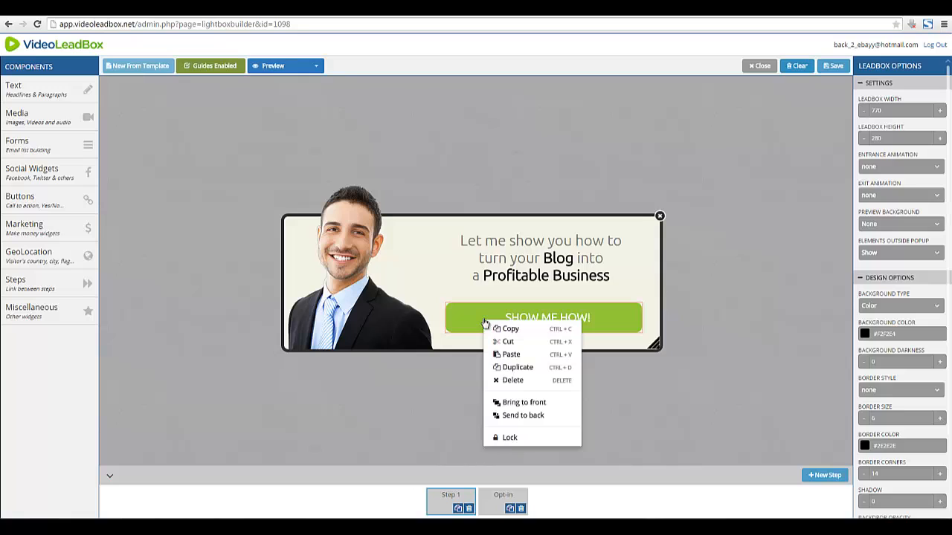
pyautogui.click(510, 382)
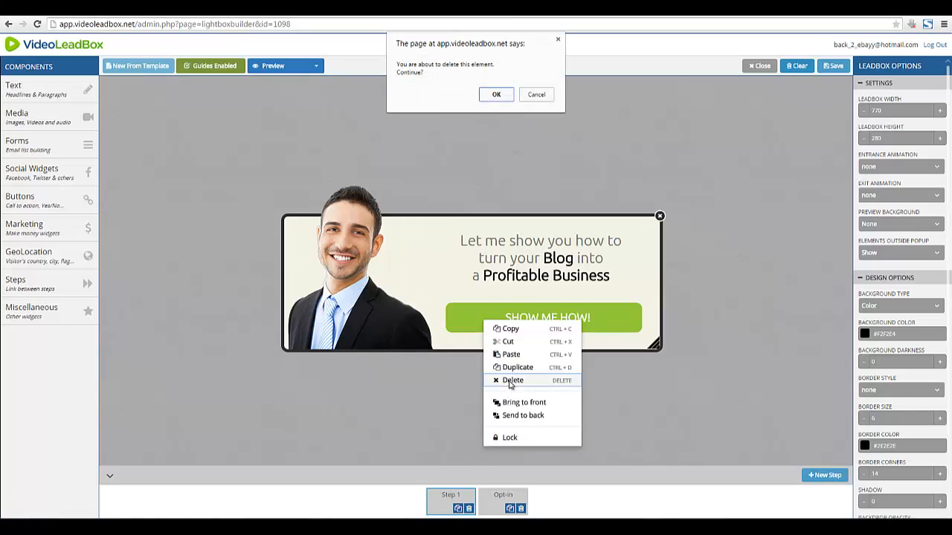
pyautogui.click(495, 96)
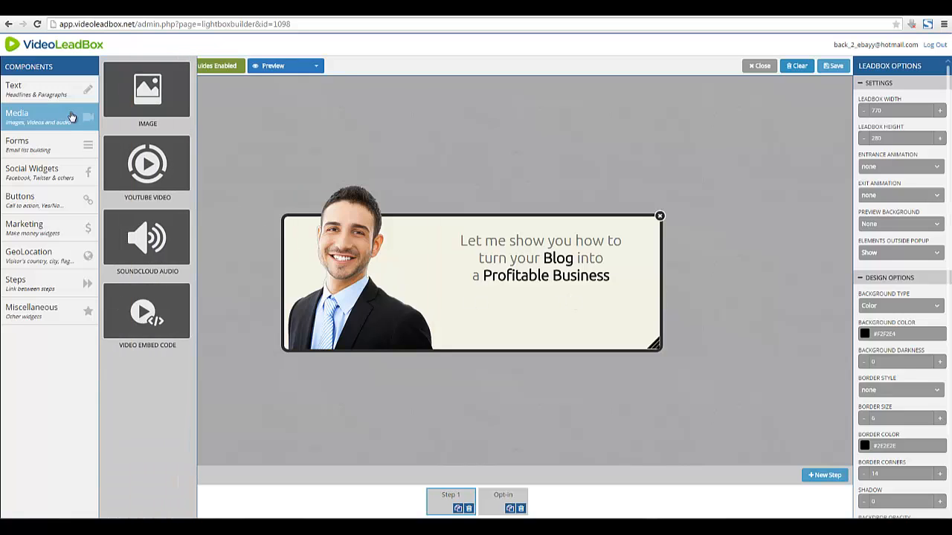
# Step: Add an Elegant Horizontal Optin form to Step 1 of the leadbox, beneath the headline text
pyautogui.moveTo(79, 90)
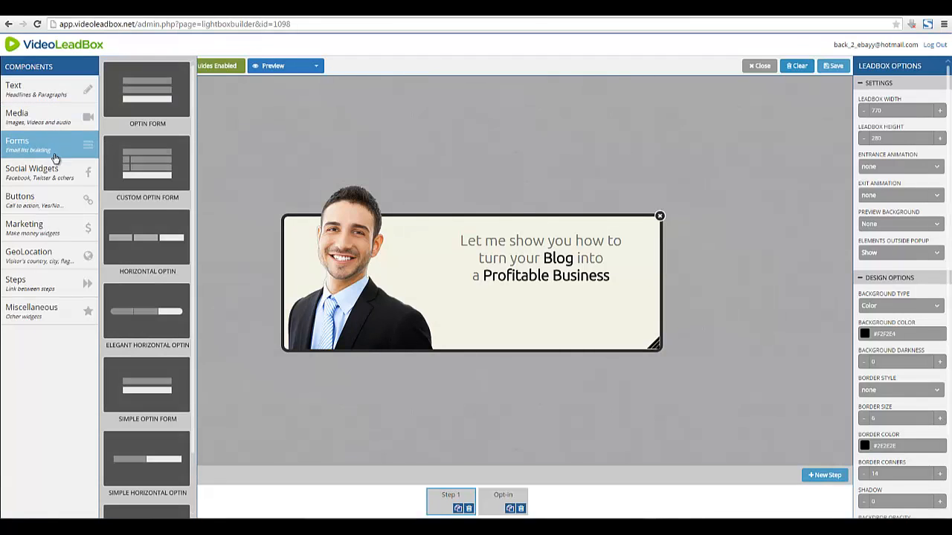
pyautogui.moveTo(54, 170)
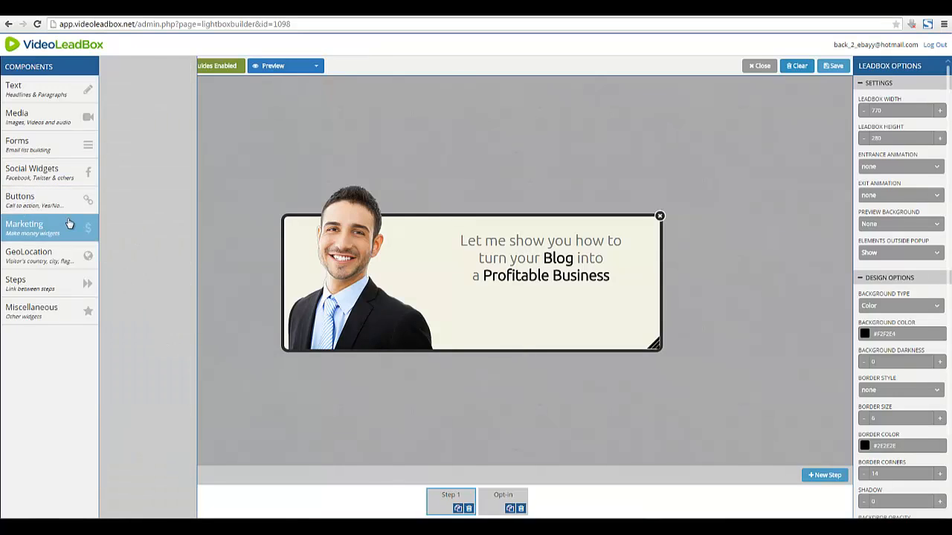
pyautogui.moveTo(70, 224)
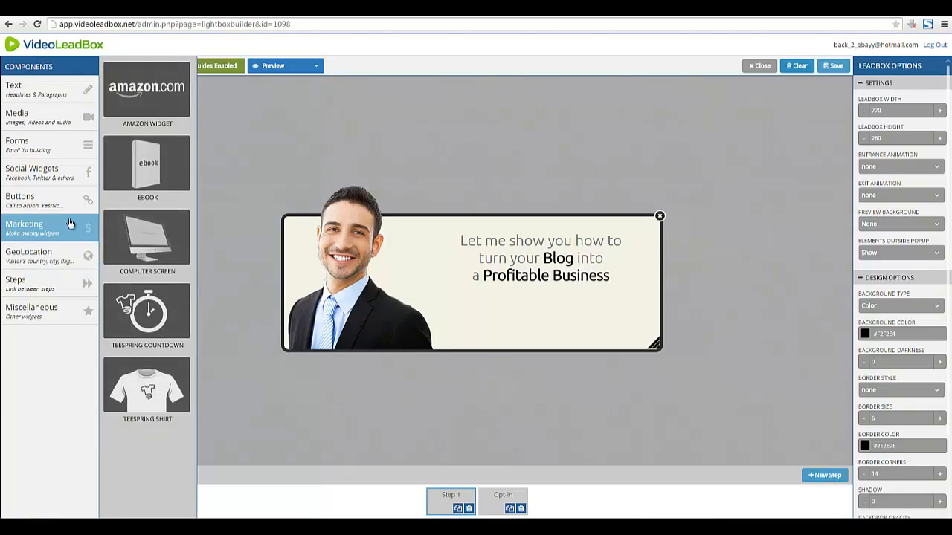
pyautogui.moveTo(68, 202)
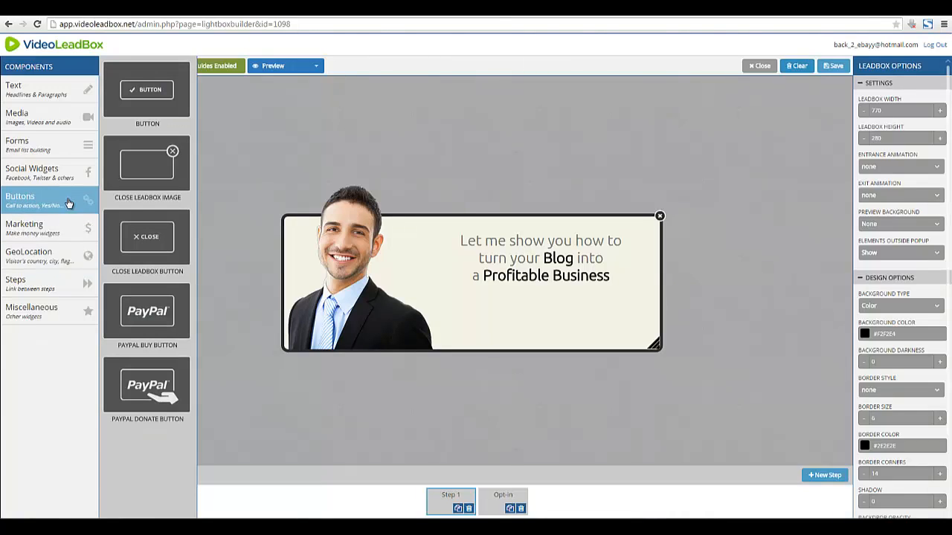
pyautogui.moveTo(60, 154)
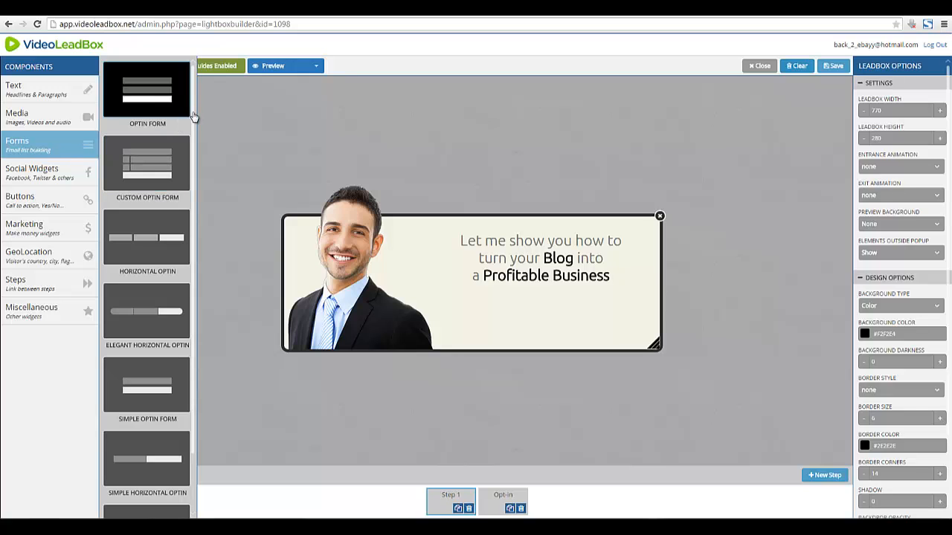
pyautogui.moveTo(197, 123); pyautogui.dragTo(209, 255)
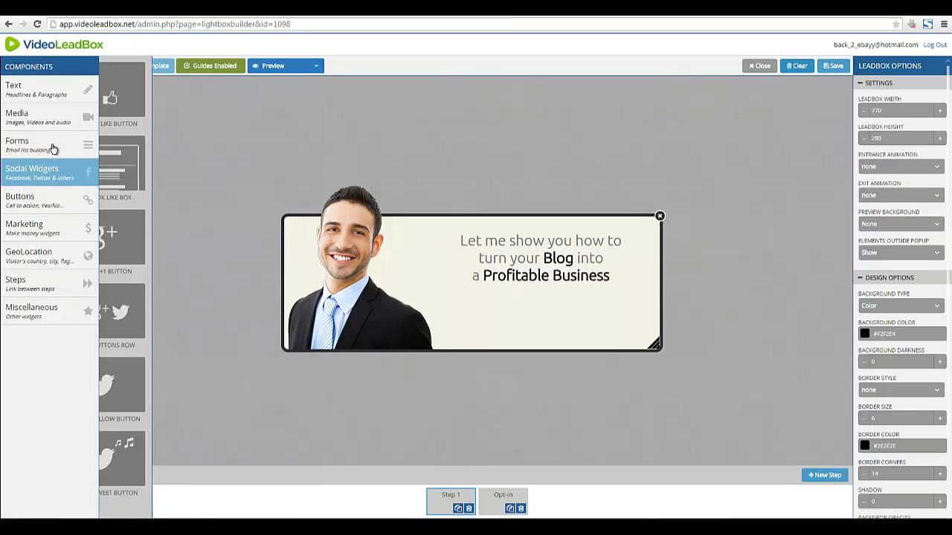
pyautogui.moveTo(53, 147)
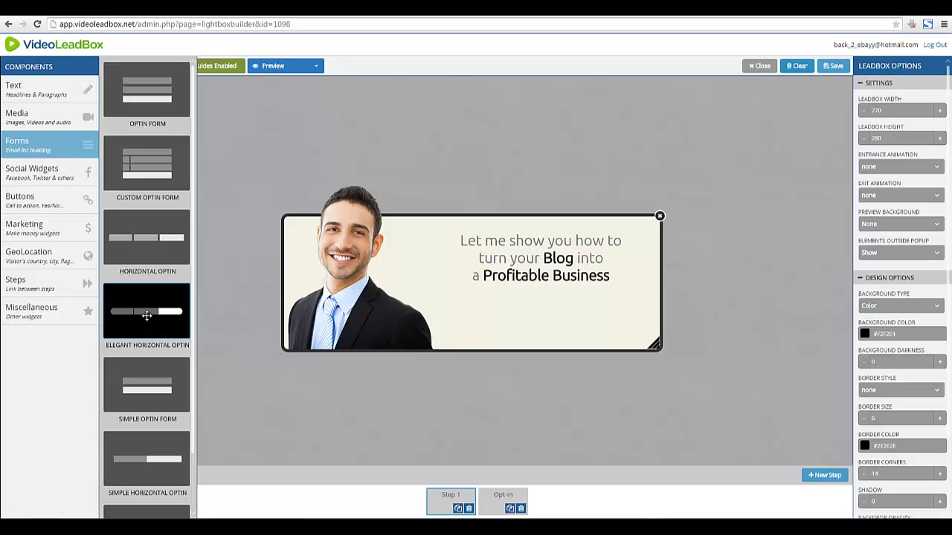
pyautogui.moveTo(165, 316); pyautogui.dragTo(519, 323)
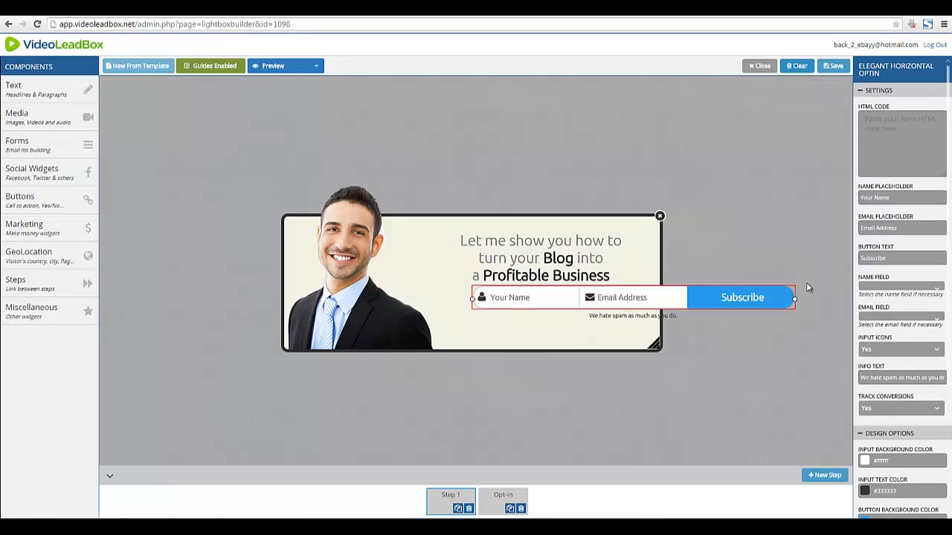
# Step: Narrow the opt-in form and position it inside the leadbox near its lower edge, and move the headline slightly down
pyautogui.moveTo(795, 298); pyautogui.dragTo(637, 318)
pyautogui.moveTo(637, 318); pyautogui.dragTo(637, 328)
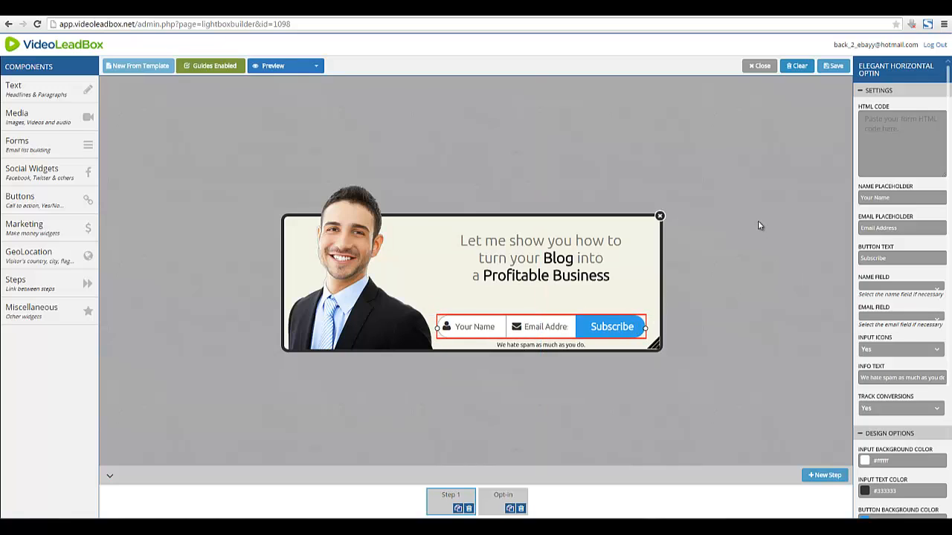
pyautogui.click(758, 220)
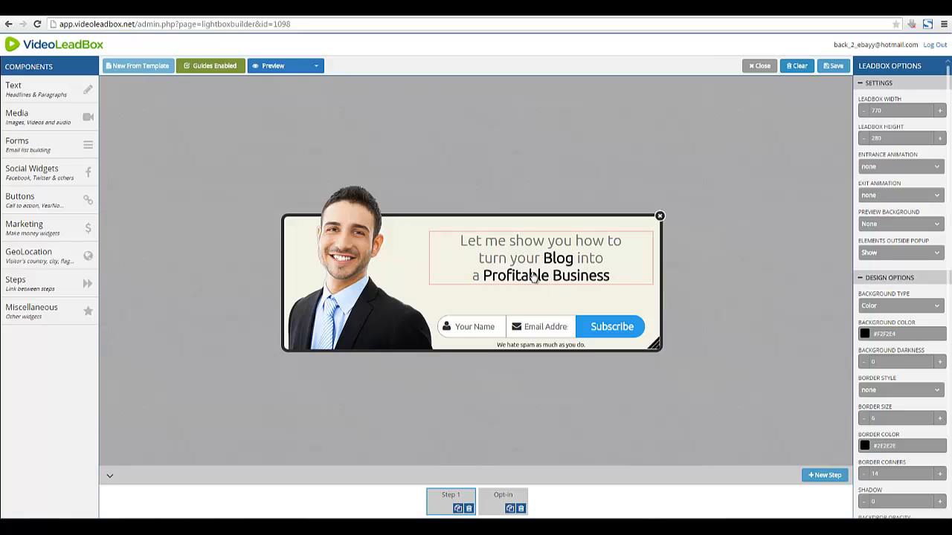
pyautogui.moveTo(533, 277); pyautogui.dragTo(533, 281)
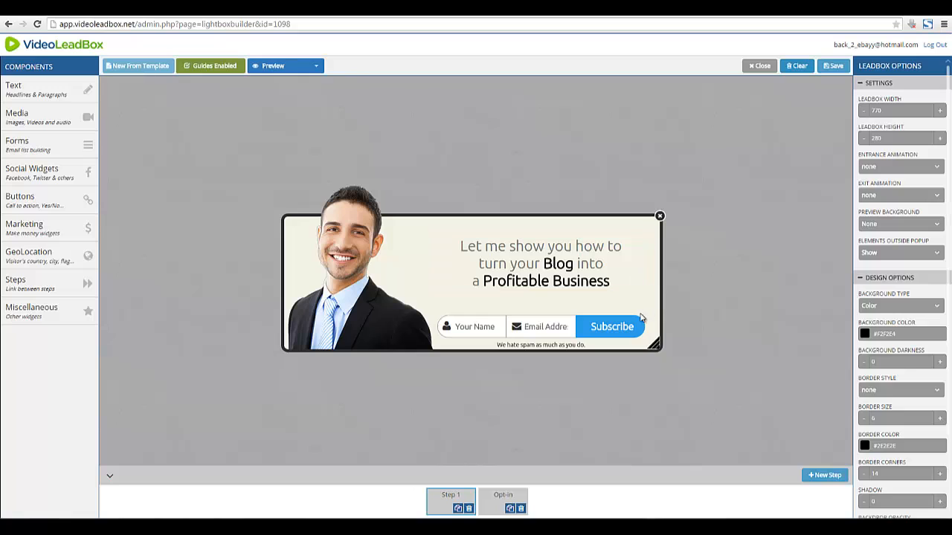
# Step: Select the opt-in form and look over its settings and design options, collapsing both sections
pyautogui.moveTo(54, 182)
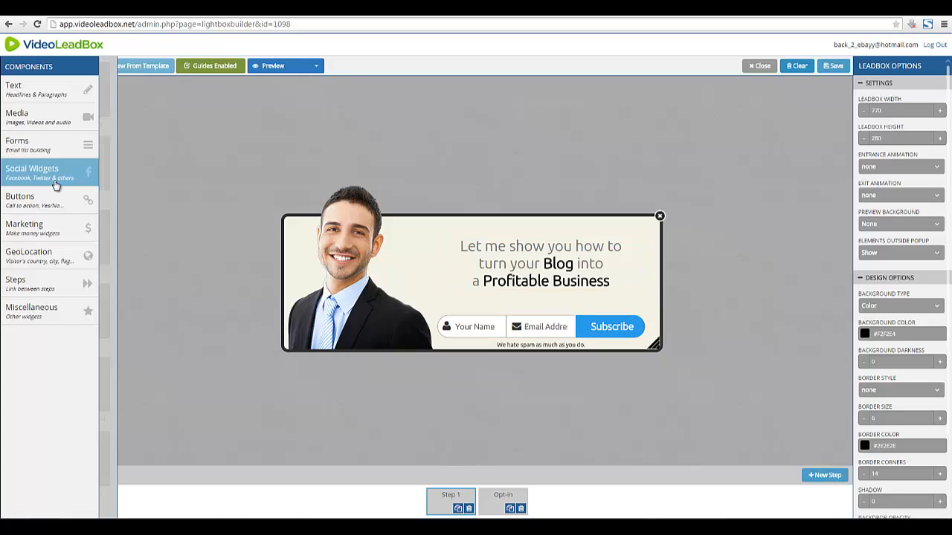
pyautogui.moveTo(49, 223)
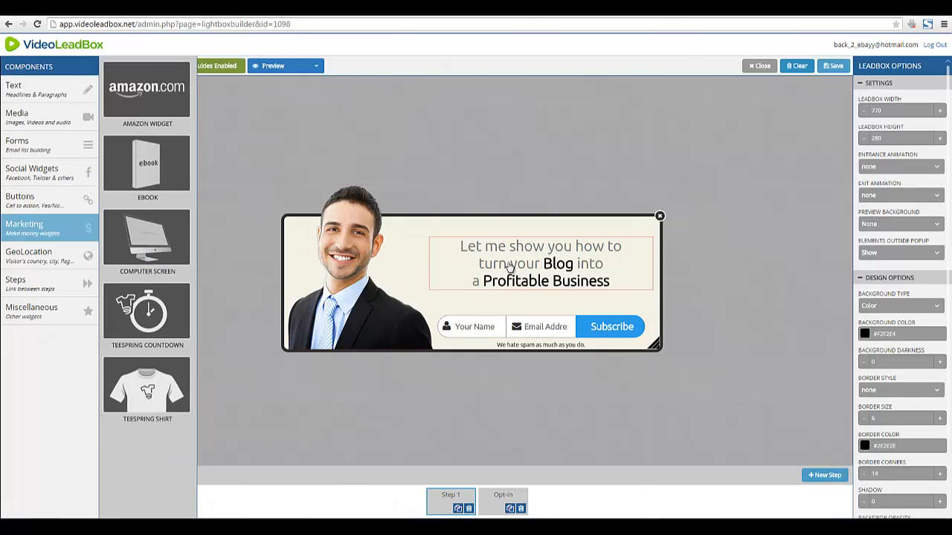
pyautogui.click(559, 330)
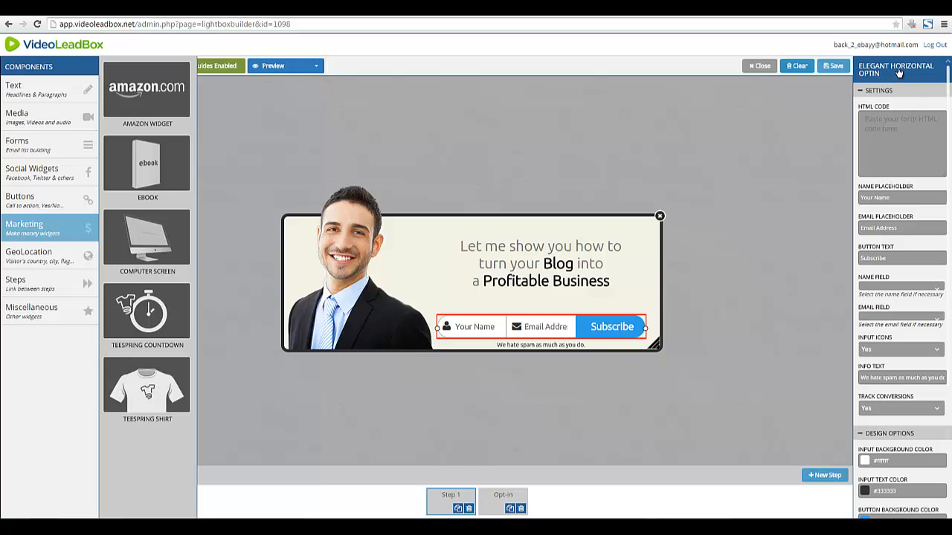
pyautogui.click(860, 92)
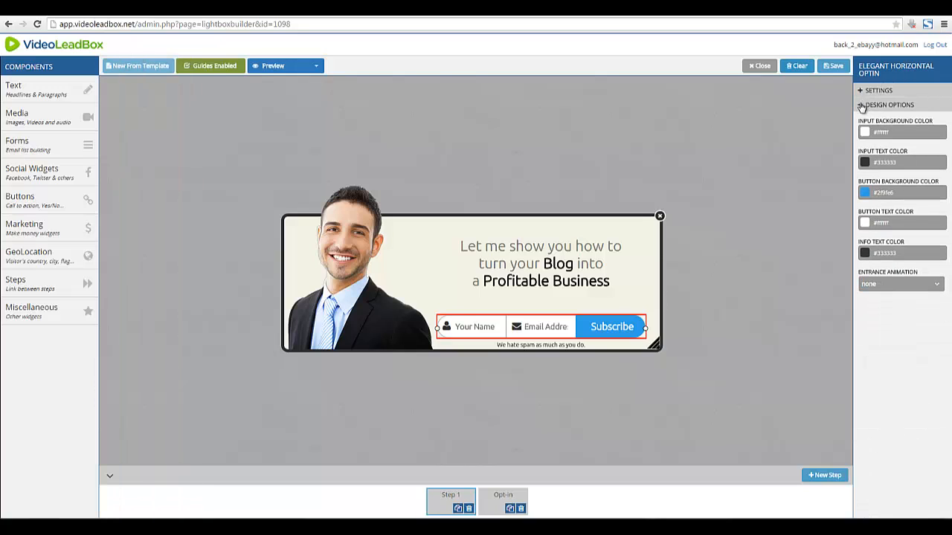
pyautogui.click(860, 105)
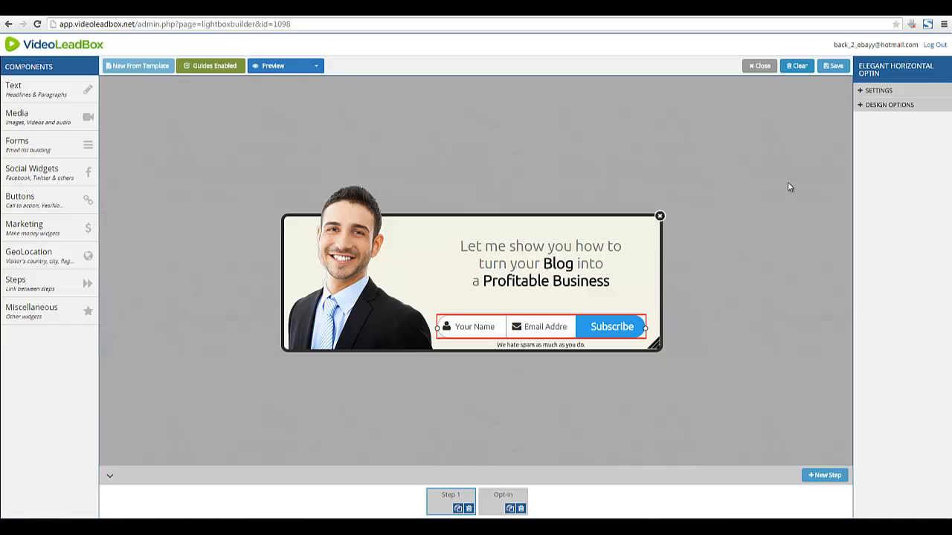
pyautogui.click(291, 527)
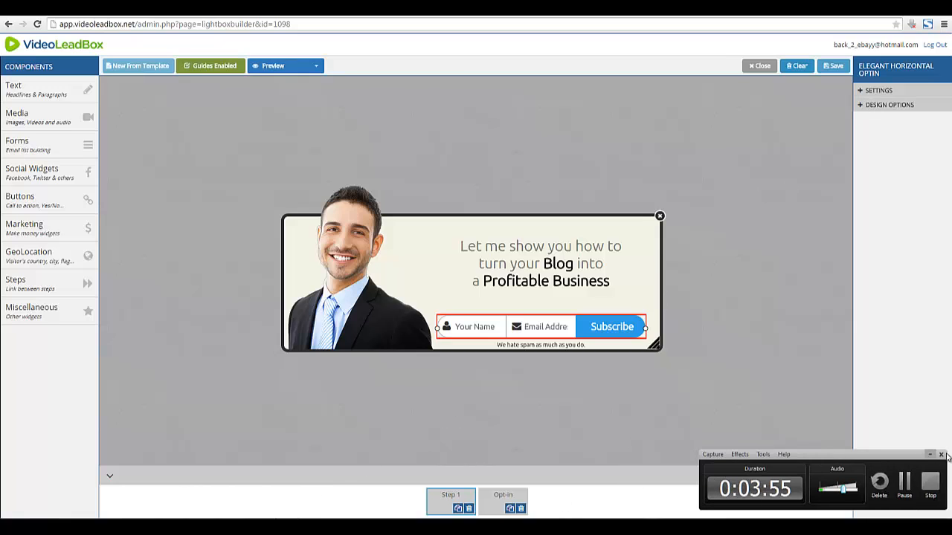
pyautogui.click(919, 472)
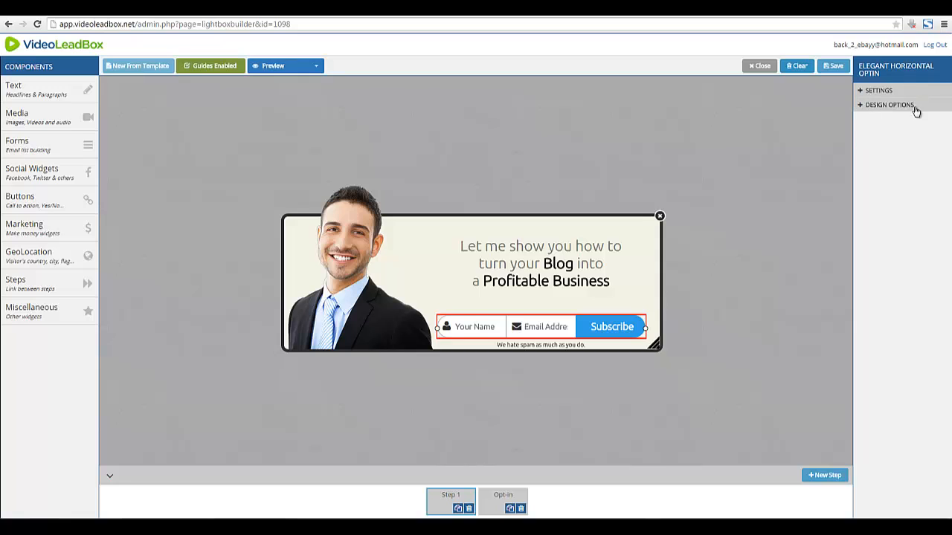
# Step: Set the opt-in form's name placeholder to Name, its email placeholder to Email and its button text to Submit
pyautogui.click(860, 91)
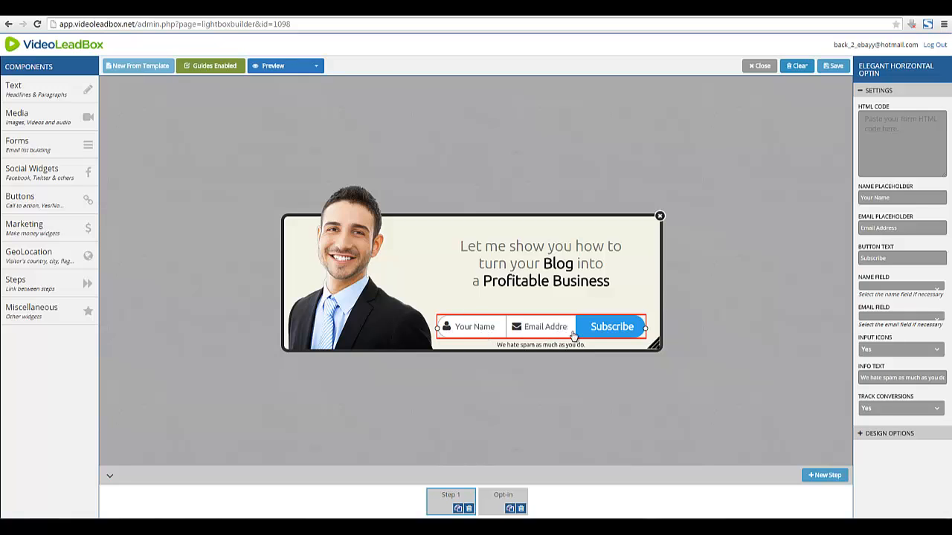
pyautogui.click(881, 153)
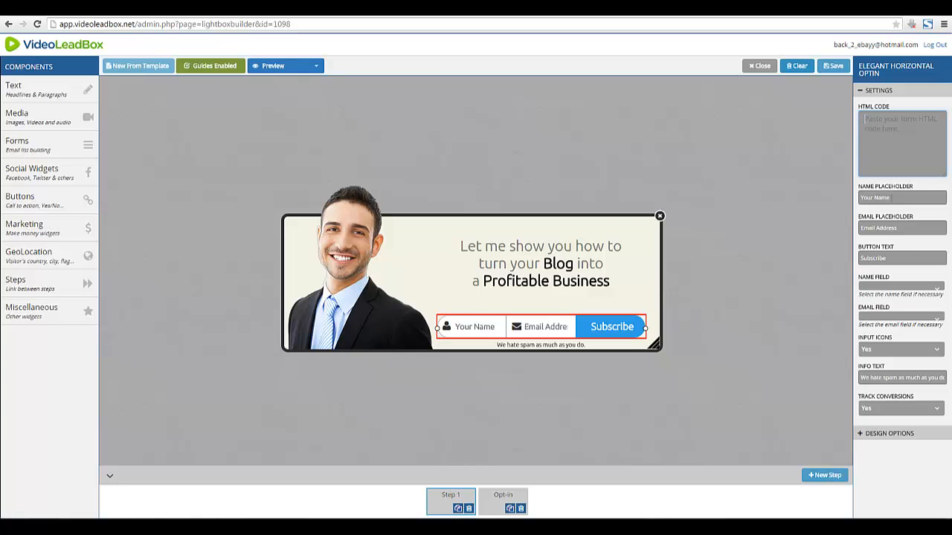
pyautogui.press('Tab')
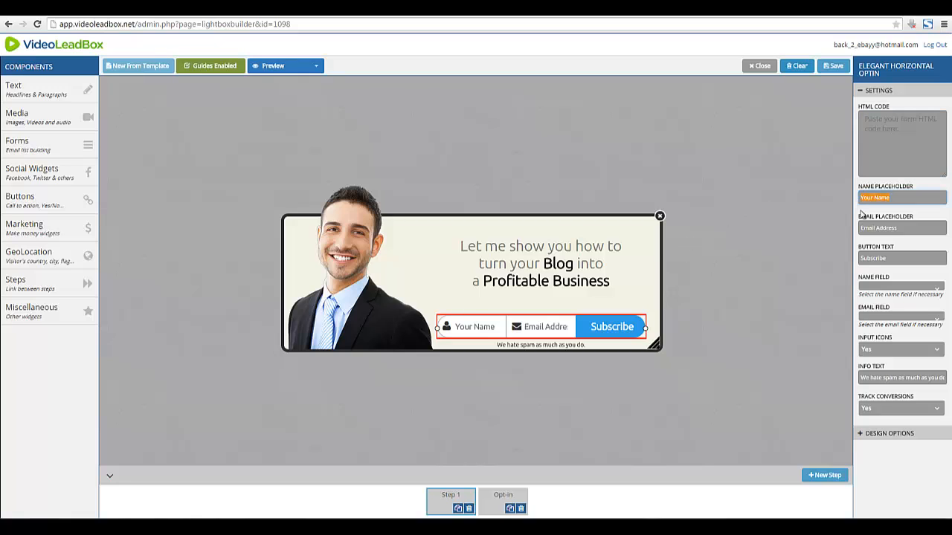
pyautogui.write('Name')
pyautogui.press('Tab')
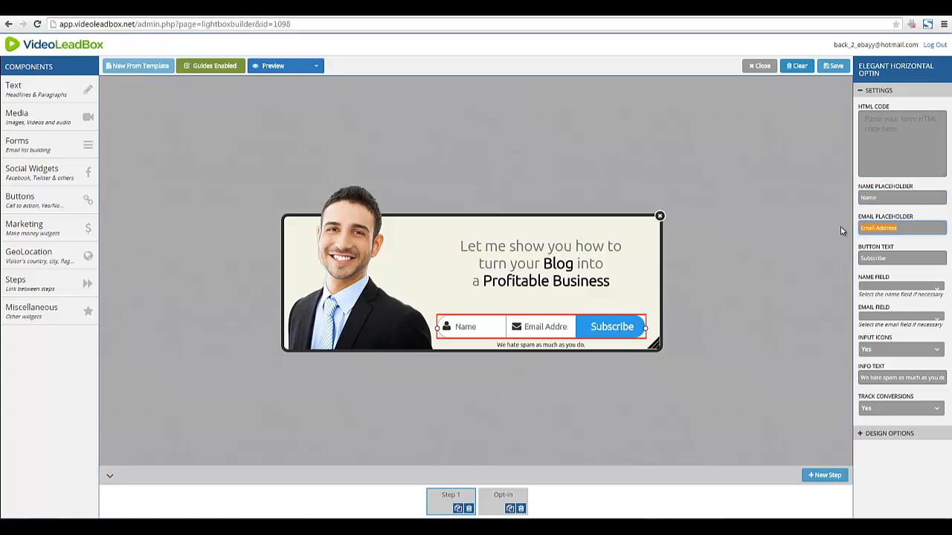
pyautogui.write('Email')
pyautogui.doubleClick(903, 261)
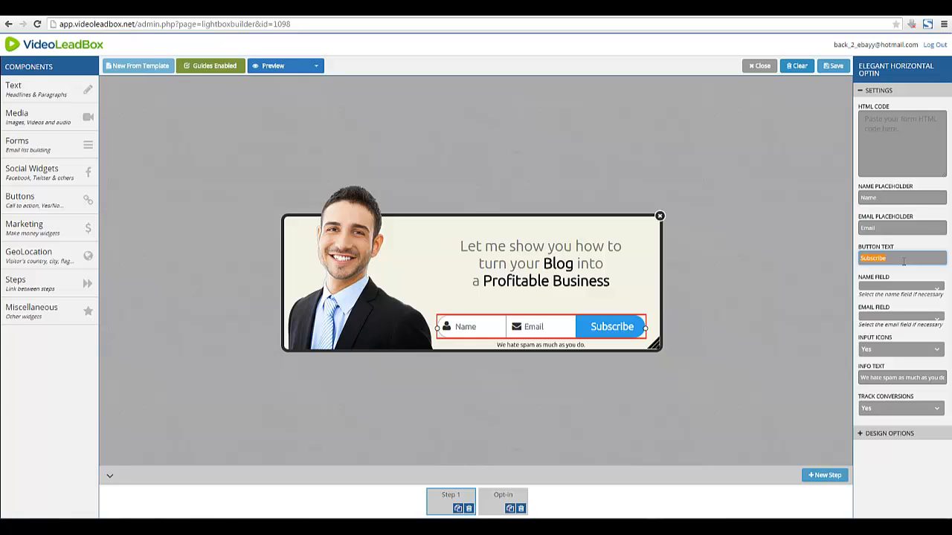
pyautogui.write('Submit')
# Step: Check the form's name and email field choices, and try the input icons set to No before restoring Yes
pyautogui.click(897, 290)
pyautogui.click(892, 320)
pyautogui.click(896, 318)
pyautogui.click(881, 355)
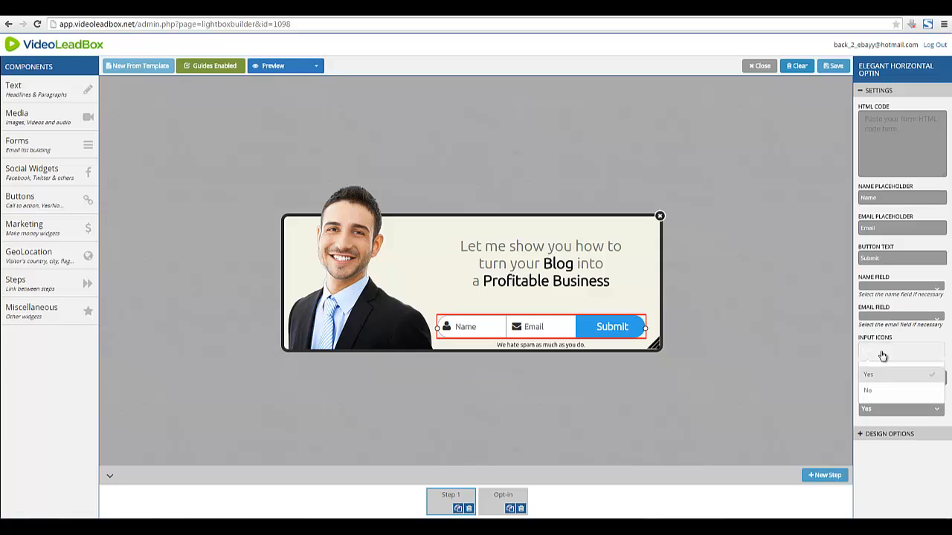
pyautogui.click(885, 354)
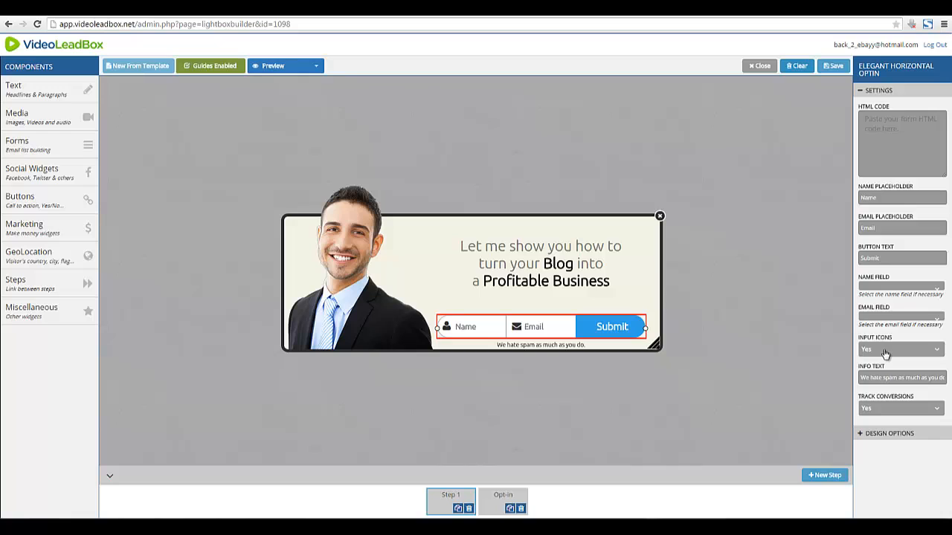
pyautogui.click(885, 353)
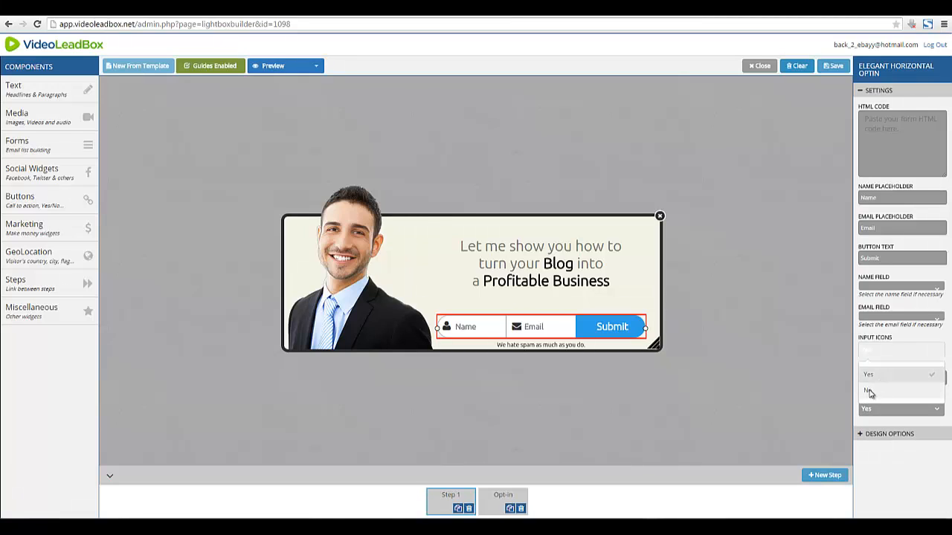
pyautogui.click(870, 393)
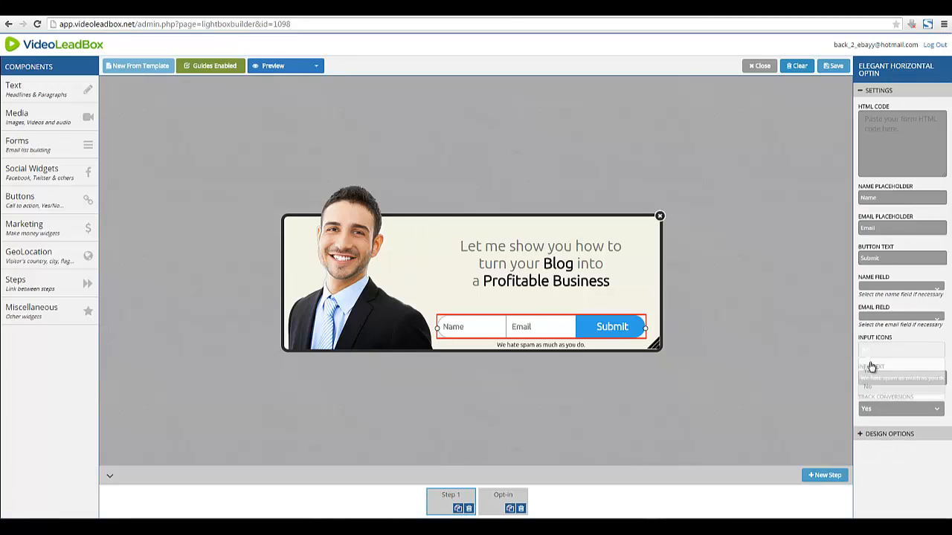
pyautogui.click(871, 372)
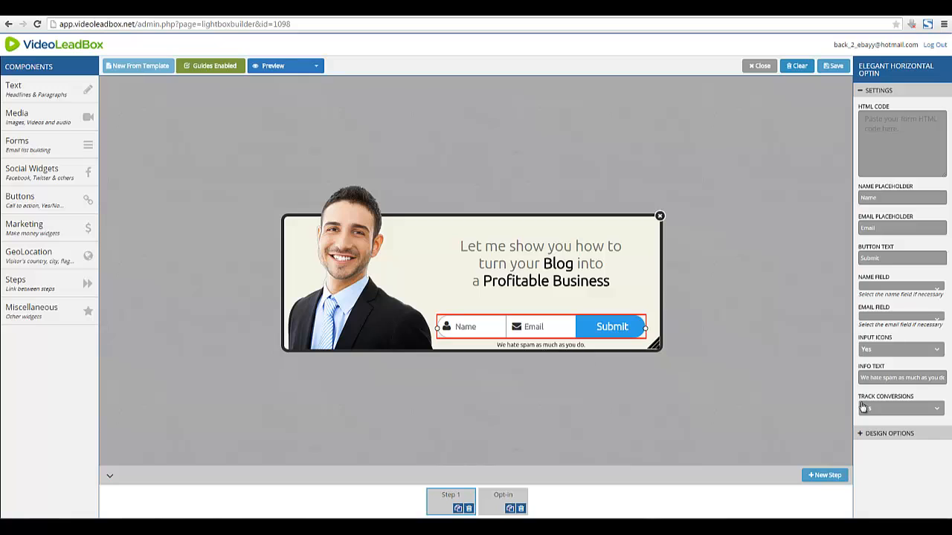
# Step: Replace the opt-in form's info text with "We respect your privacy and will not spam you"
pyautogui.moveTo(862, 379); pyautogui.dragTo(950, 377)
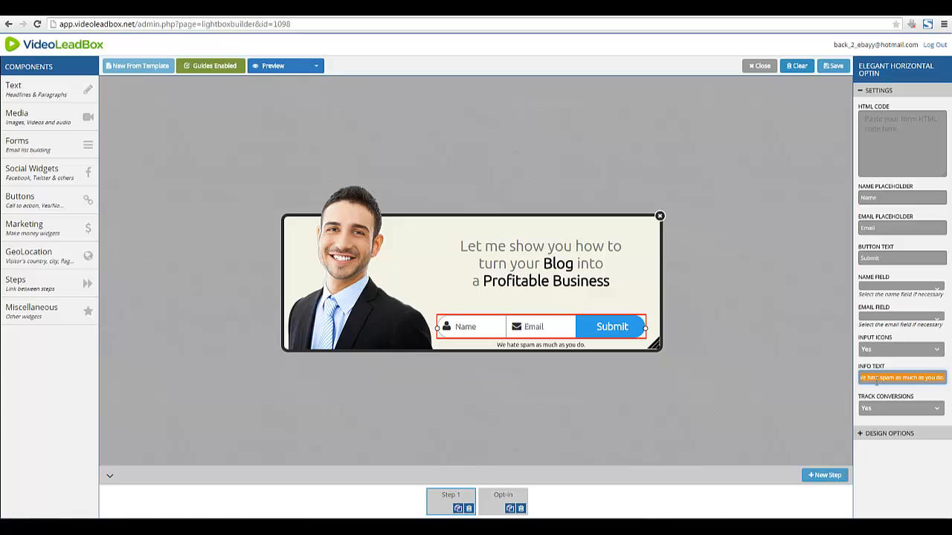
pyautogui.write('We respect your p')
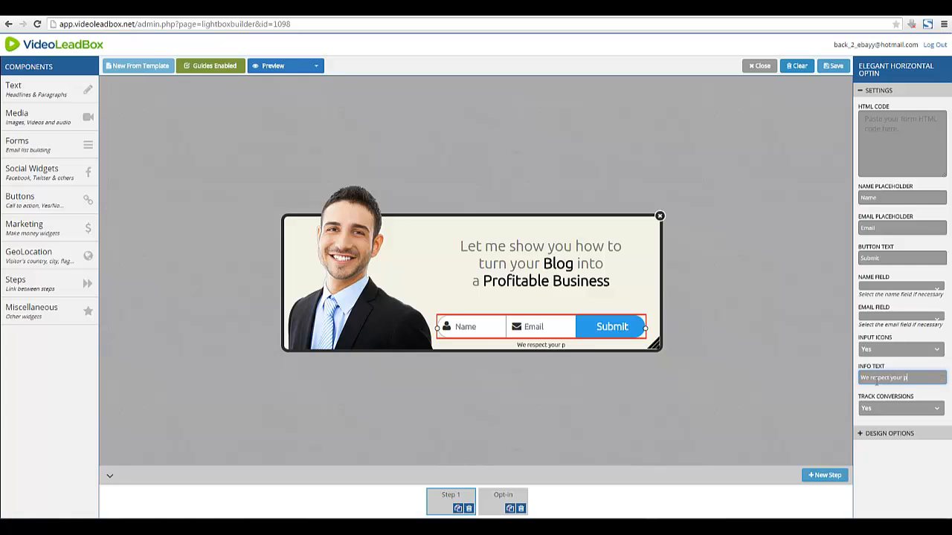
pyautogui.write('rivacy and will not spam')
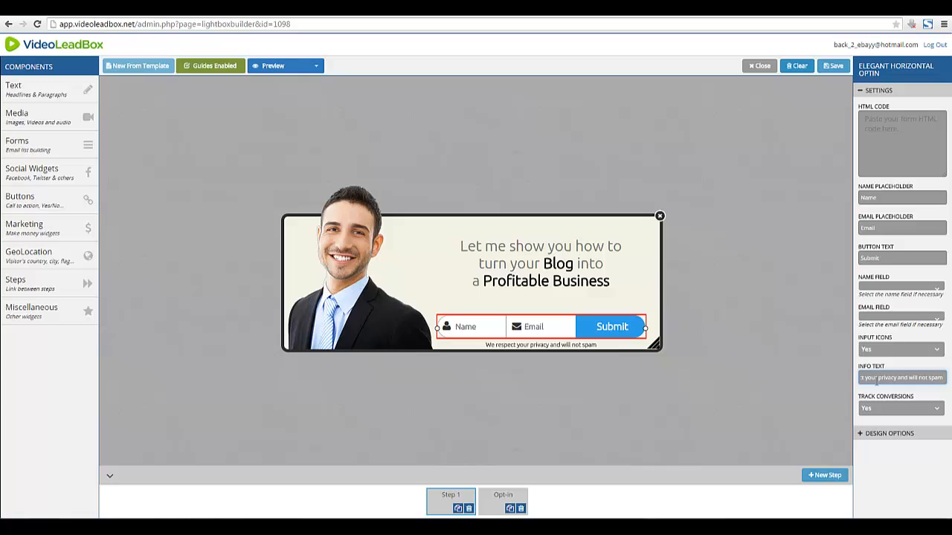
pyautogui.write(' you.')
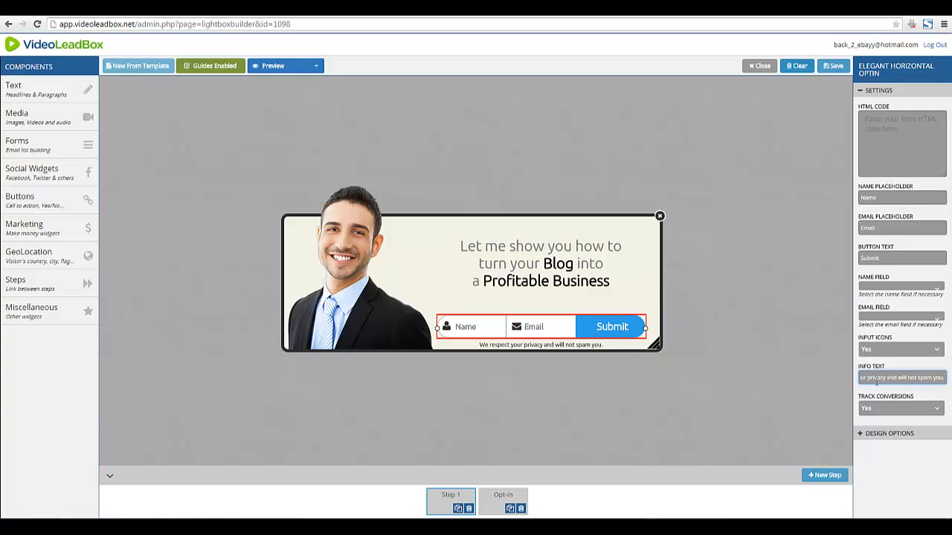
pyautogui.press('BackSpace')
pyautogui.press('BackSpace')
pyautogui.press('BackSpace')
pyautogui.press('BackSpace')
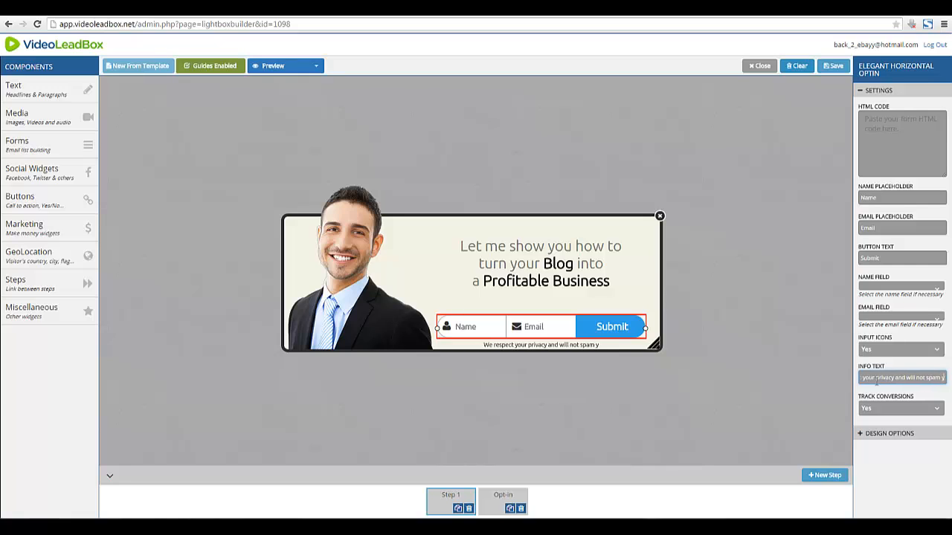
pyautogui.press('BackSpace')
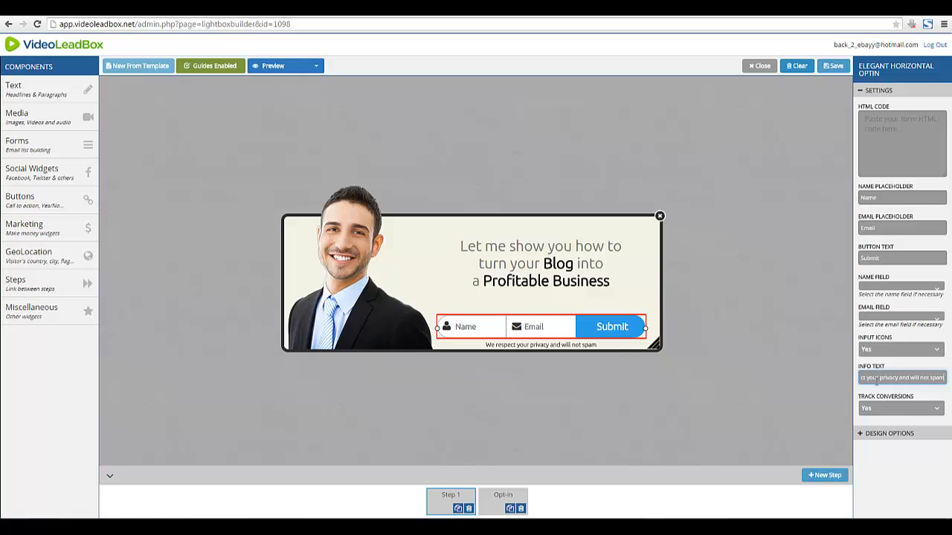
pyautogui.write('you')
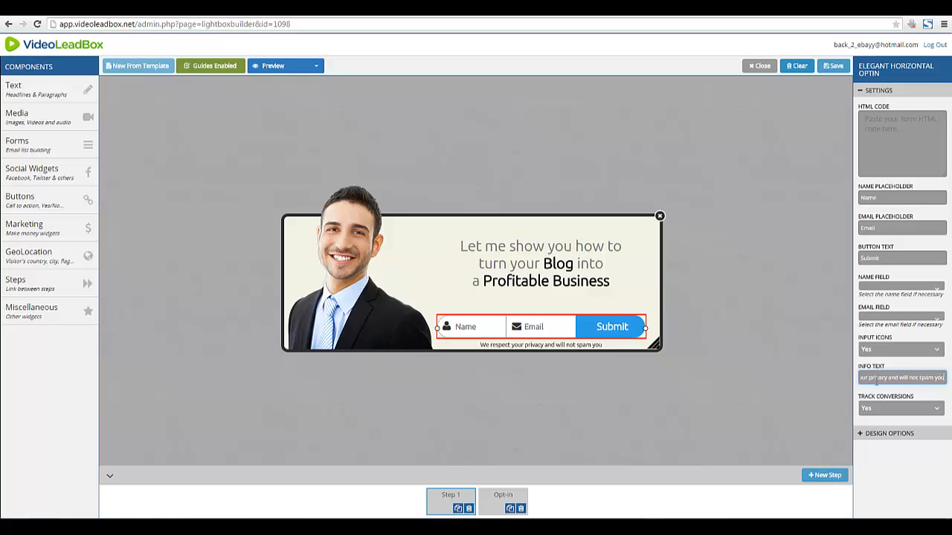
# Step: Complete the form's info text as "We respect your privacy and will not spam your account." and set its button background colour to orange #e6962e
pyautogui.write('r account.')
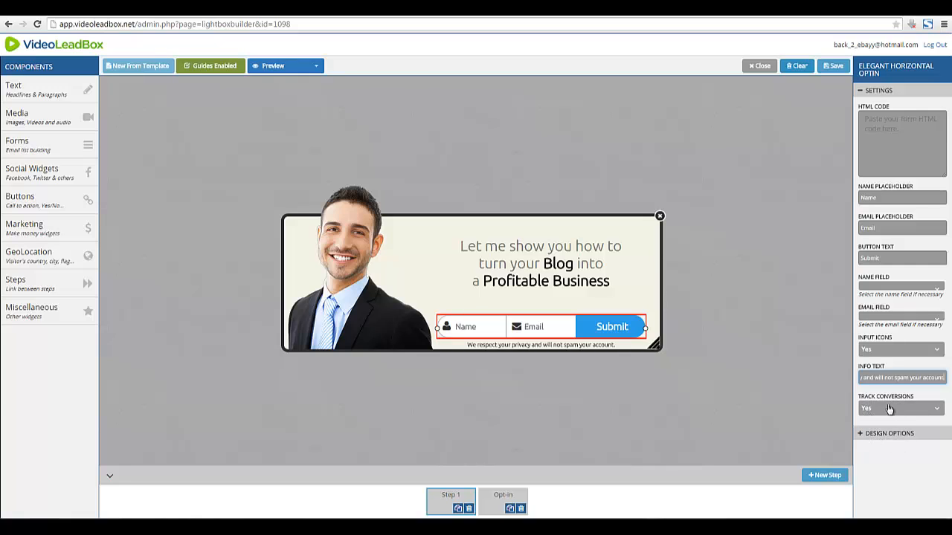
pyautogui.click(860, 94)
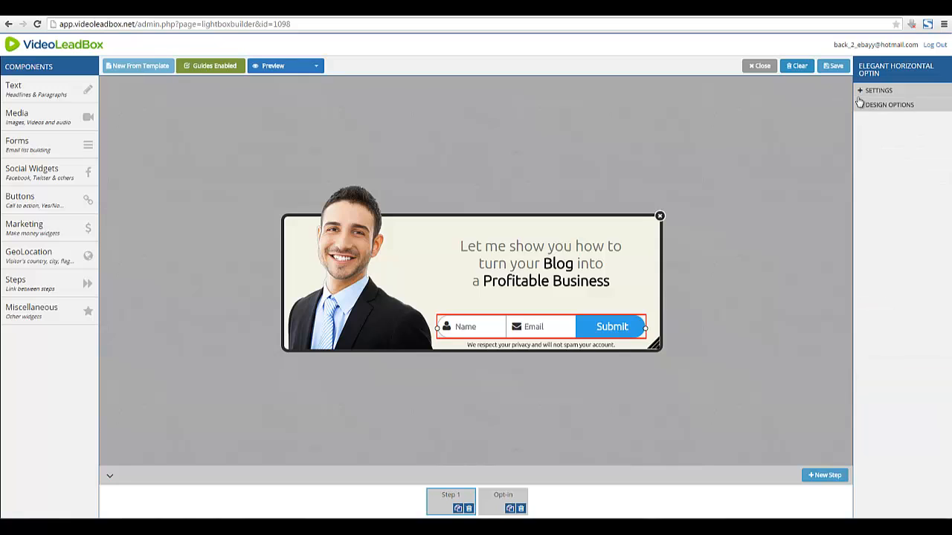
pyautogui.click(859, 106)
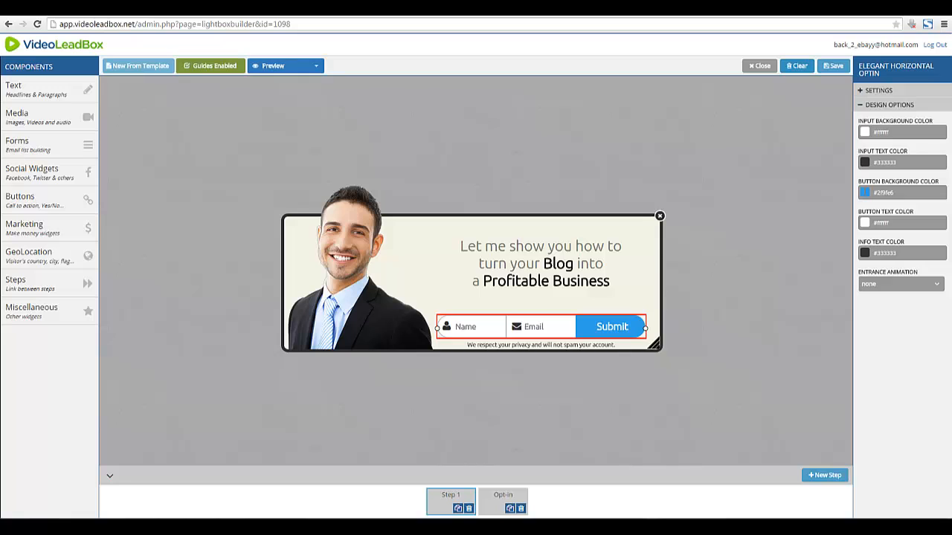
pyautogui.click(864, 193)
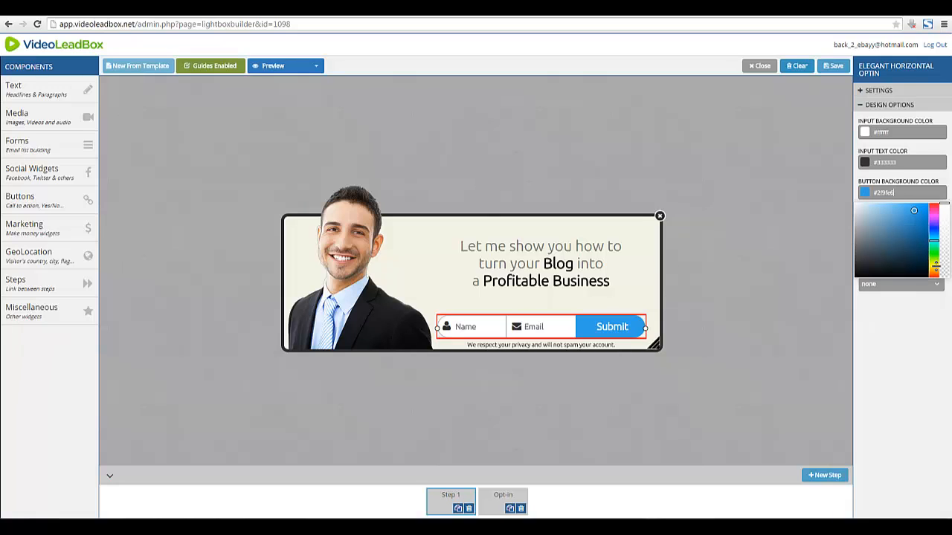
pyautogui.moveTo(934, 264); pyautogui.dragTo(934, 273)
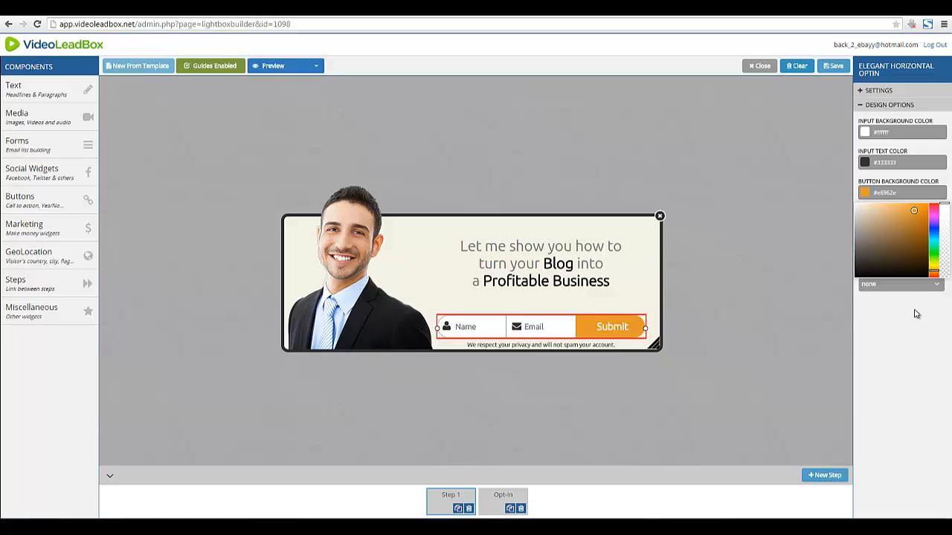
pyautogui.click(916, 319)
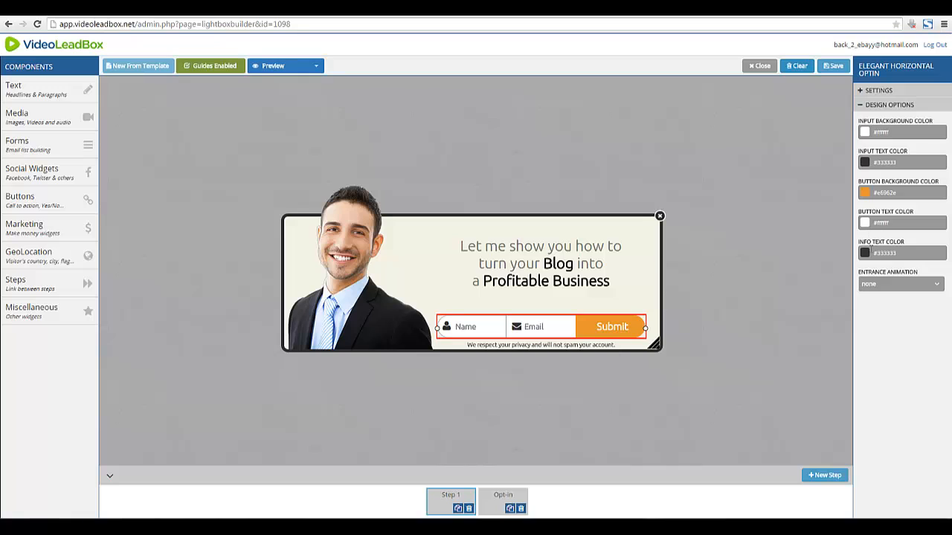
pyautogui.click(630, 413)
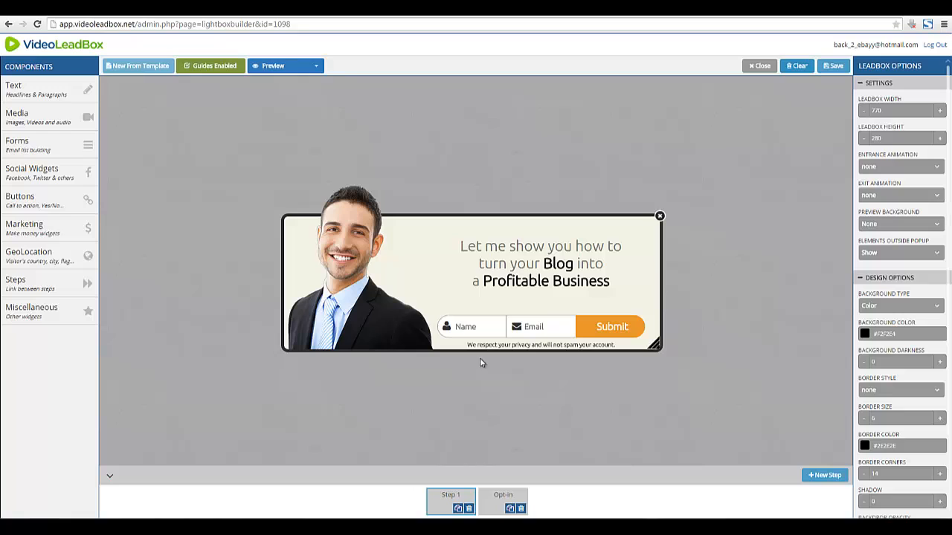
# Step: Add a Close Leadbox Image from the button components and place it on the leadbox's upper-right corner
pyautogui.moveTo(88, 281)
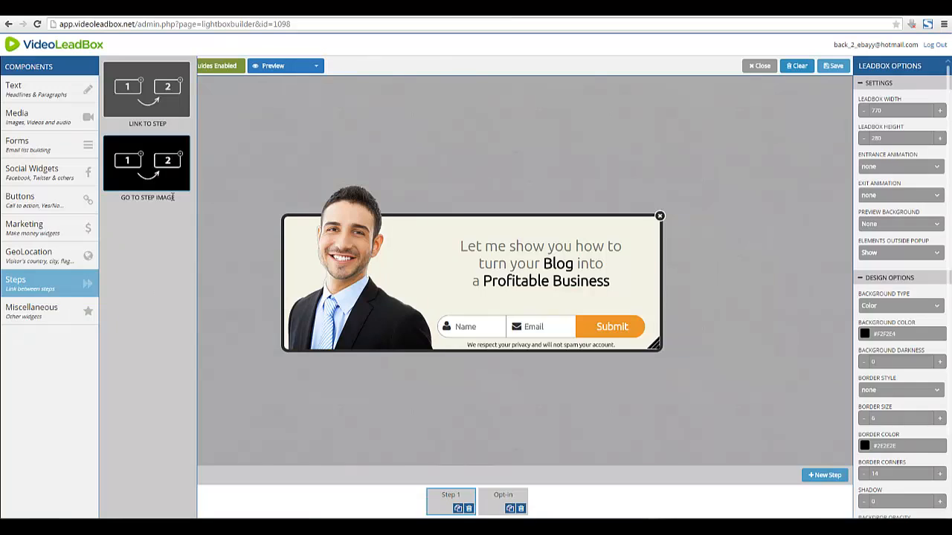
pyautogui.click(46, 259)
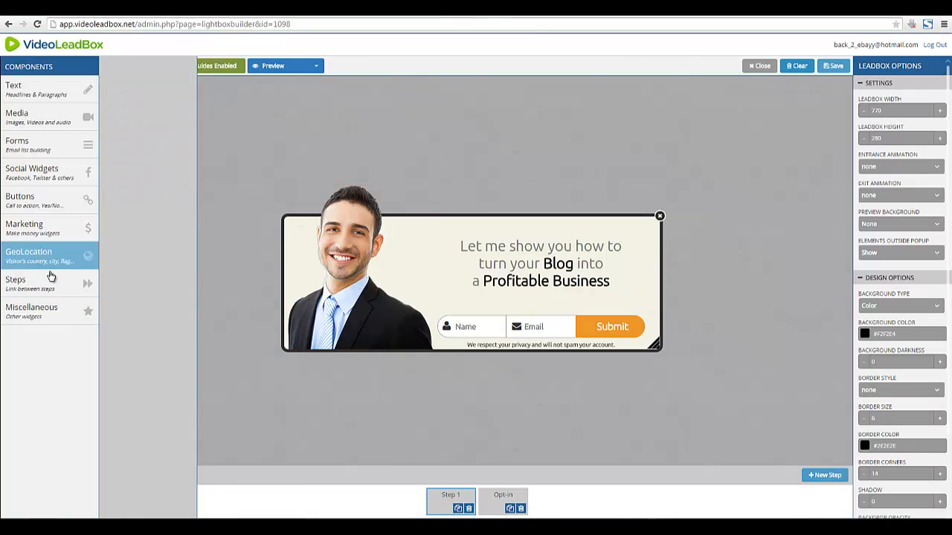
pyautogui.click(44, 238)
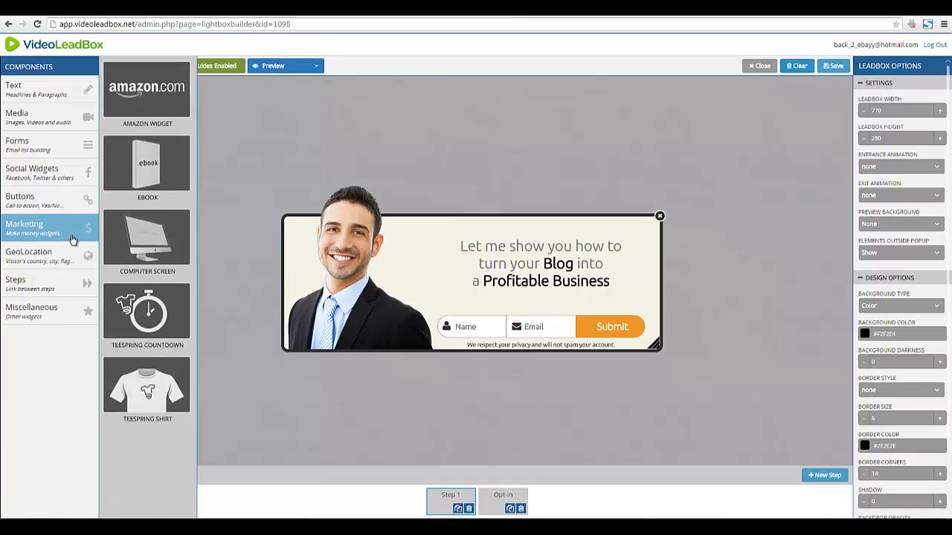
pyautogui.click(80, 202)
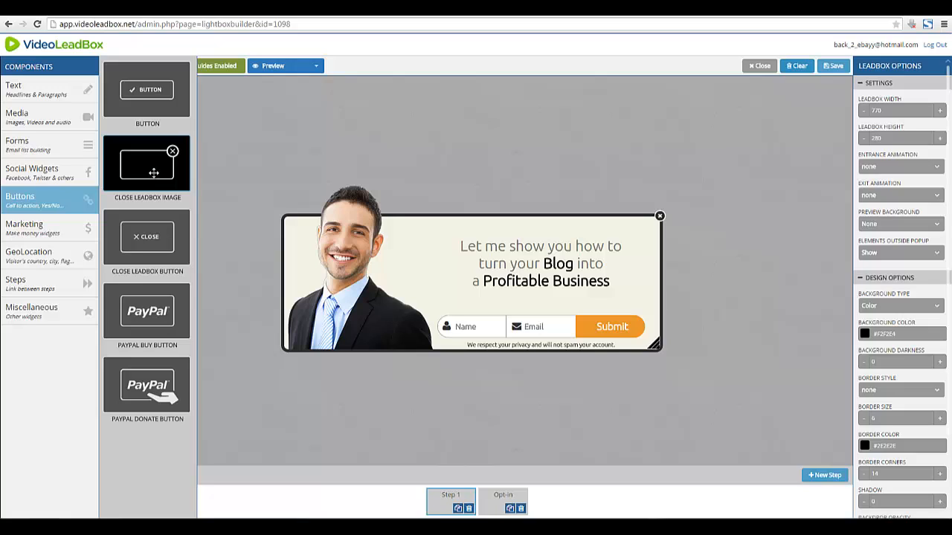
pyautogui.moveTo(148, 169); pyautogui.dragTo(456, 262)
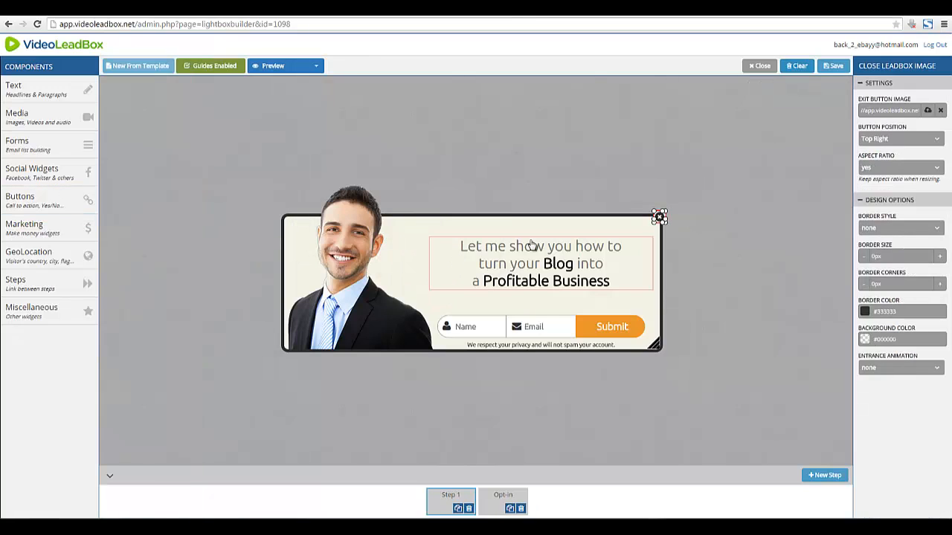
pyautogui.moveTo(659, 218)
pyautogui.mouseDown()
pyautogui.moveTo(642, 216)
pyautogui.moveTo(661, 218)
pyautogui.mouseUp()
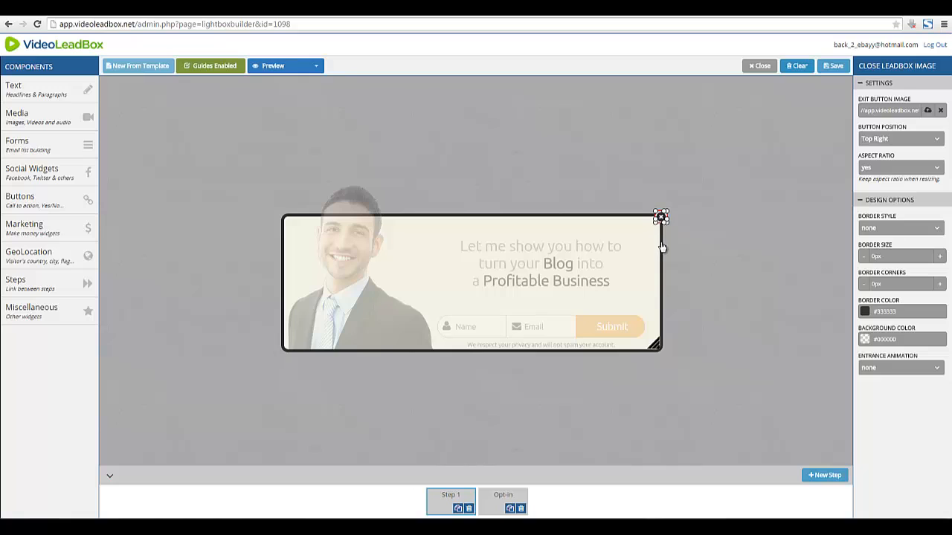
pyautogui.click(689, 235)
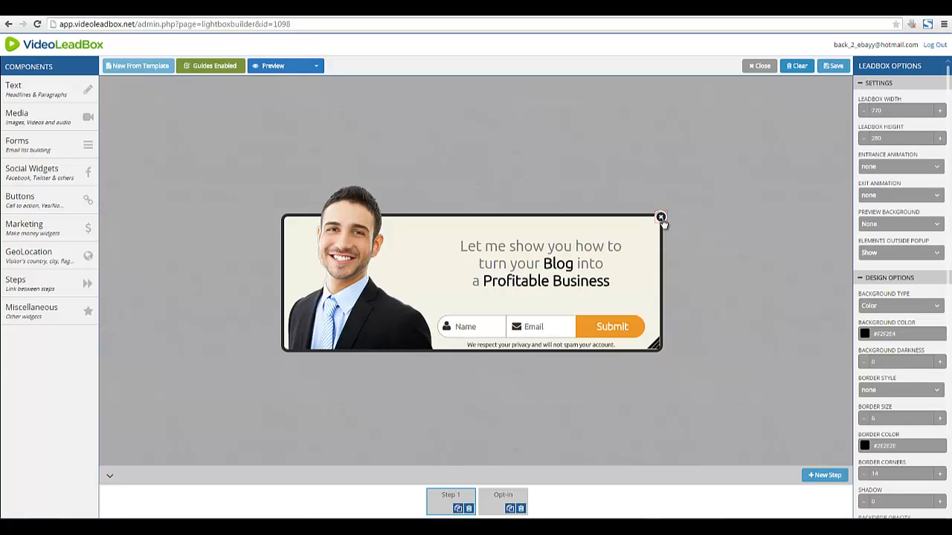
# Step: Move the extra close image off the leadbox's corner and delete it, then select the original close image
pyautogui.click(661, 217)
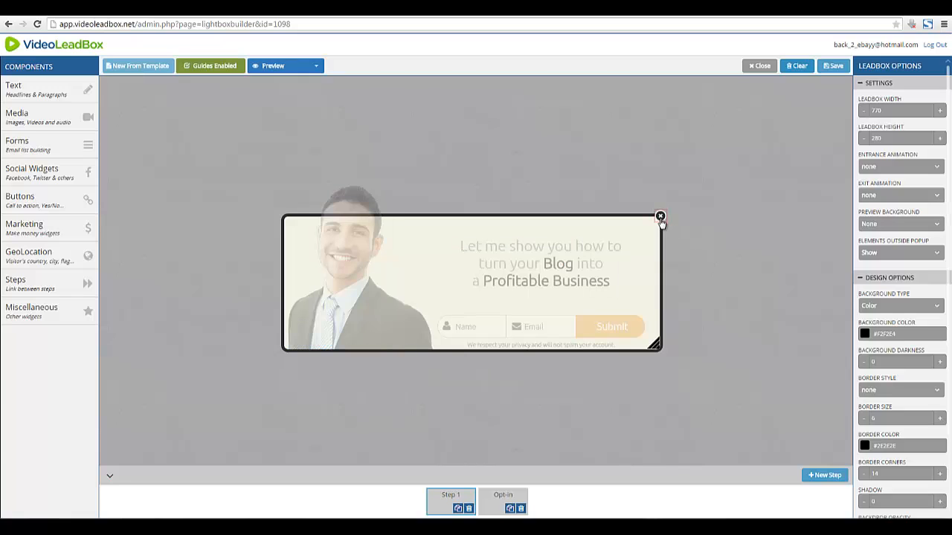
pyautogui.click(661, 220)
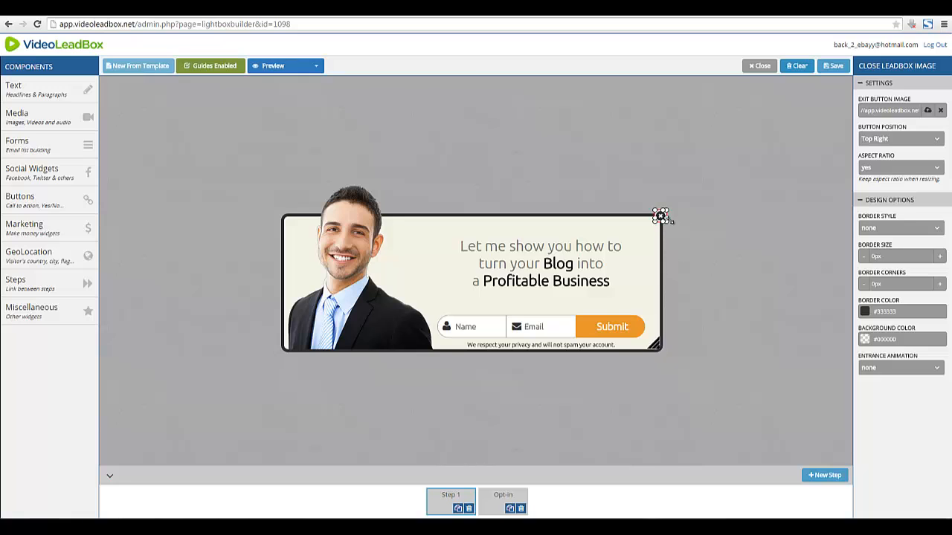
pyautogui.moveTo(661, 221); pyautogui.dragTo(719, 227)
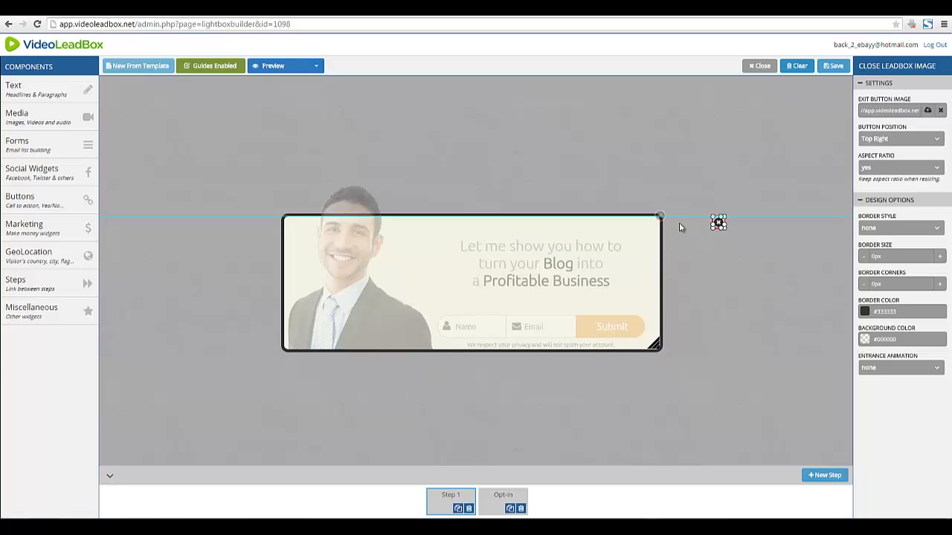
pyautogui.rightClick(718, 225)
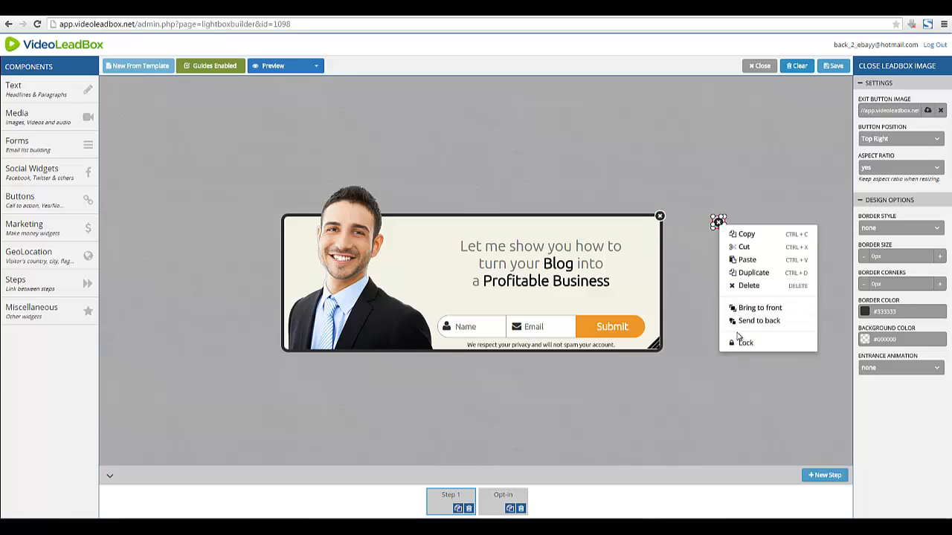
pyautogui.click(727, 287)
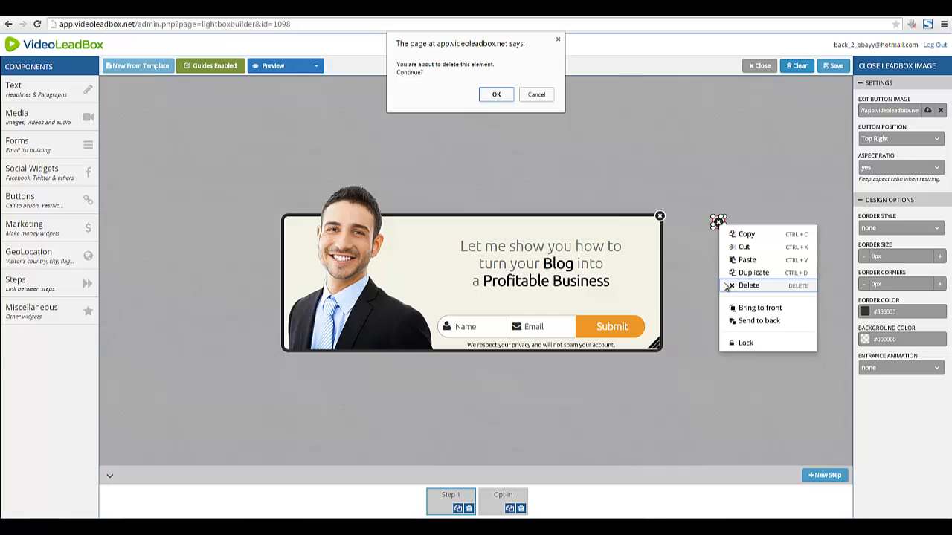
pyautogui.click(496, 96)
pyautogui.click(660, 216)
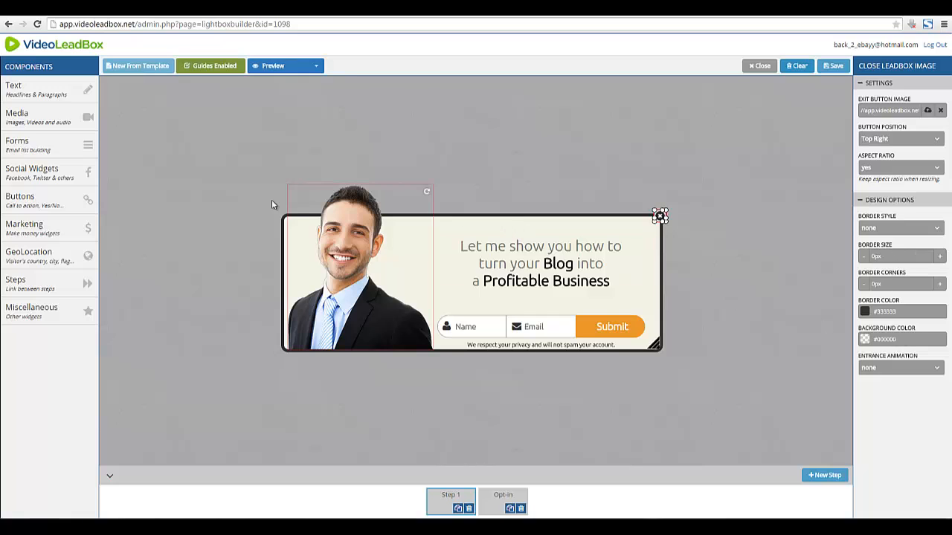
# Step: Add a Social Buttons Row to the leadbox and move it over the start of the headline
pyautogui.click(50, 175)
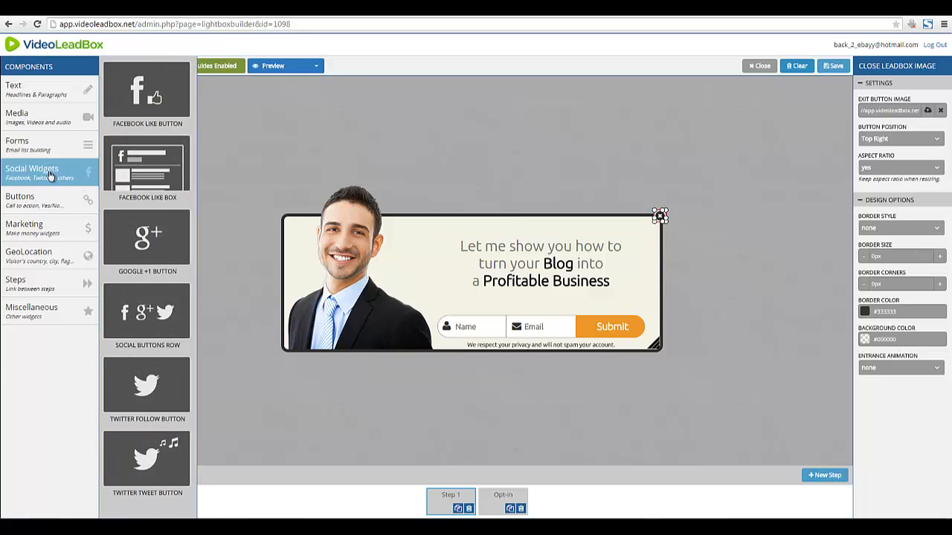
pyautogui.click(44, 199)
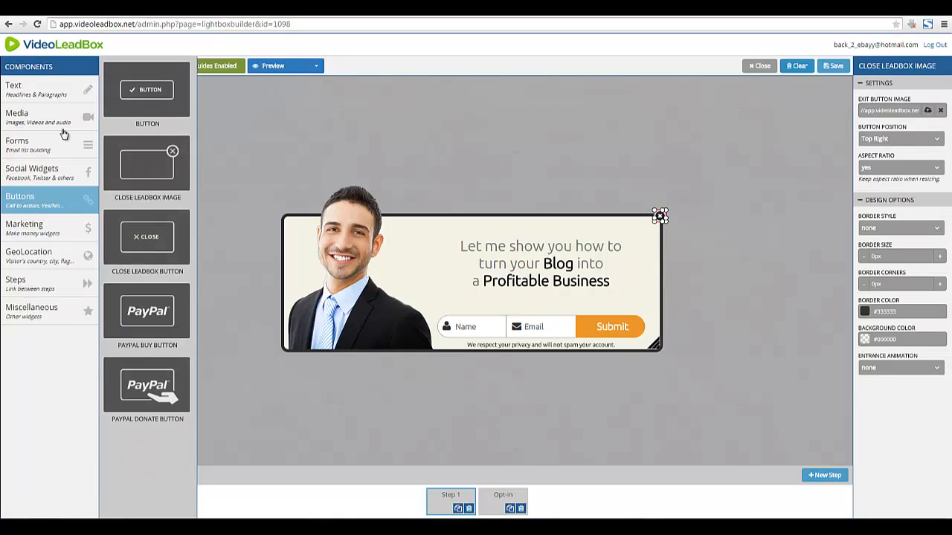
pyautogui.click(46, 144)
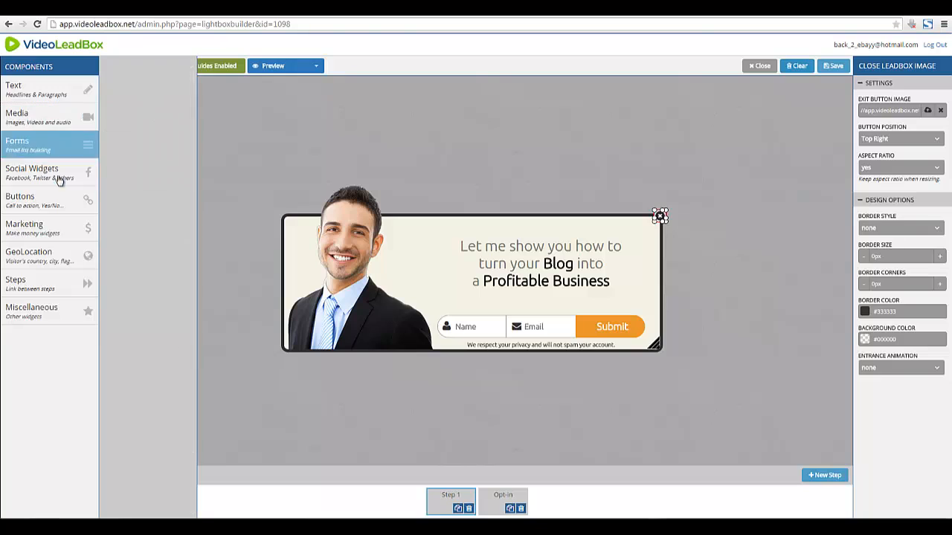
pyautogui.moveTo(79, 178)
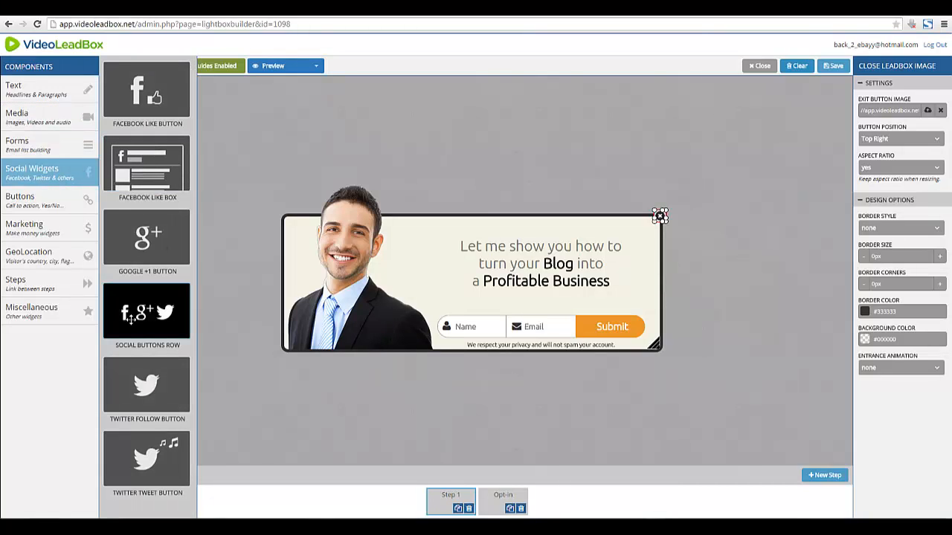
pyautogui.moveTo(130, 318); pyautogui.dragTo(474, 247)
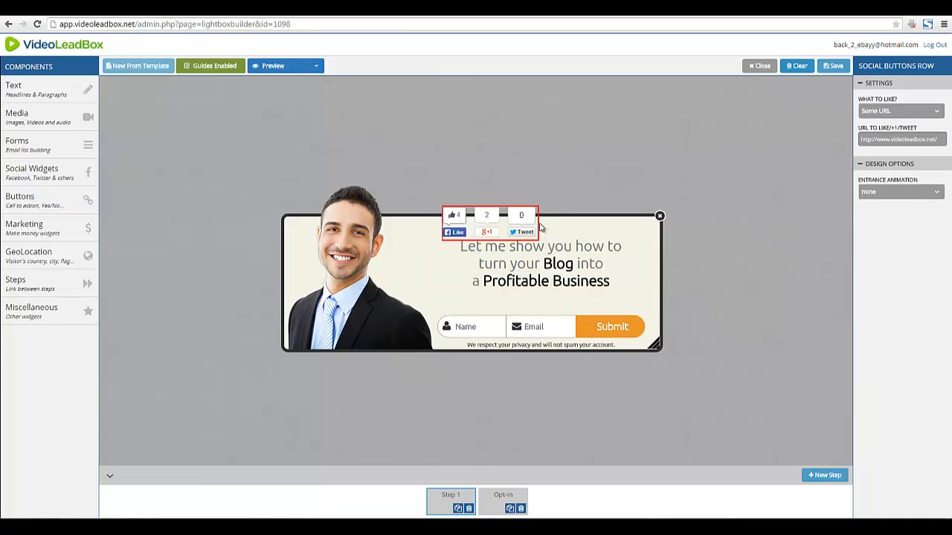
pyautogui.moveTo(537, 226); pyautogui.dragTo(496, 247)
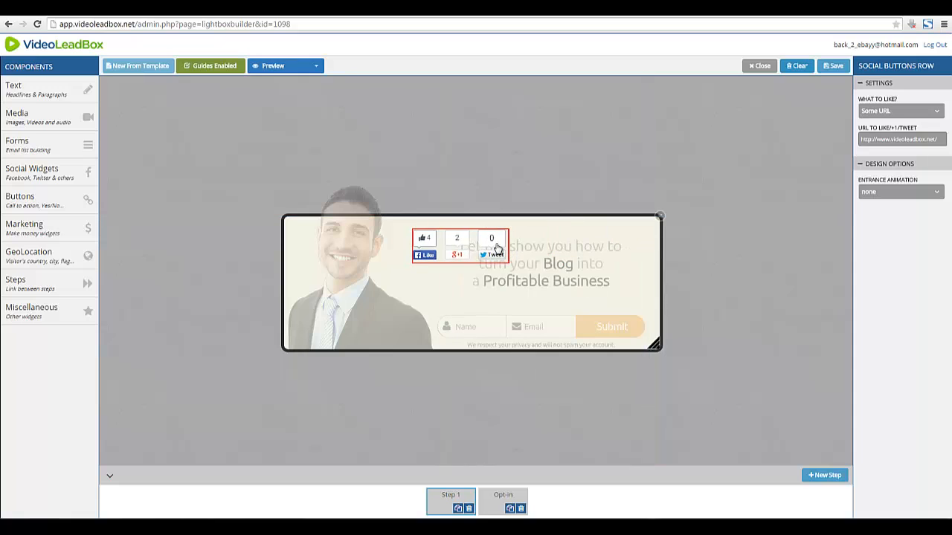
# Step: Delete the social buttons row from the leadbox
pyautogui.rightClick(497, 247)
pyautogui.click(526, 306)
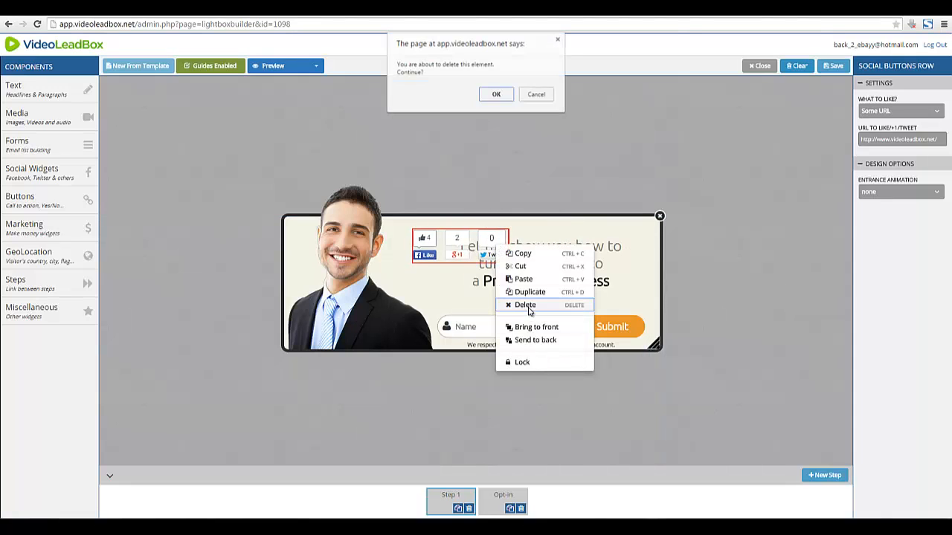
pyautogui.press('Delete')
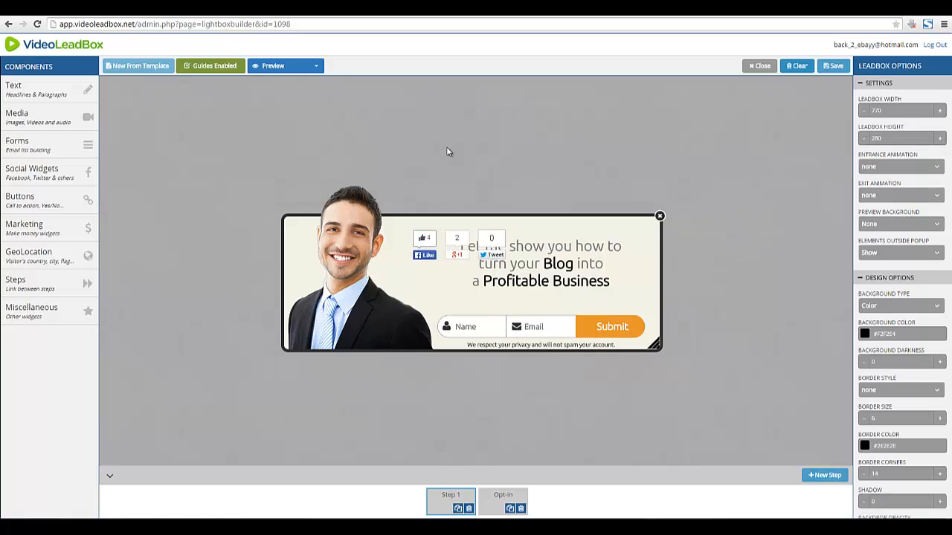
# Step: Add a Twitter Follow Button above the headline and position it near the leadbox's upper-right corner
pyautogui.click(53, 212)
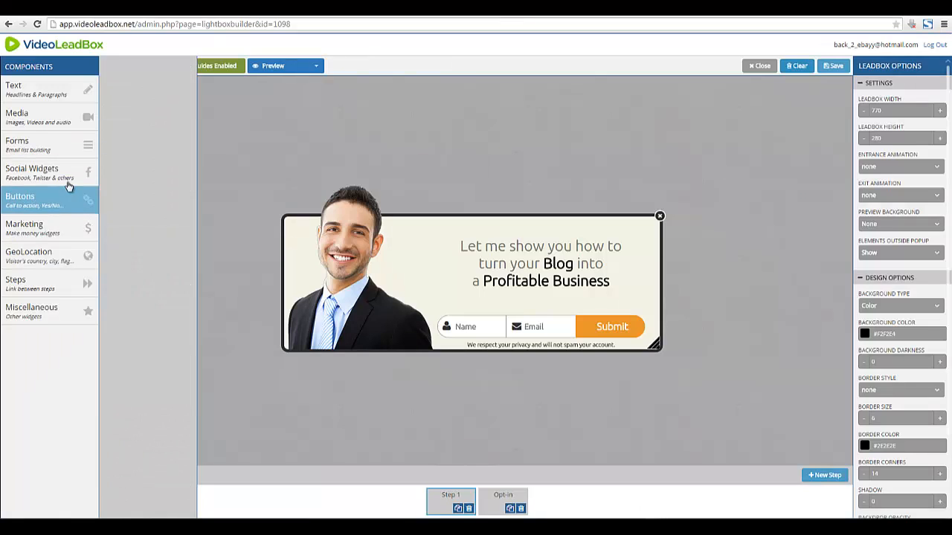
pyautogui.click(66, 176)
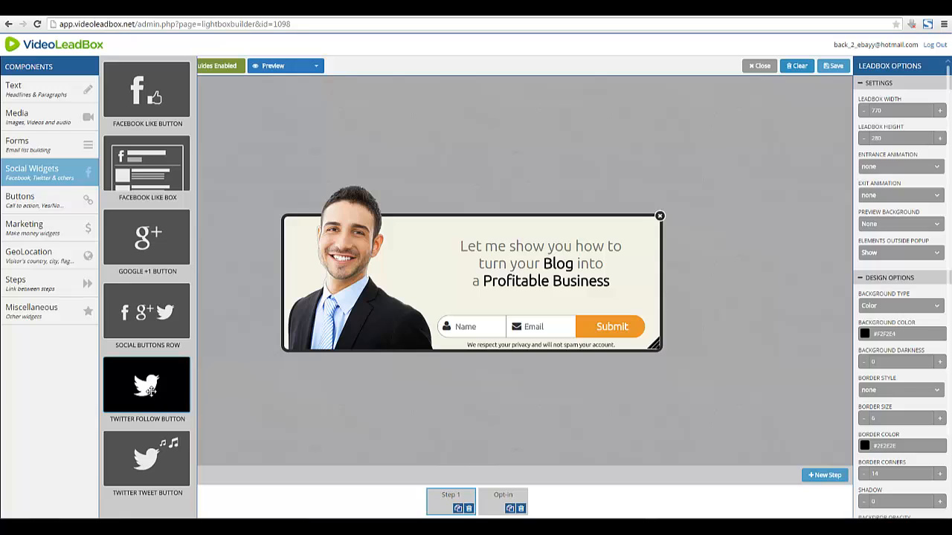
pyautogui.moveTo(153, 404); pyautogui.dragTo(599, 227)
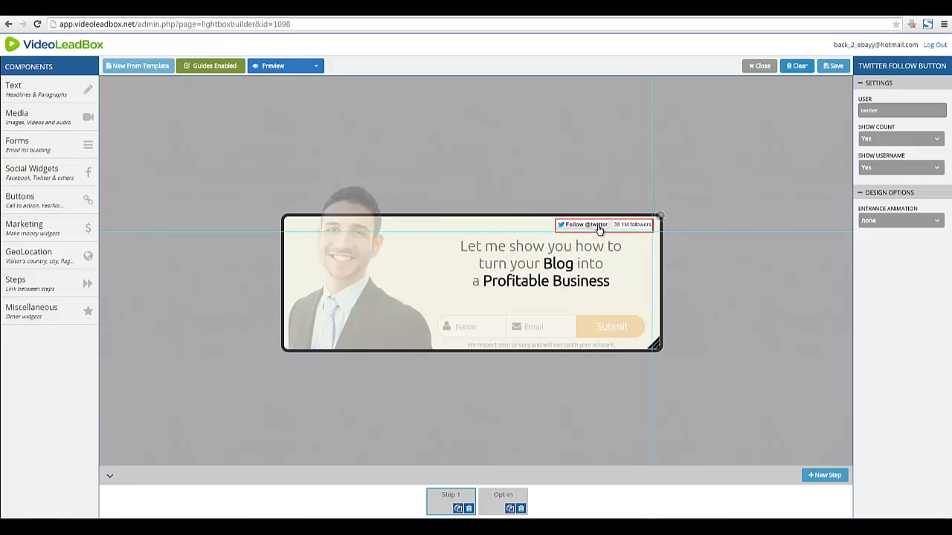
pyautogui.click(606, 184)
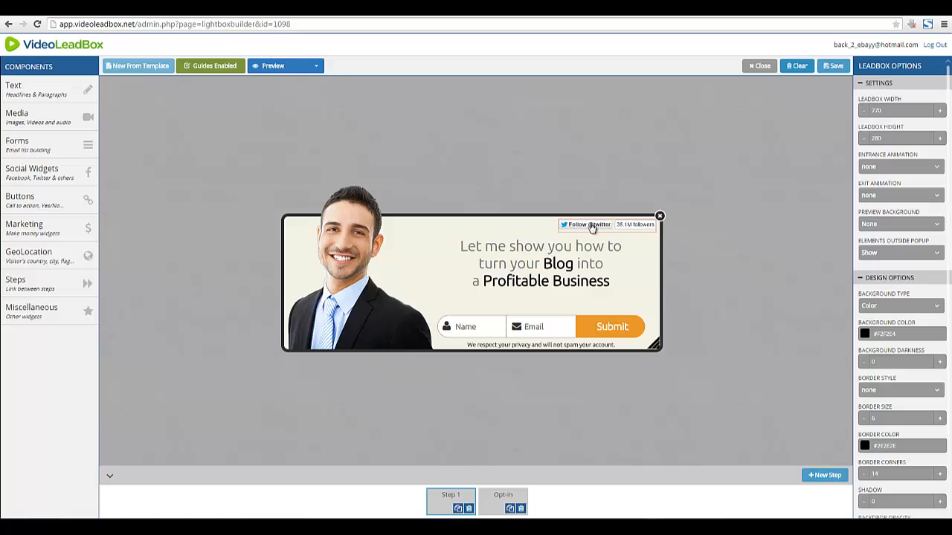
pyautogui.moveTo(591, 228); pyautogui.dragTo(571, 183)
# Step: Add a Google +1 Button to the leadbox and place it directly beside the Twitter Follow button, before its start
pyautogui.click(29, 310)
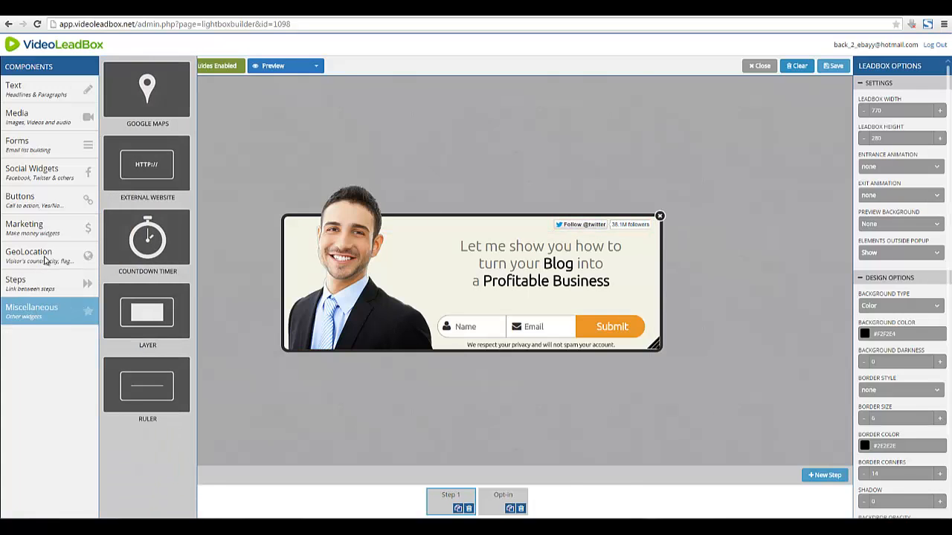
pyautogui.click(78, 206)
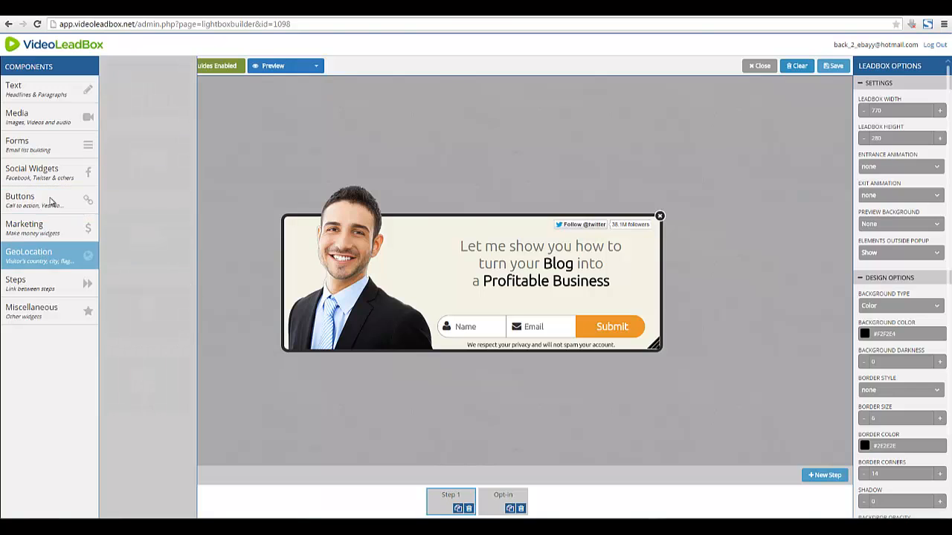
pyautogui.click(56, 175)
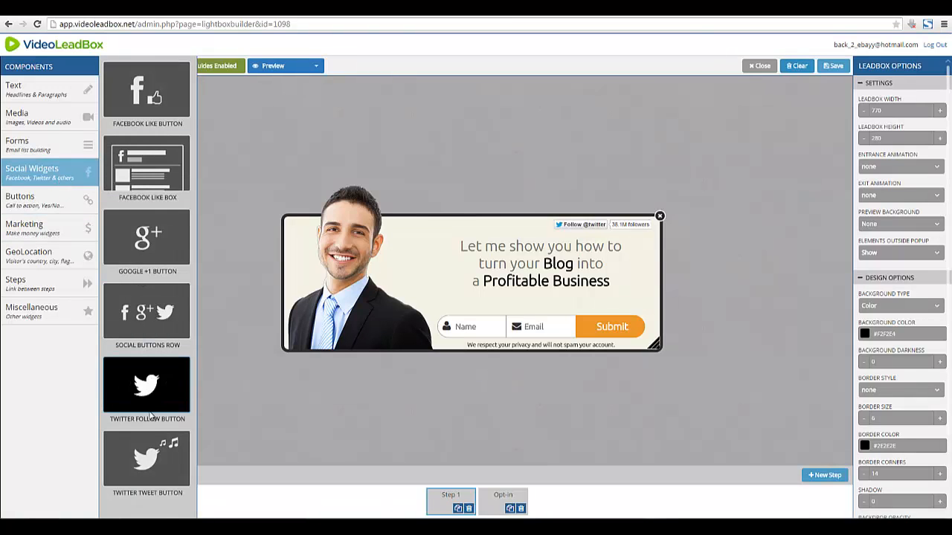
pyautogui.moveTo(153, 252); pyautogui.dragTo(413, 261)
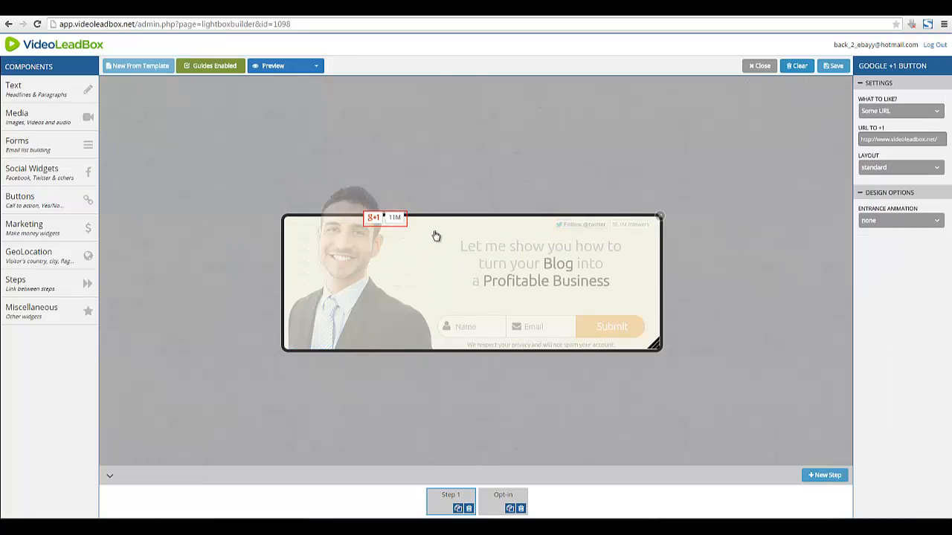
pyautogui.moveTo(378, 220); pyautogui.dragTo(516, 233)
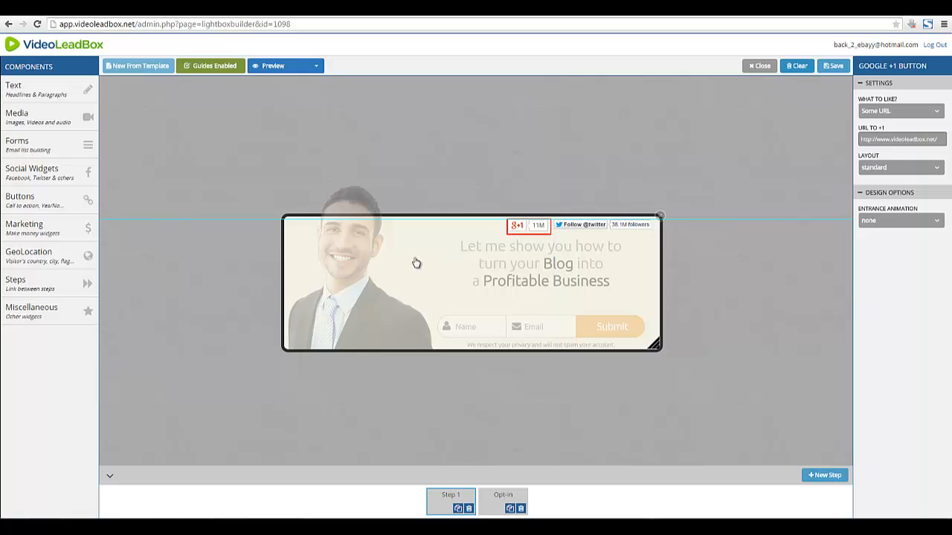
# Step: Add a Facebook Like Button to the leadbox and move it next to the Google +1 button
pyautogui.click(63, 173)
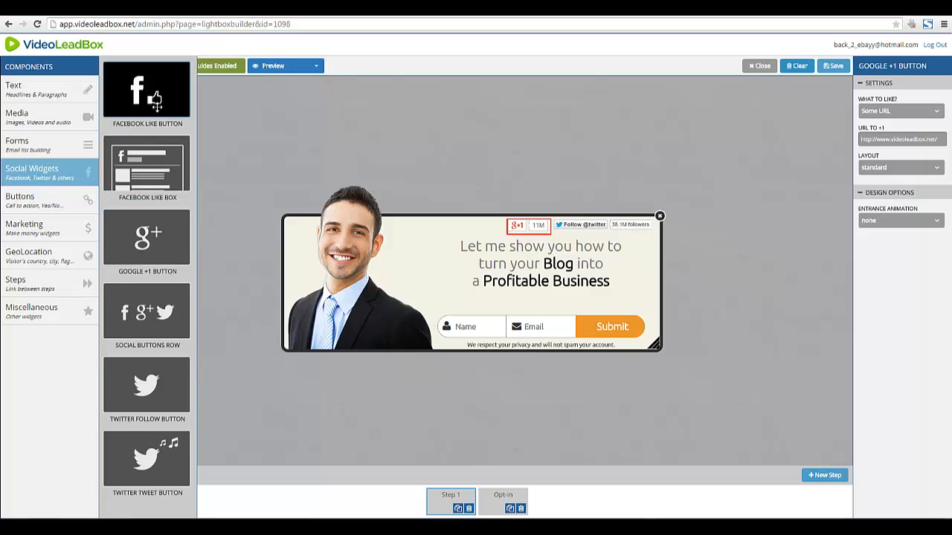
pyautogui.moveTo(158, 108); pyautogui.dragTo(440, 261)
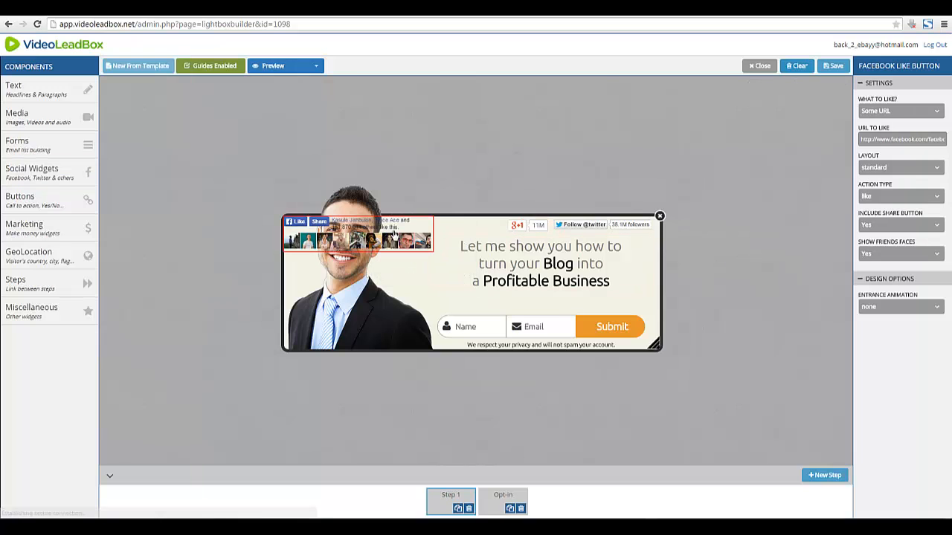
pyautogui.moveTo(399, 231); pyautogui.dragTo(468, 233)
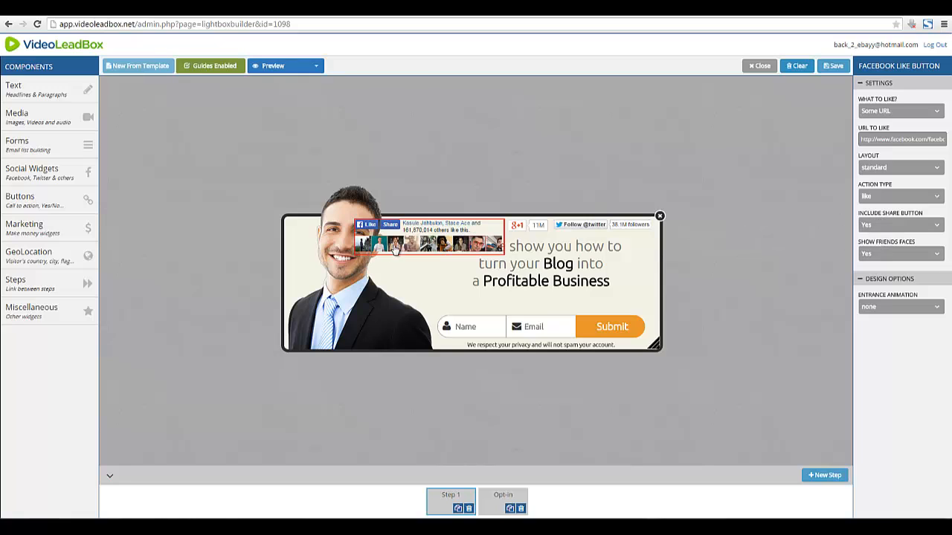
# Step: Set the Facebook Like Button to hide friends' faces and use the button layout
pyautogui.click(865, 260)
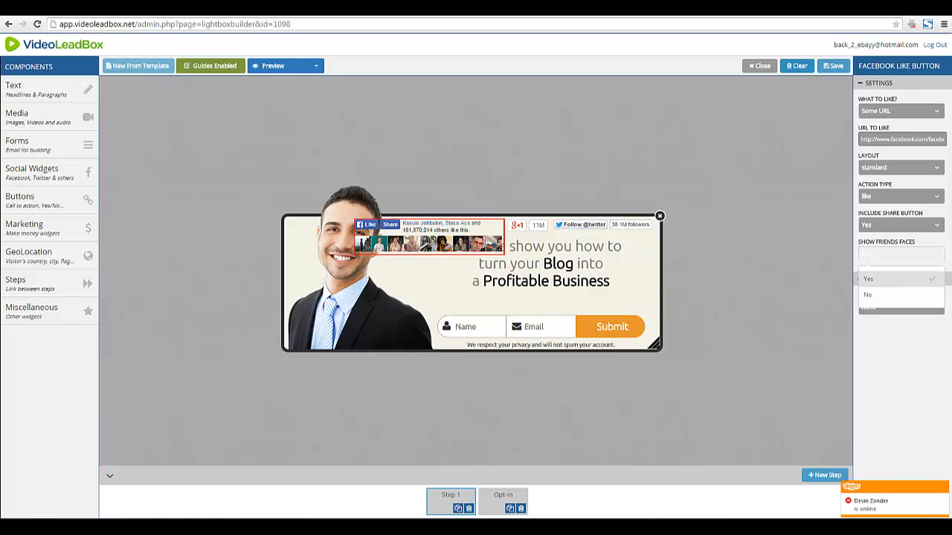
pyautogui.click(868, 298)
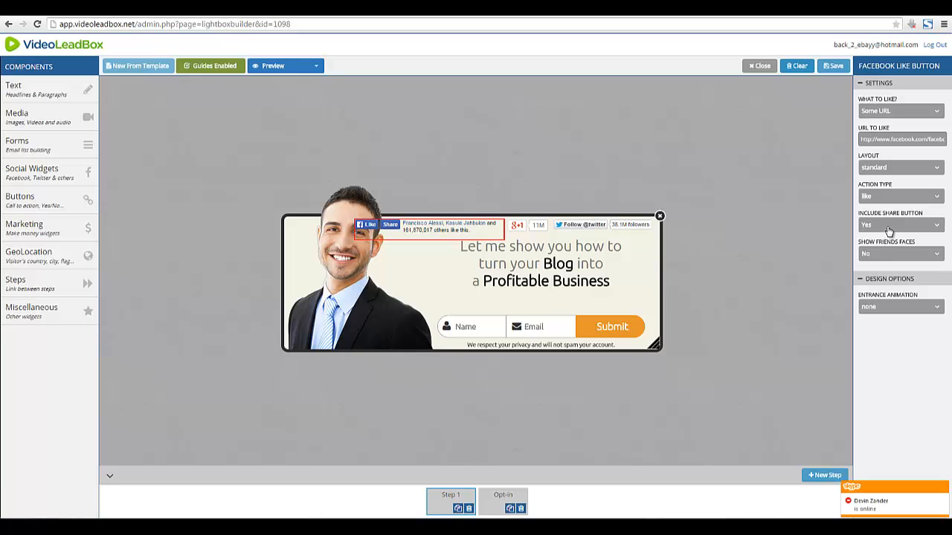
pyautogui.click(888, 171)
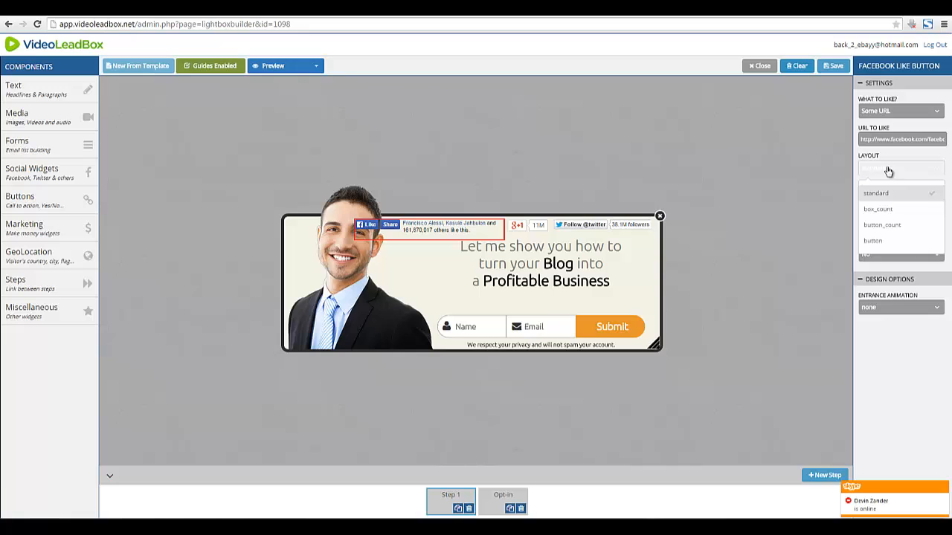
pyautogui.click(881, 241)
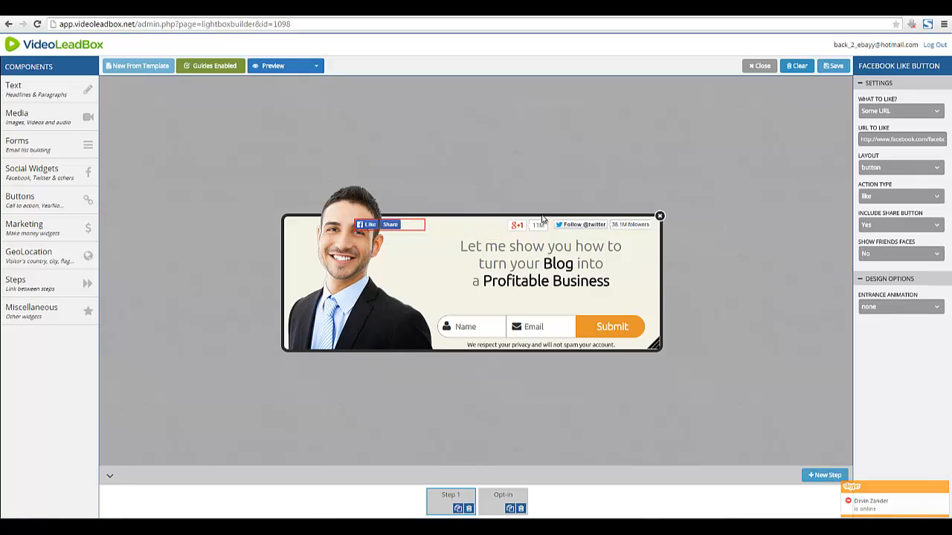
pyautogui.click(898, 170)
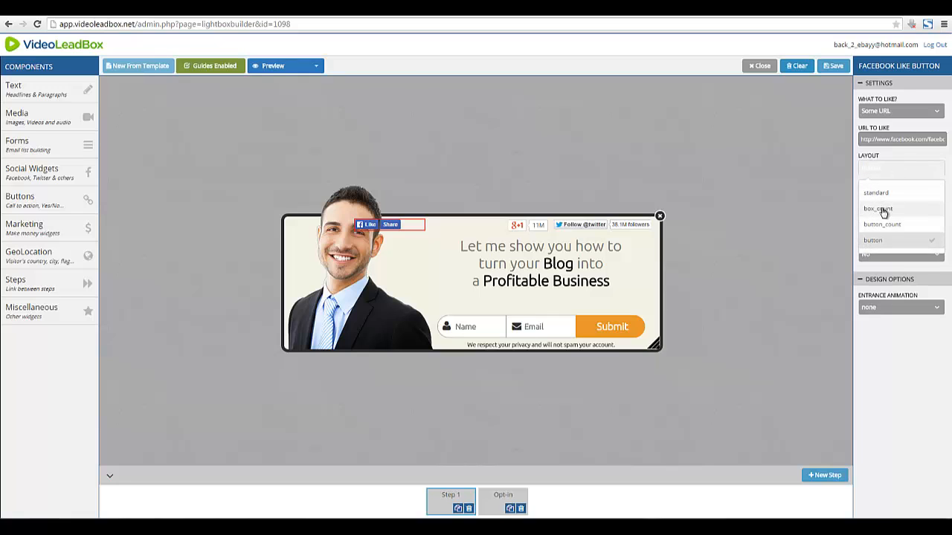
pyautogui.click(779, 176)
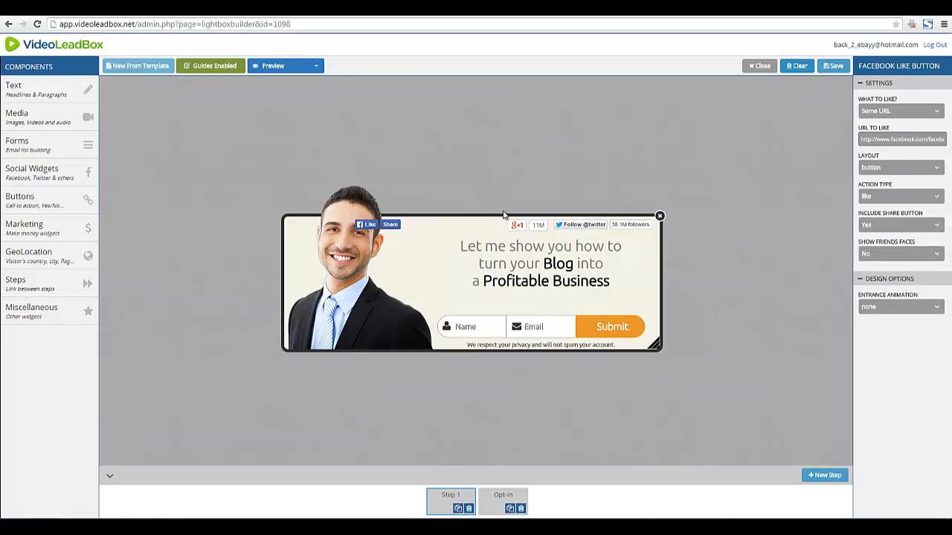
# Step: Space the Facebook Like and Google +1 buttons evenly in one row with the Twitter Follow button above the headline
pyautogui.moveTo(396, 229); pyautogui.dragTo(465, 229)
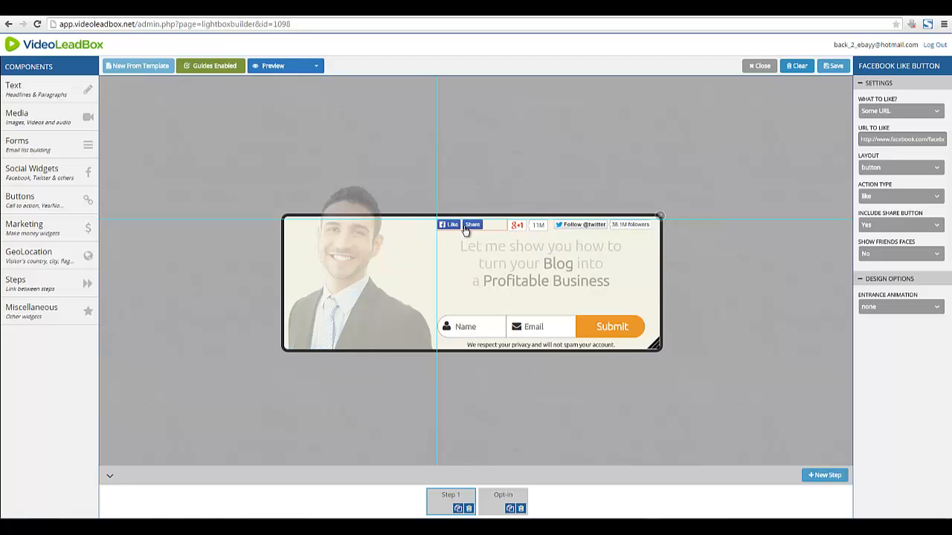
pyautogui.click(591, 174)
pyautogui.moveTo(527, 227); pyautogui.dragTo(513, 228)
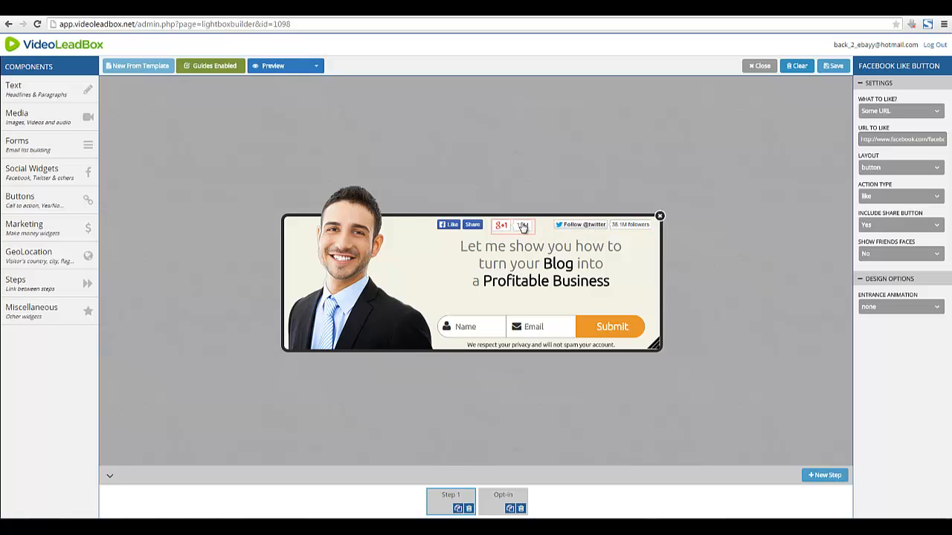
pyautogui.moveTo(523, 229); pyautogui.dragTo(529, 229)
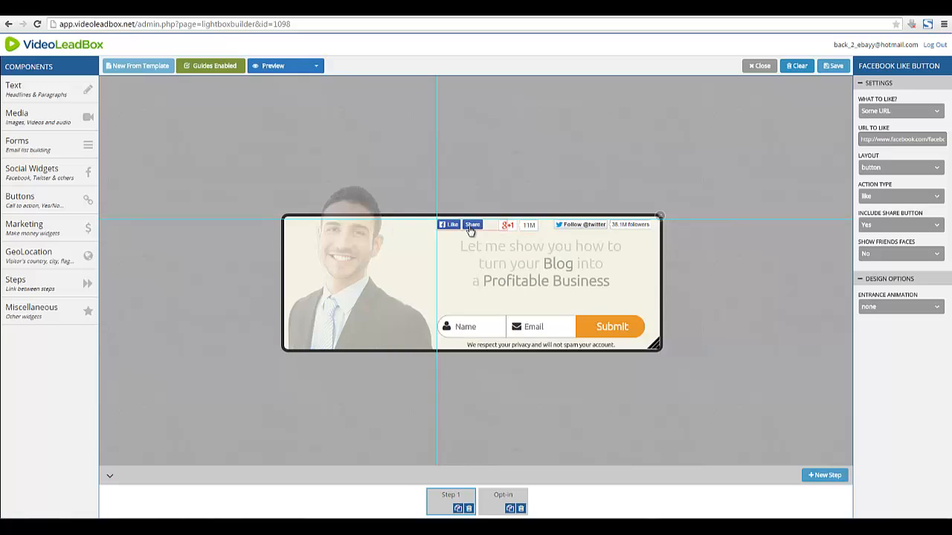
pyautogui.moveTo(468, 231); pyautogui.dragTo(471, 229)
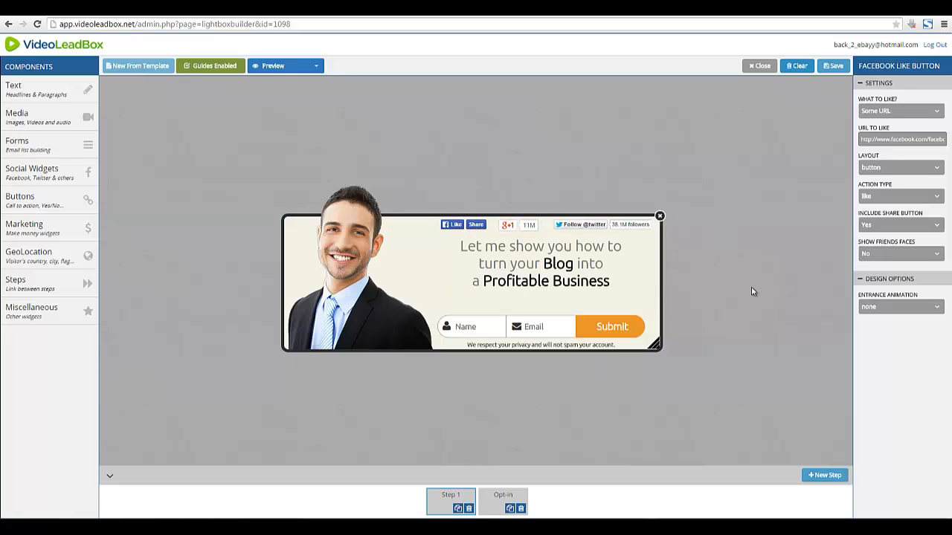
pyautogui.moveTo(524, 225); pyautogui.dragTo(528, 225)
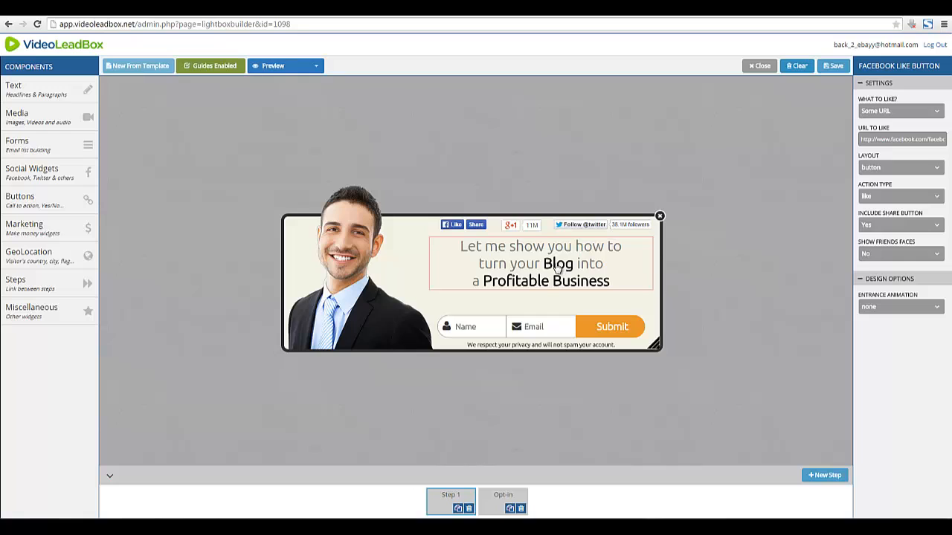
# Step: Move the headline slightly lower beneath the social buttons, and keep the current Windows color scheme with the ask-again option
pyautogui.moveTo(556, 267); pyautogui.dragTo(578, 274)
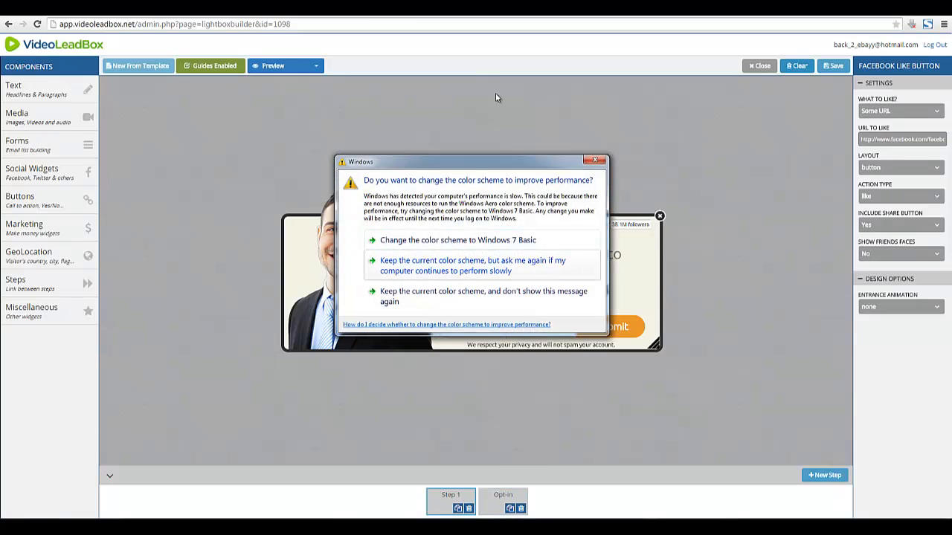
pyautogui.click(461, 265)
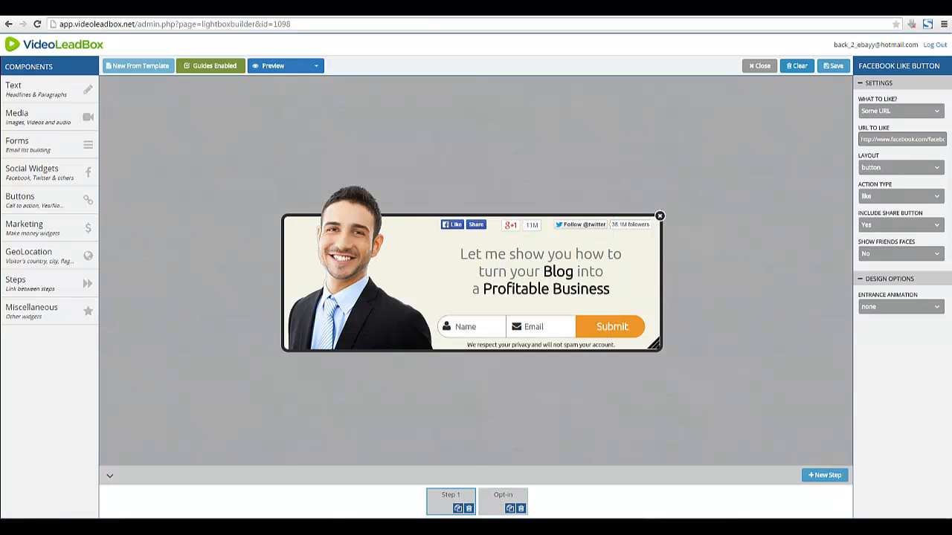
# Step: Compare Step 1 with the Opt-in step and delete the Opt-in step from the leadbox
pyautogui.click(501, 504)
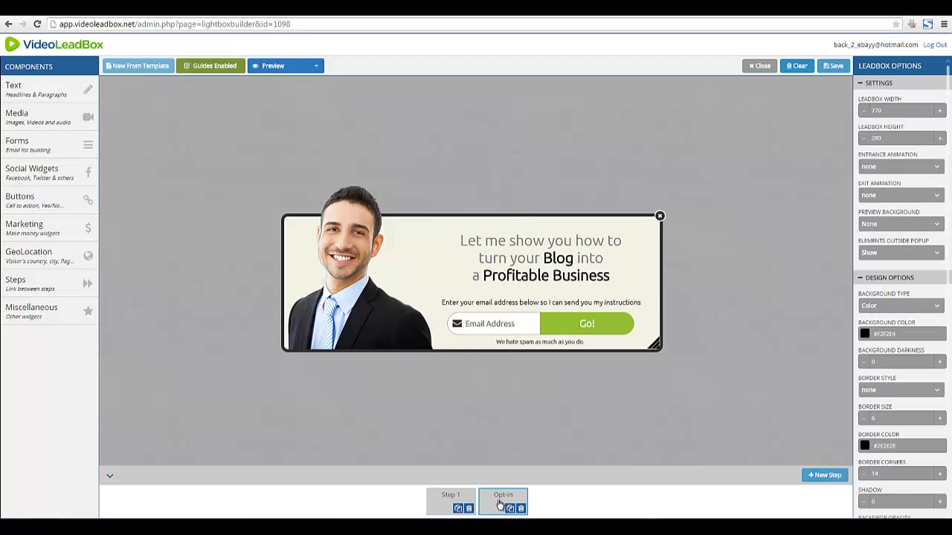
pyautogui.click(448, 505)
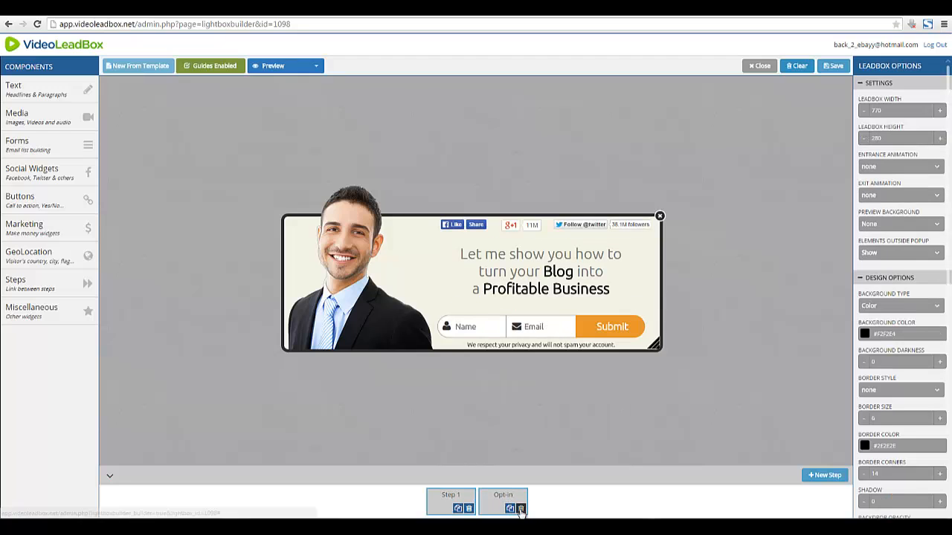
pyautogui.click(495, 507)
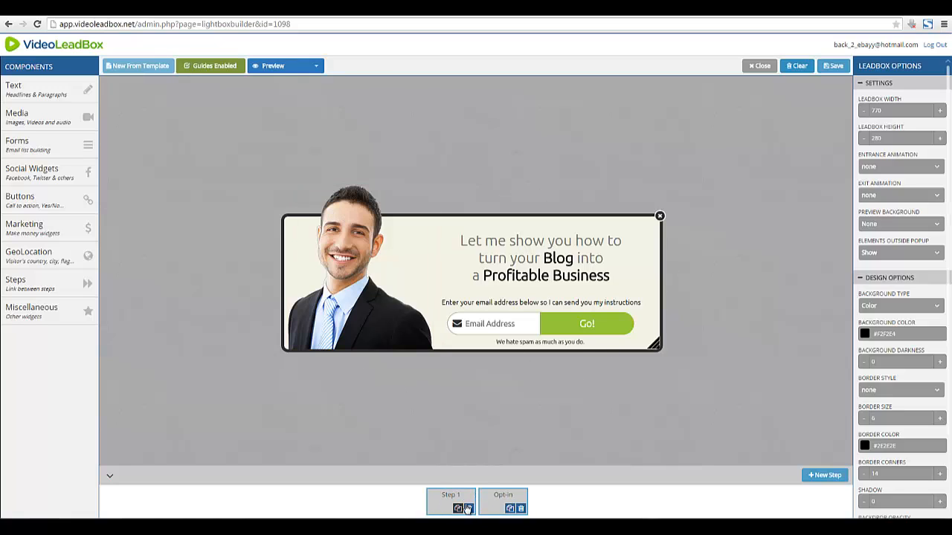
pyautogui.click(445, 506)
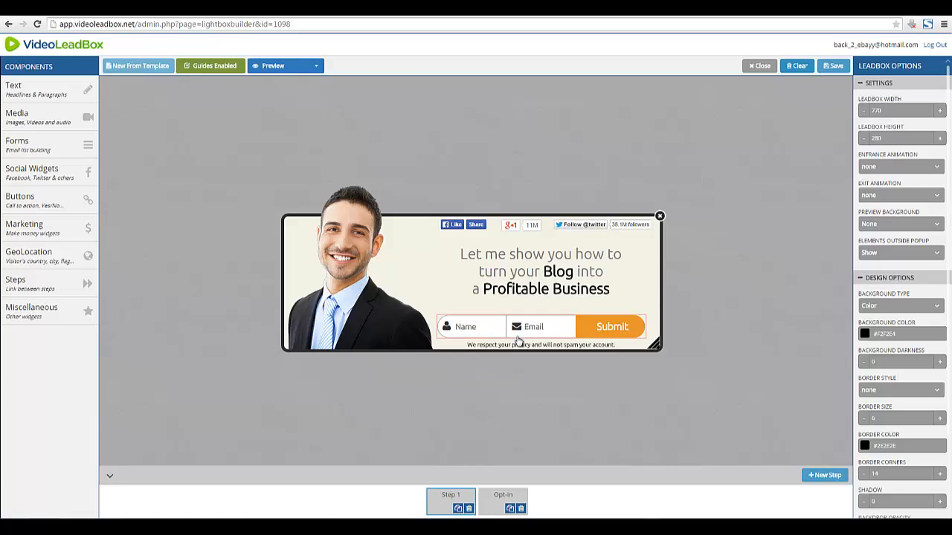
pyautogui.click(502, 498)
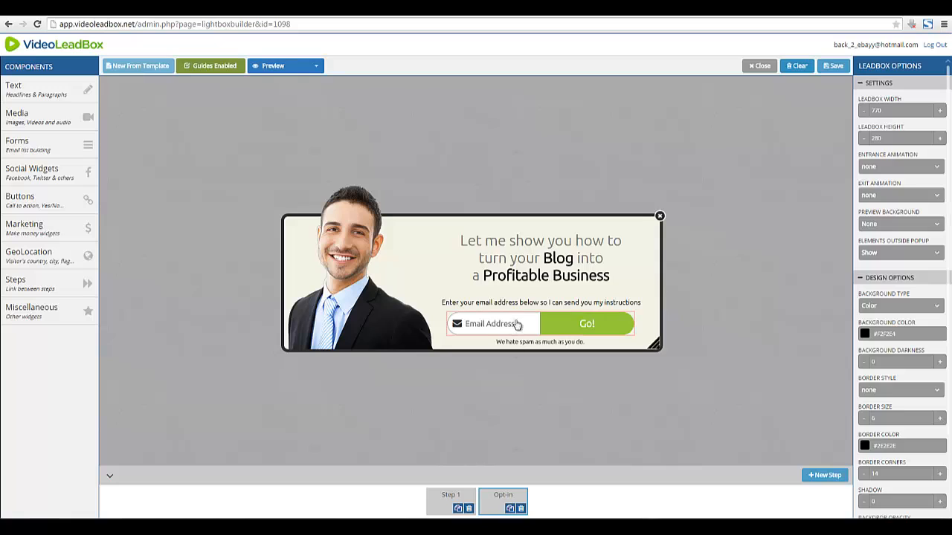
pyautogui.click(520, 508)
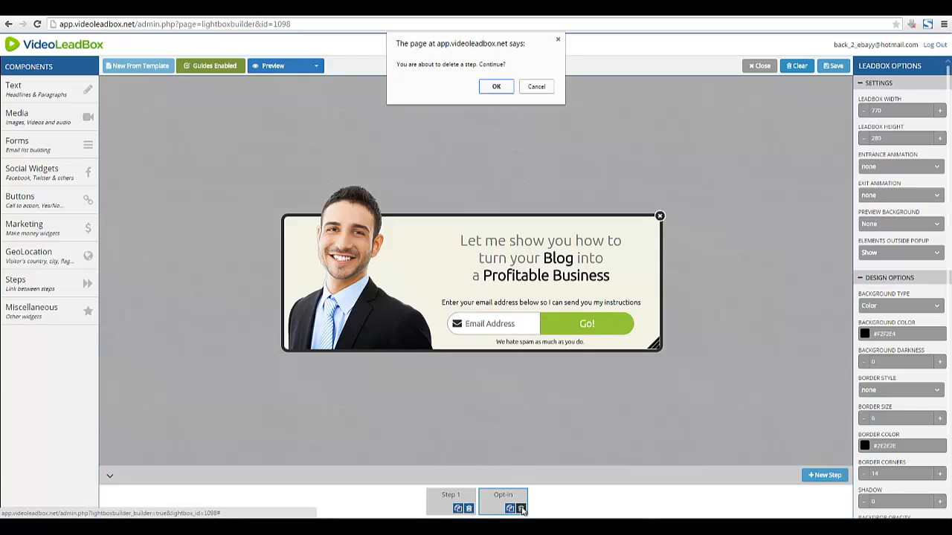
pyautogui.click(496, 87)
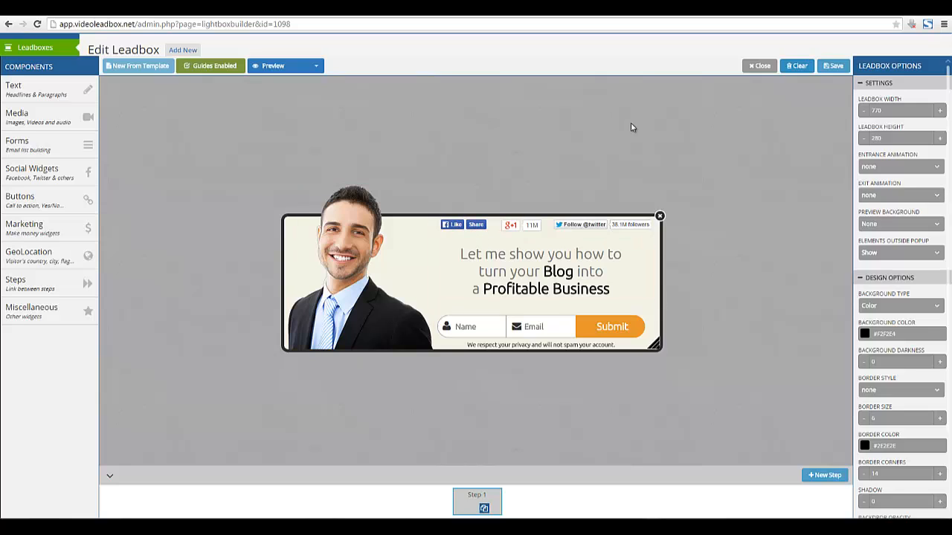
# Step: Save the leadbox design, close the builder and save the Opt-in #1 leadbox
pyautogui.click(830, 71)
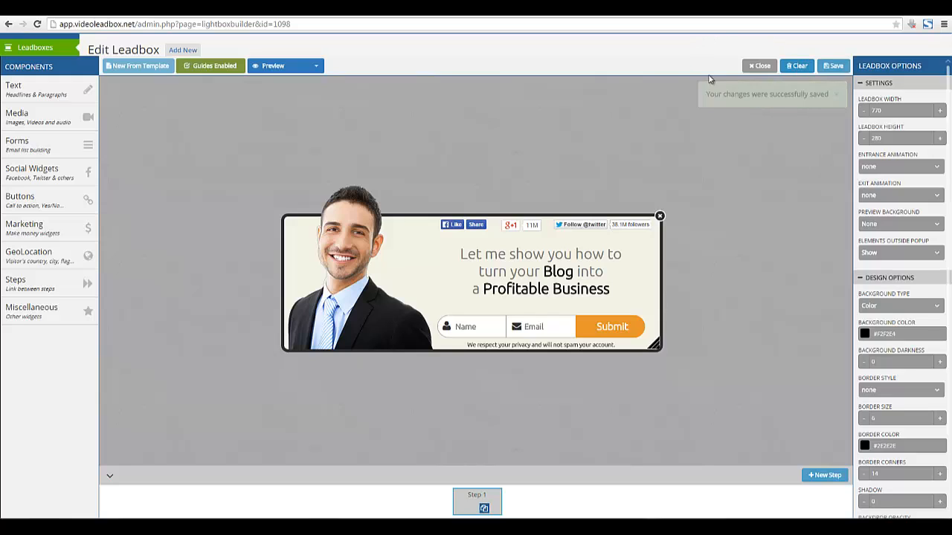
pyautogui.click(760, 66)
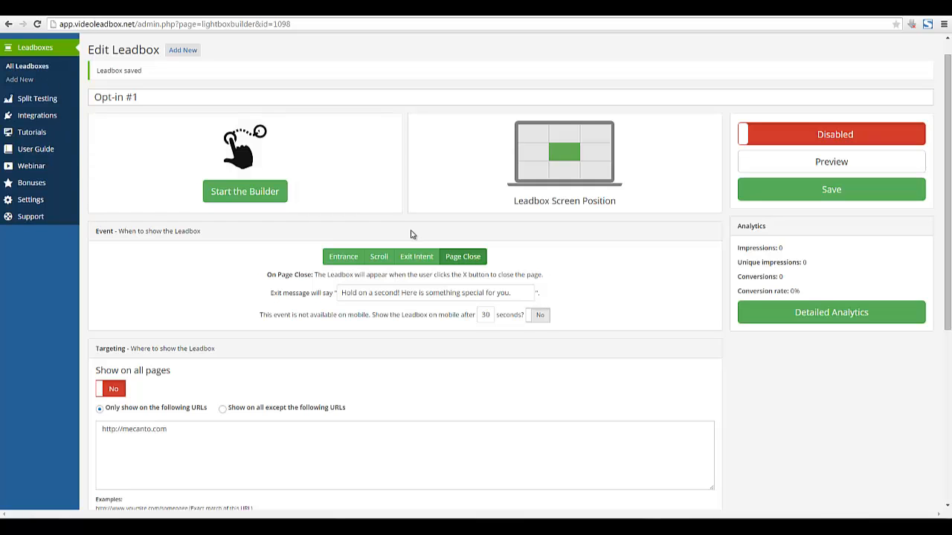
pyautogui.click(770, 194)
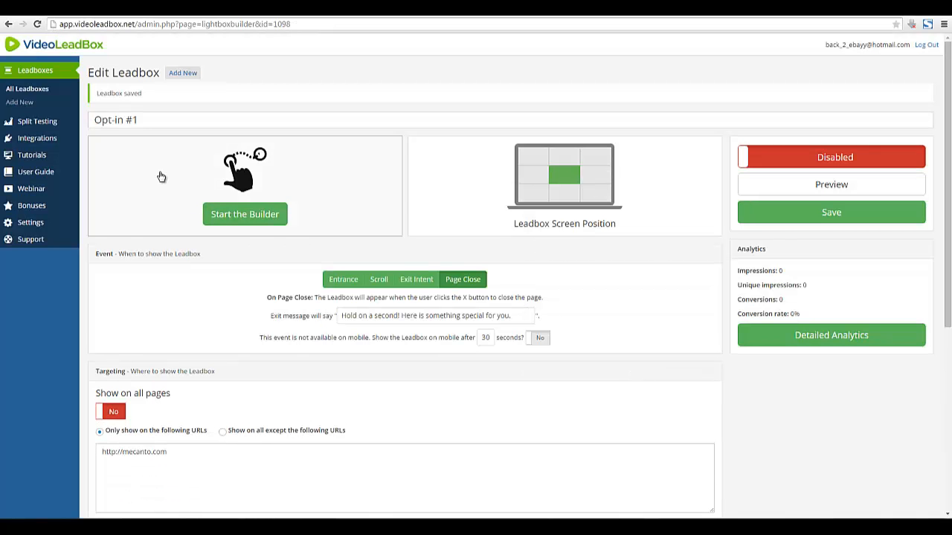
# Step: Open the analytics of the Test #1 leadbox and examine its impressions chart, visitor geolocation, top countries and page details
pyautogui.click(40, 88)
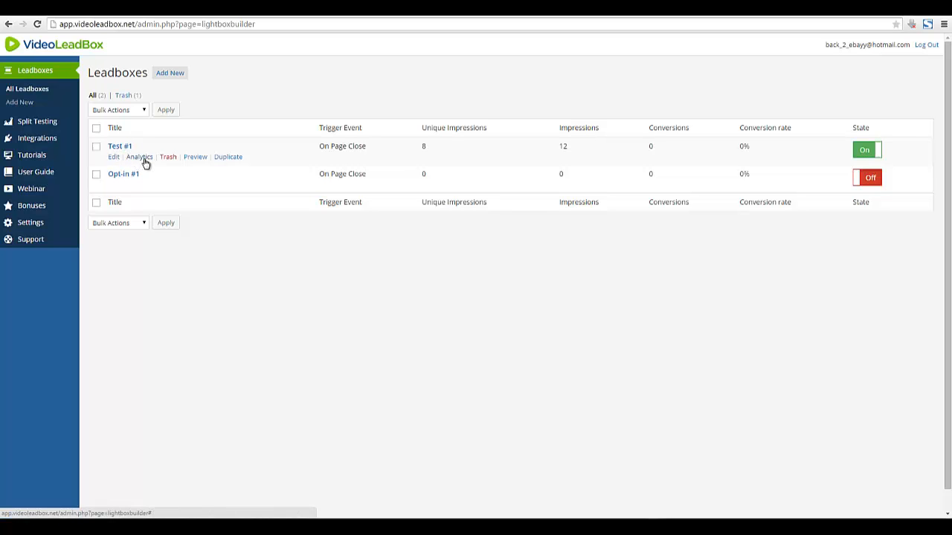
pyautogui.click(140, 157)
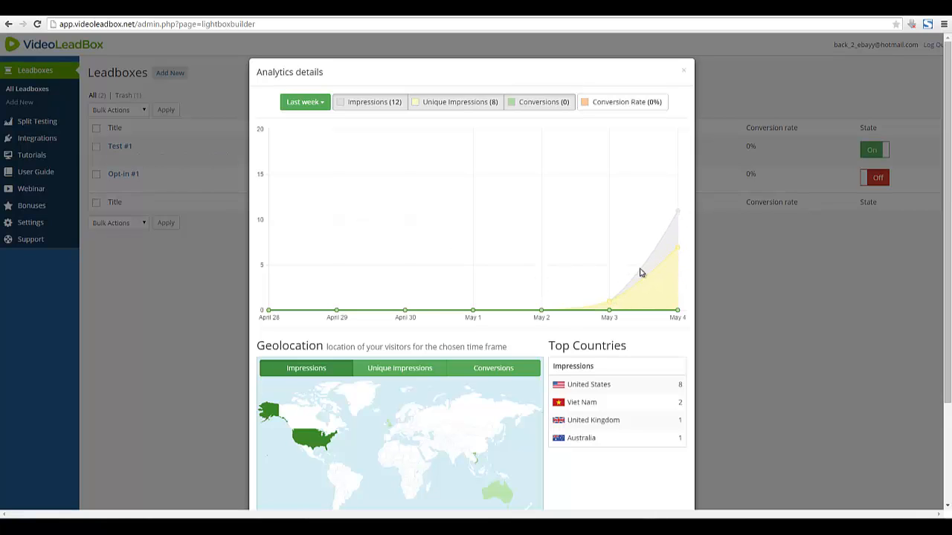
pyautogui.scroll(-1, 526, 241)
pyautogui.scroll(1, 525, 240)
pyautogui.scroll(-1, 400, 198)
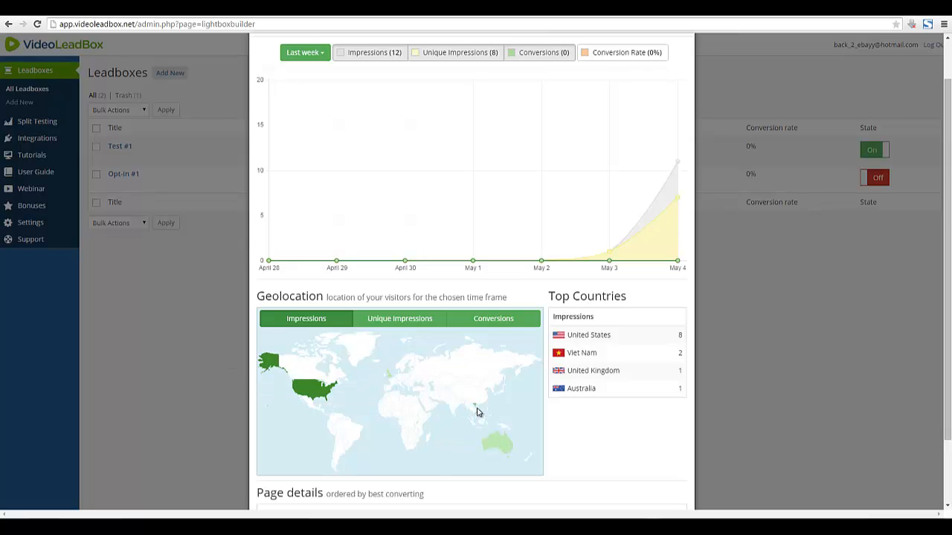
pyautogui.moveTo(475, 411)
pyautogui.scroll(-2, 587, 370)
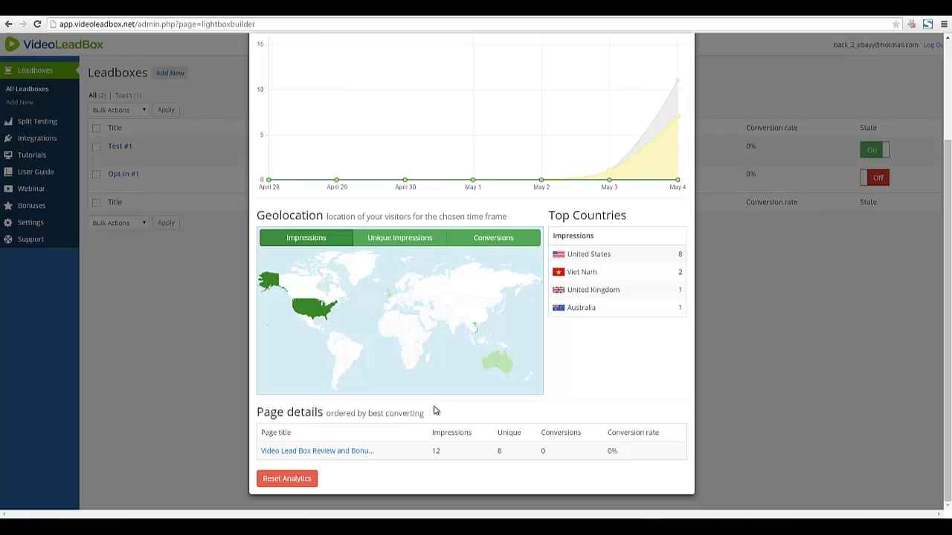
# Step: Look back over the Test #1 page details, geolocation and impressions chart, and close the analytics details
pyautogui.scroll(1, 431, 422)
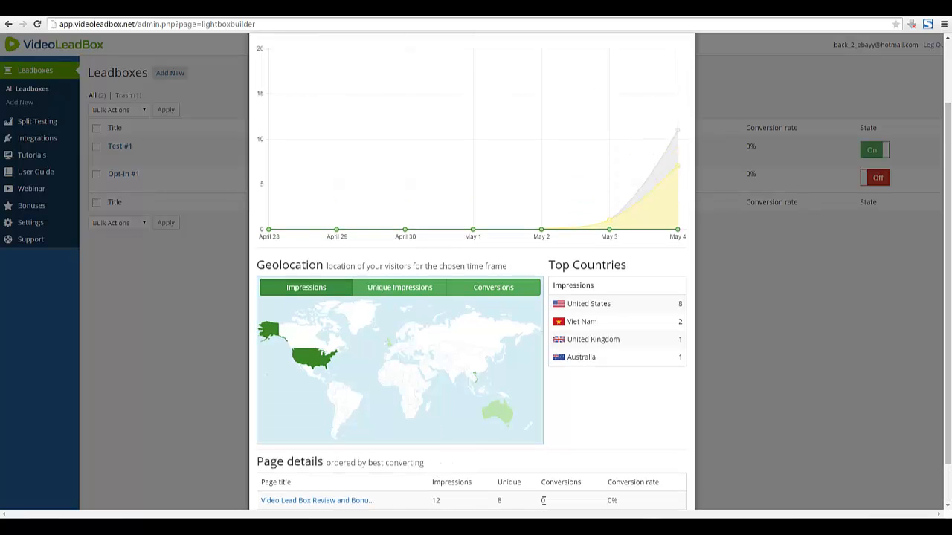
pyautogui.scroll(1, 476, 477)
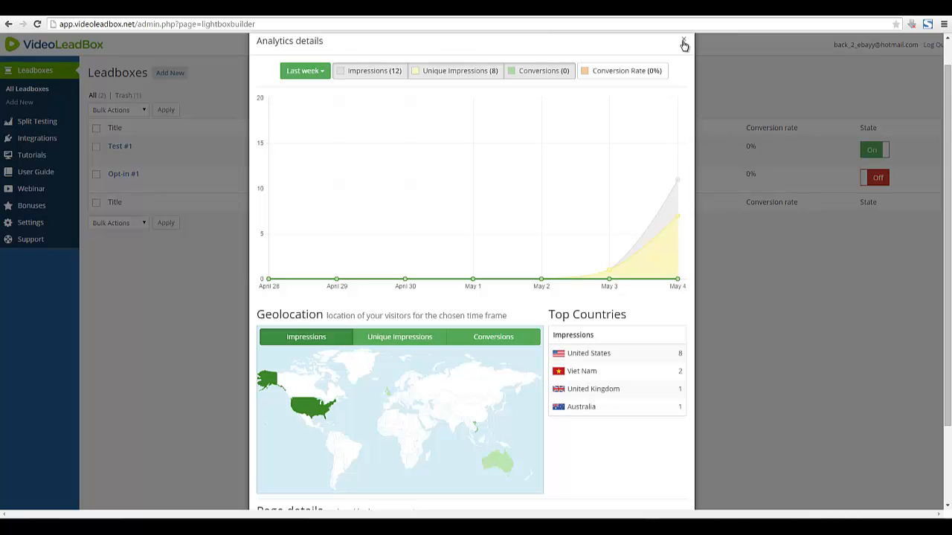
pyautogui.click(684, 42)
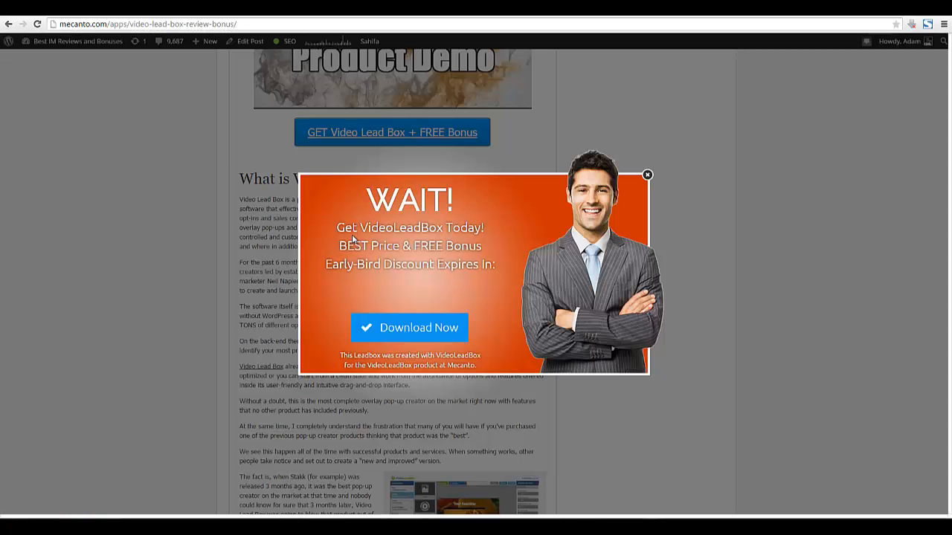
# Step: Reload the Video Lead Box review page on mecanto.com, trigger the page-close leadbox by trying to leave, and choose to stay on the page
pyautogui.click(296, 20)
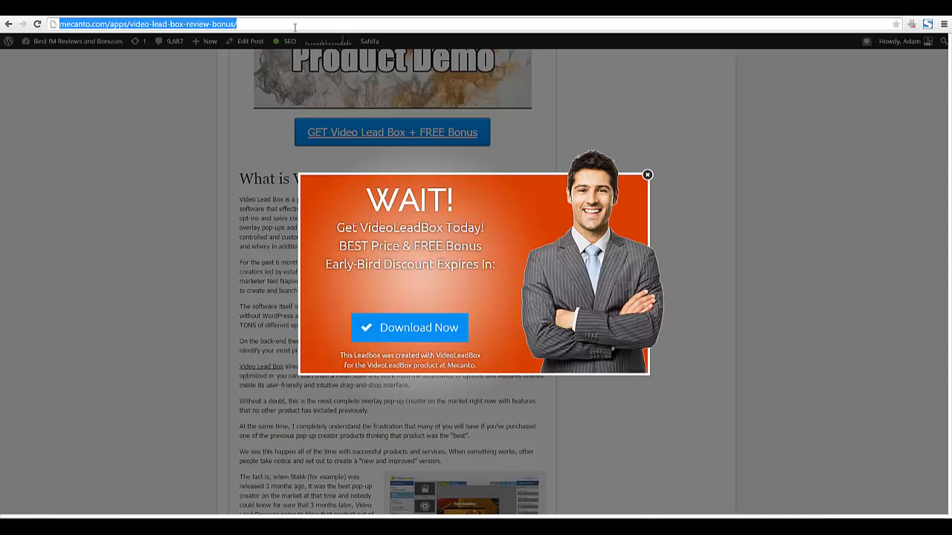
pyautogui.press('Return')
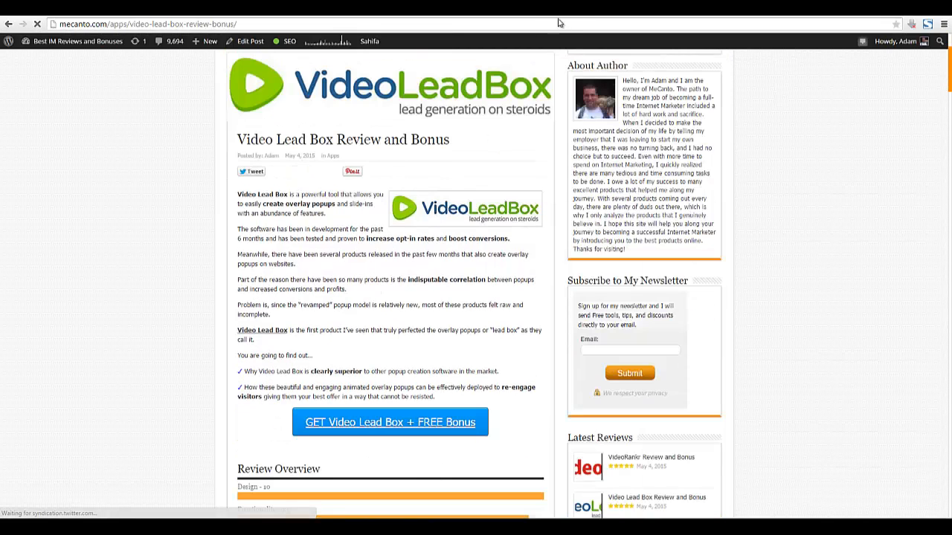
pyautogui.click(556, 8)
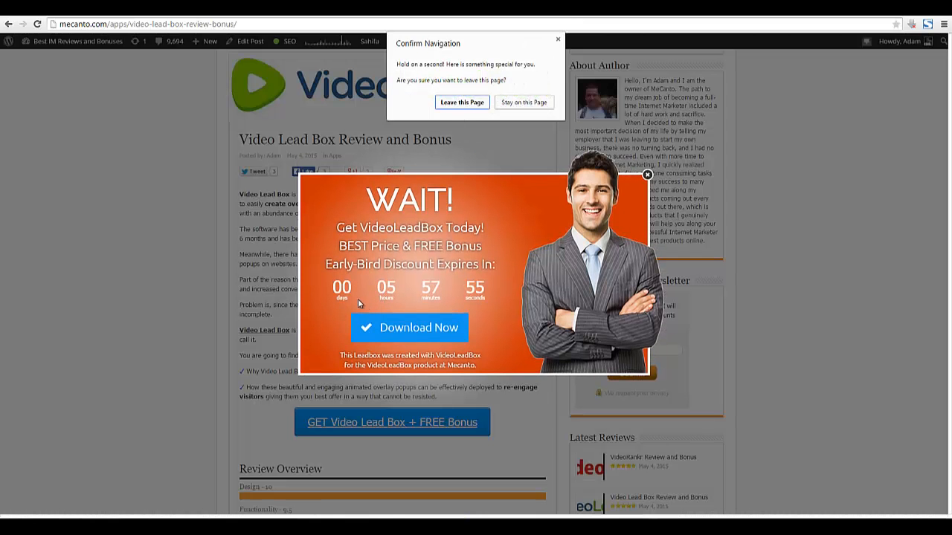
pyautogui.click(513, 103)
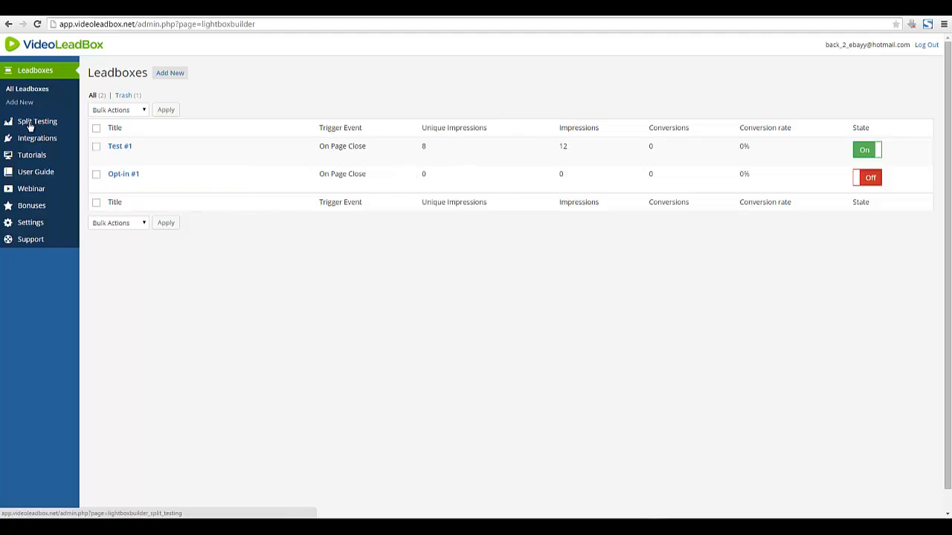
# Step: Switch the Opt-in #1 leadbox on and open the VideoLeadBox integrations page
pyautogui.click(867, 178)
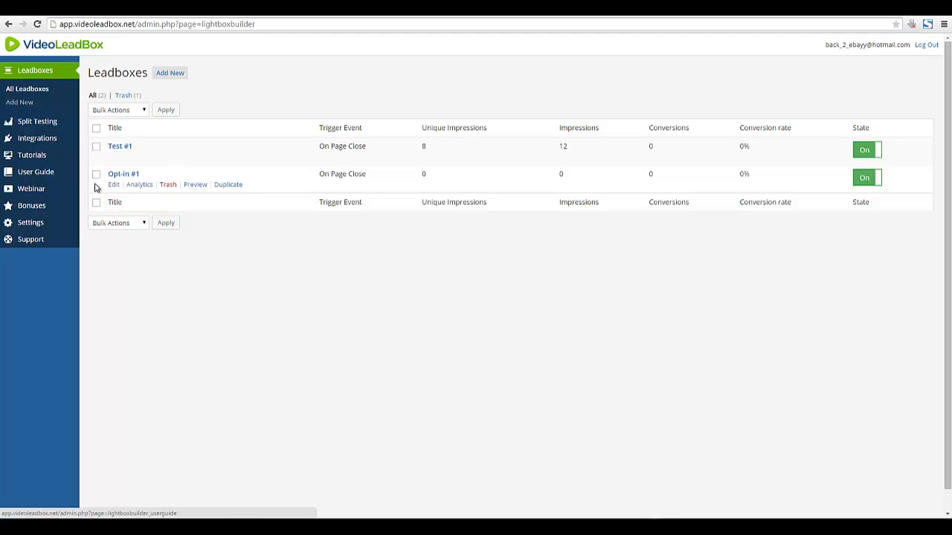
pyautogui.click(54, 142)
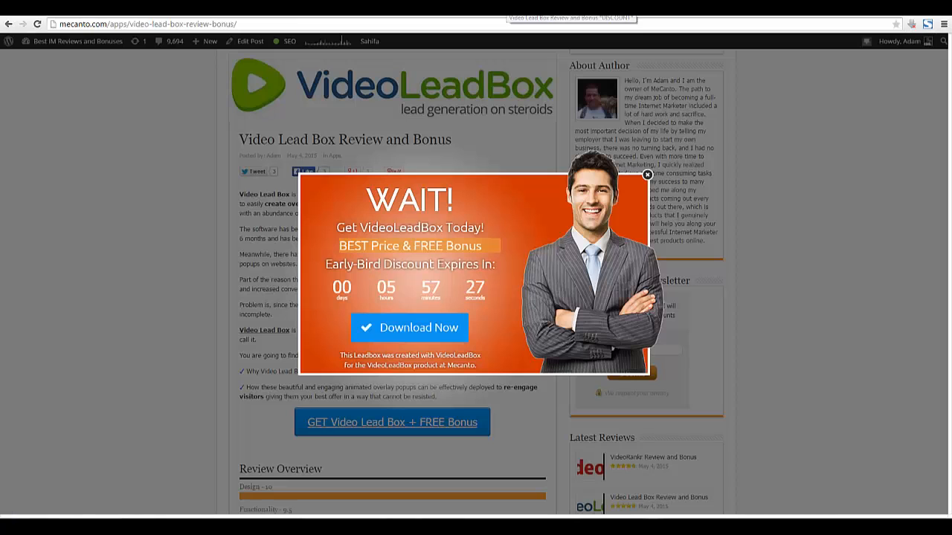
# Step: Go to the WordPress admin at mecanto.com/wp-admin and open the Video Lead Box integration settings
pyautogui.click(497, 15)
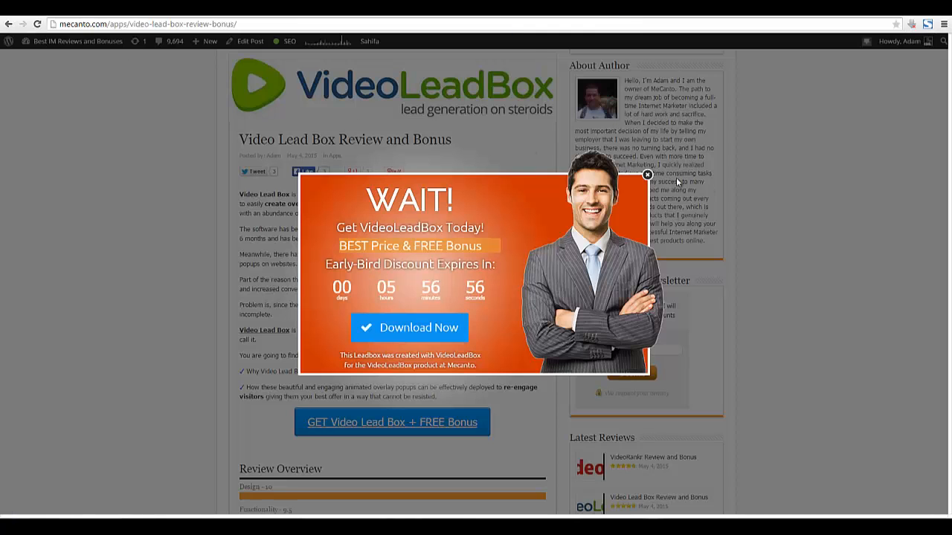
pyautogui.moveTo(109, 25); pyautogui.dragTo(314, 34)
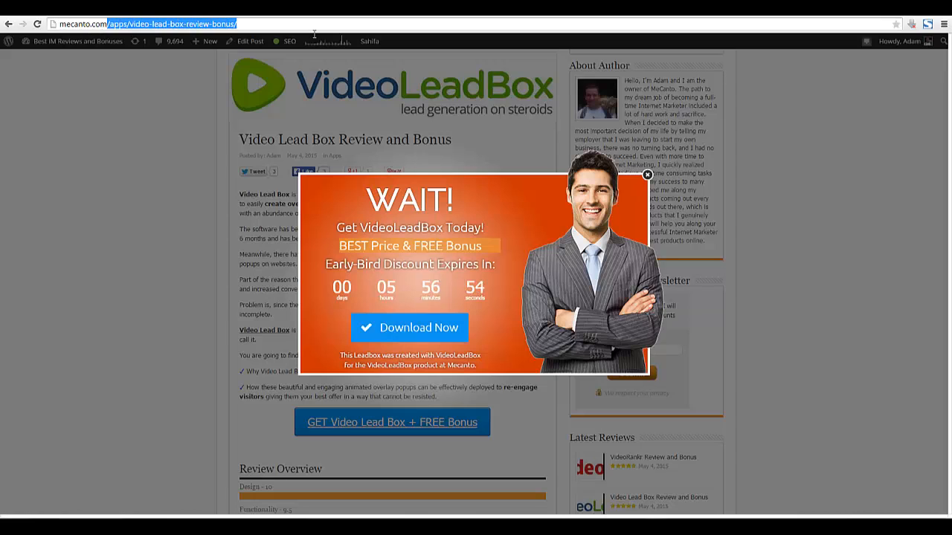
pyautogui.write('/wp-admin')
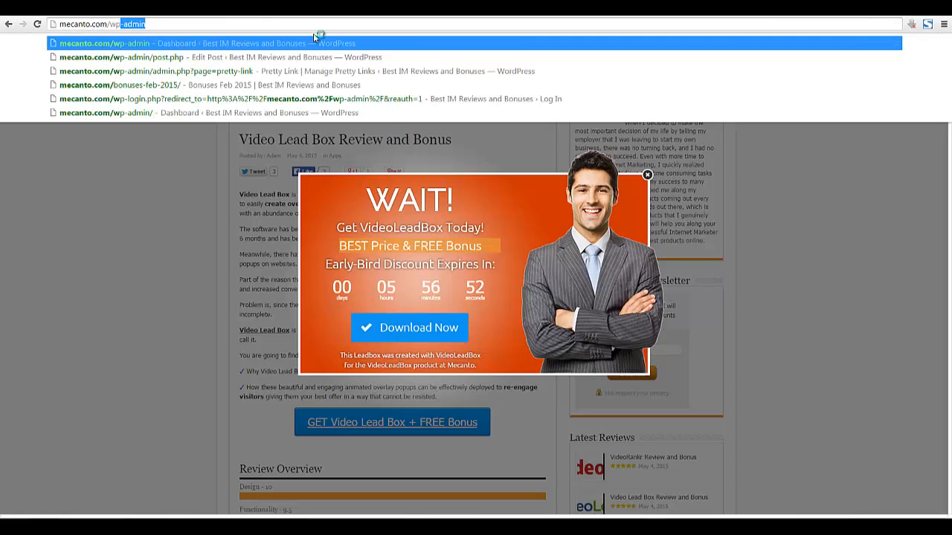
pyautogui.press('Return')
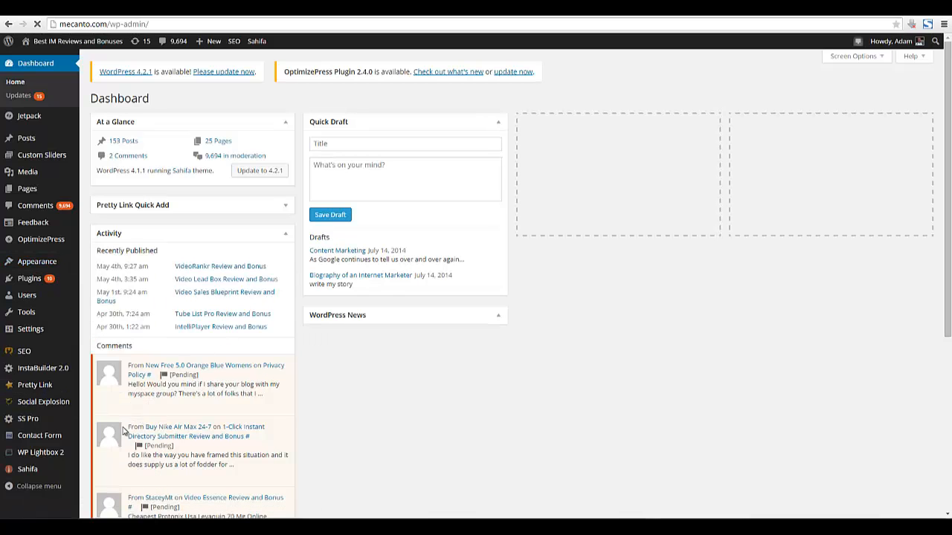
pyautogui.moveTo(54, 335)
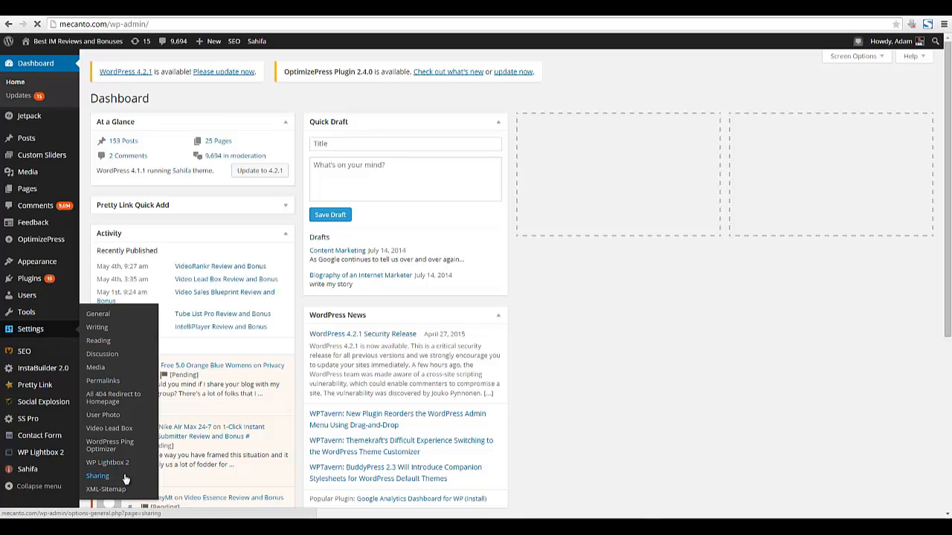
pyautogui.click(113, 436)
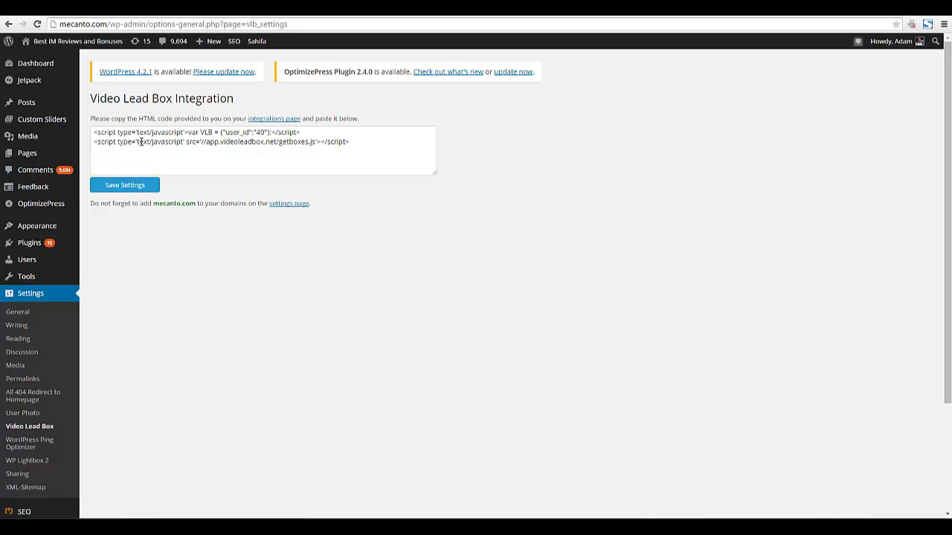
# Step: Examine the pasted integration script and the reminder about adding the site to the allowed domains
pyautogui.moveTo(128, 140); pyautogui.dragTo(357, 141)
pyautogui.click(358, 141)
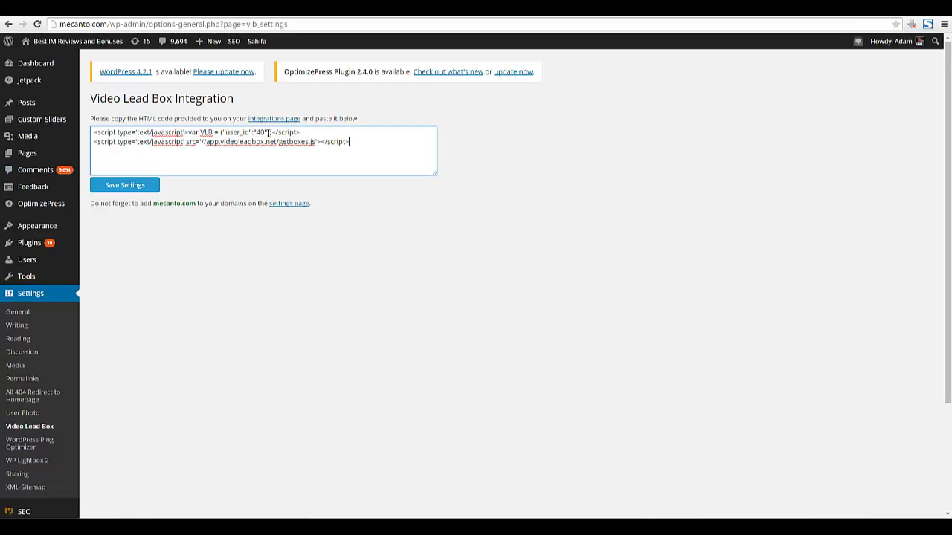
pyautogui.moveTo(93, 203); pyautogui.dragTo(215, 203)
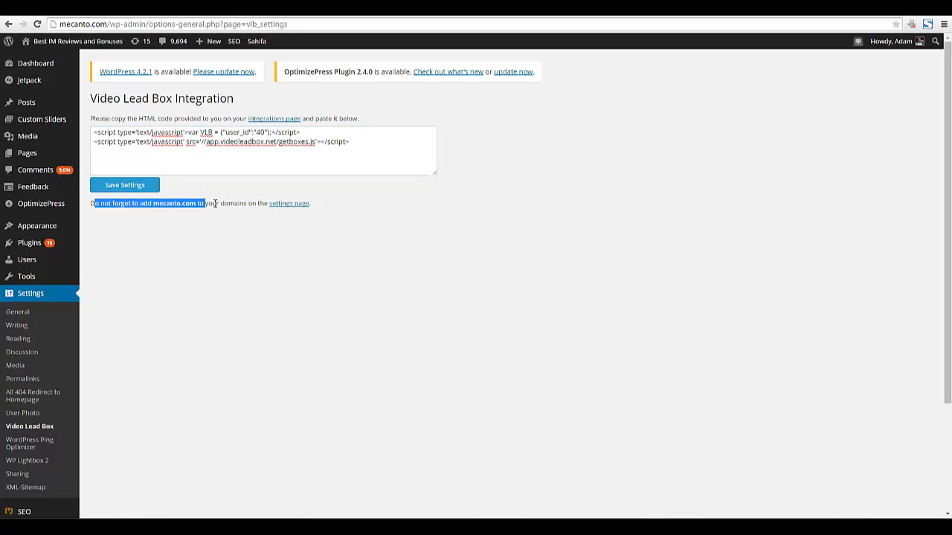
pyautogui.click(162, 206)
pyautogui.moveTo(135, 206); pyautogui.dragTo(217, 204)
pyautogui.click(217, 204)
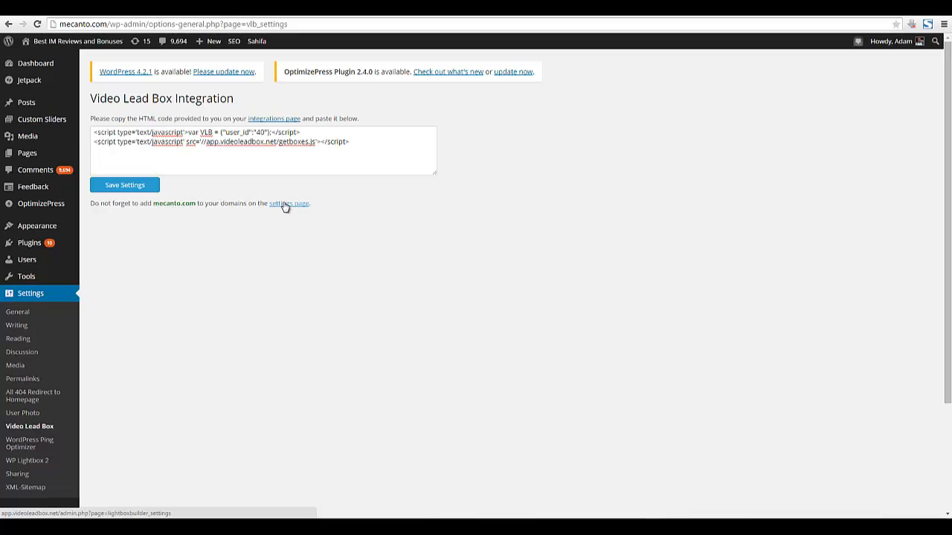
# Step: Follow the link to the VideoLeadBox settings page and examine the mecanto.com entry under Allowed domains
pyautogui.click(286, 205)
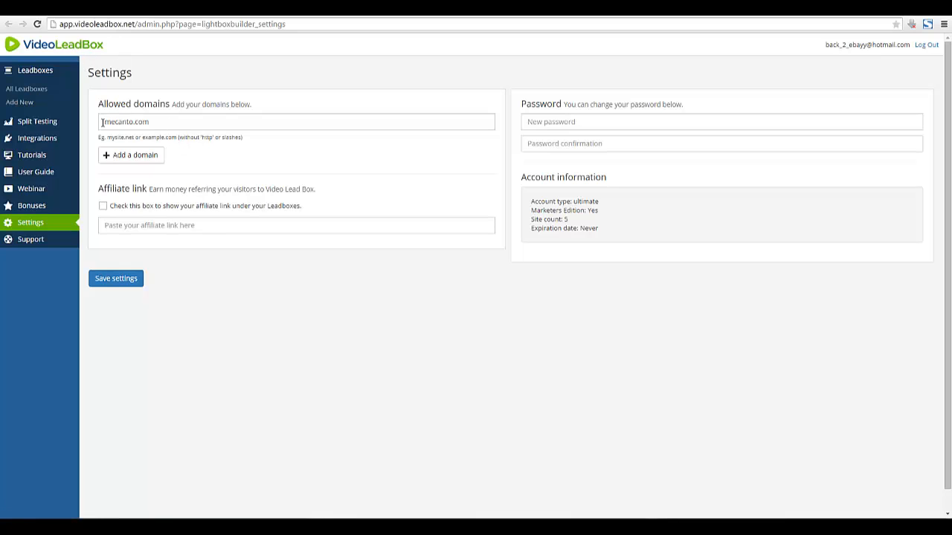
pyautogui.moveTo(101, 122); pyautogui.dragTo(162, 119)
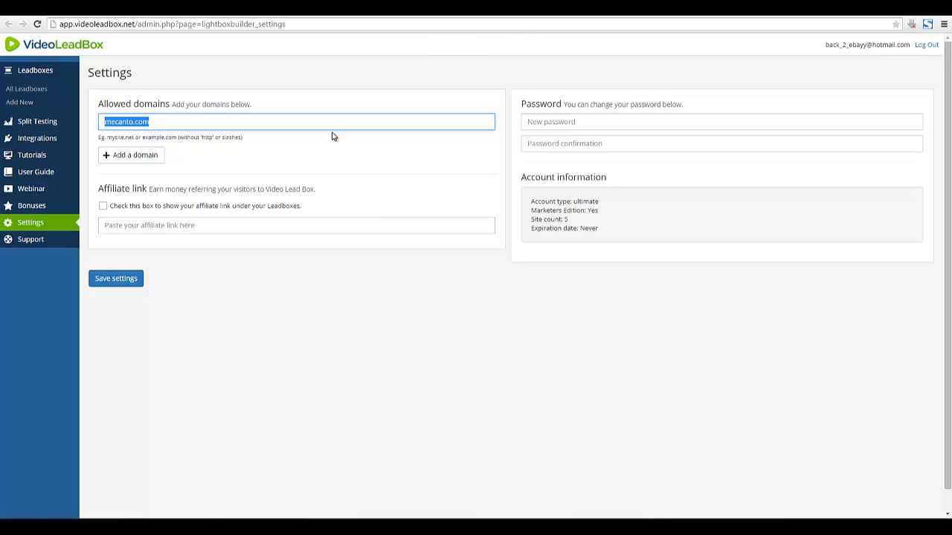
pyautogui.click(202, 124)
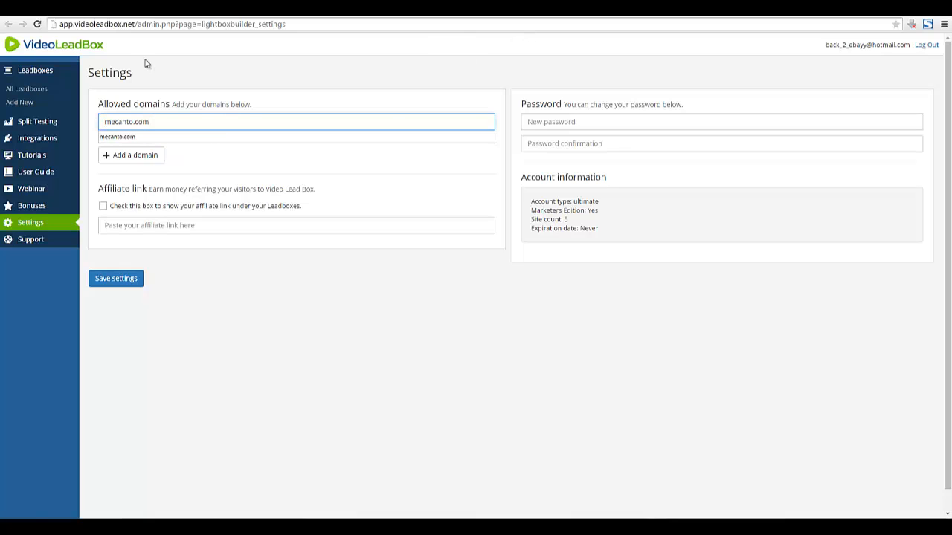
pyautogui.click(227, 101)
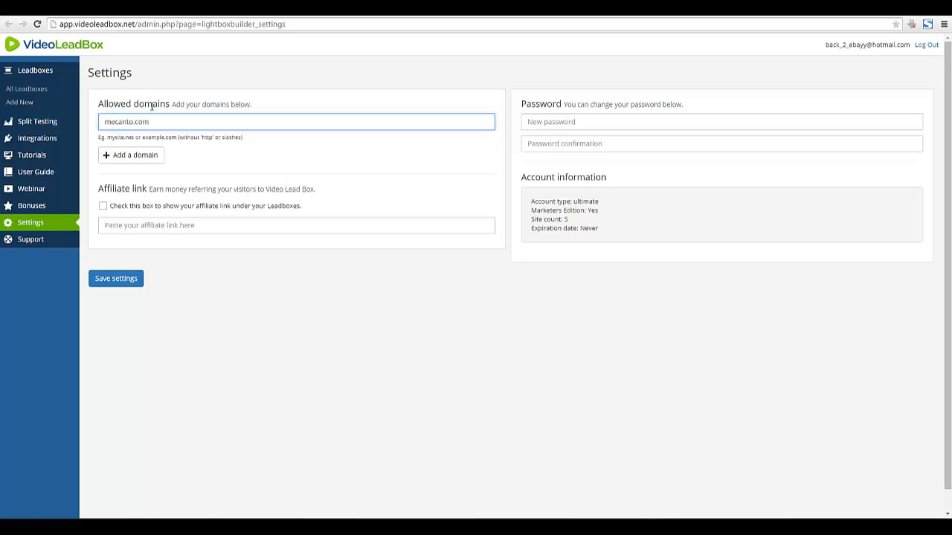
pyautogui.moveTo(154, 121); pyautogui.dragTo(102, 123)
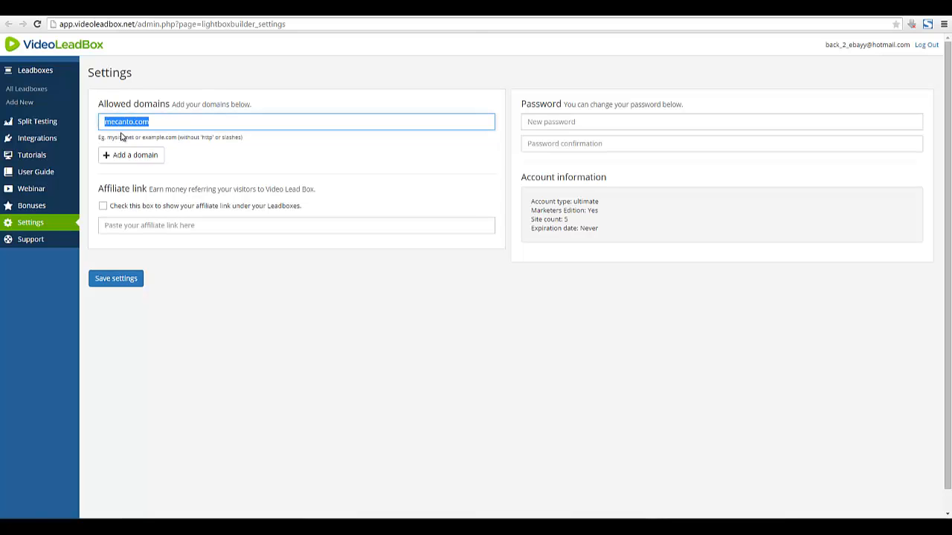
pyautogui.doubleClick(105, 121)
pyautogui.click(258, 113)
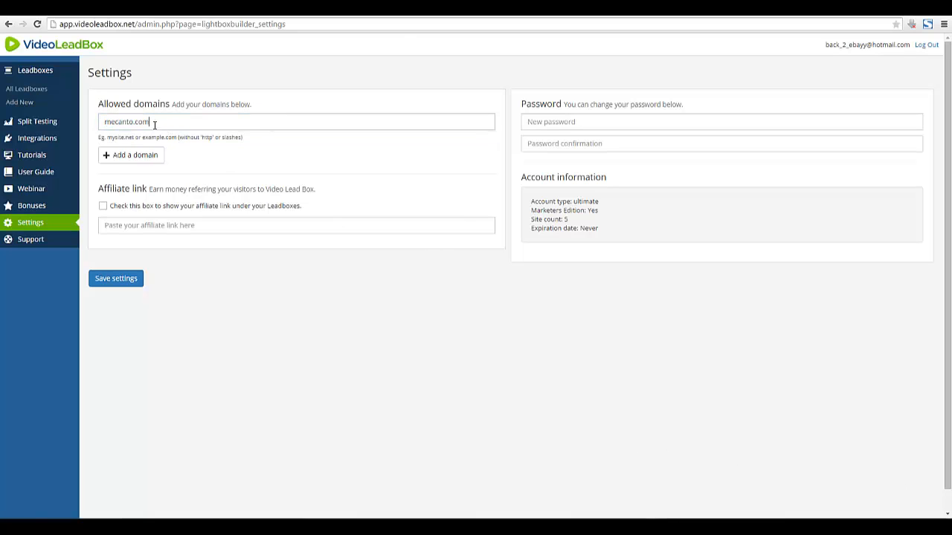
pyautogui.moveTo(155, 124); pyautogui.dragTo(109, 122)
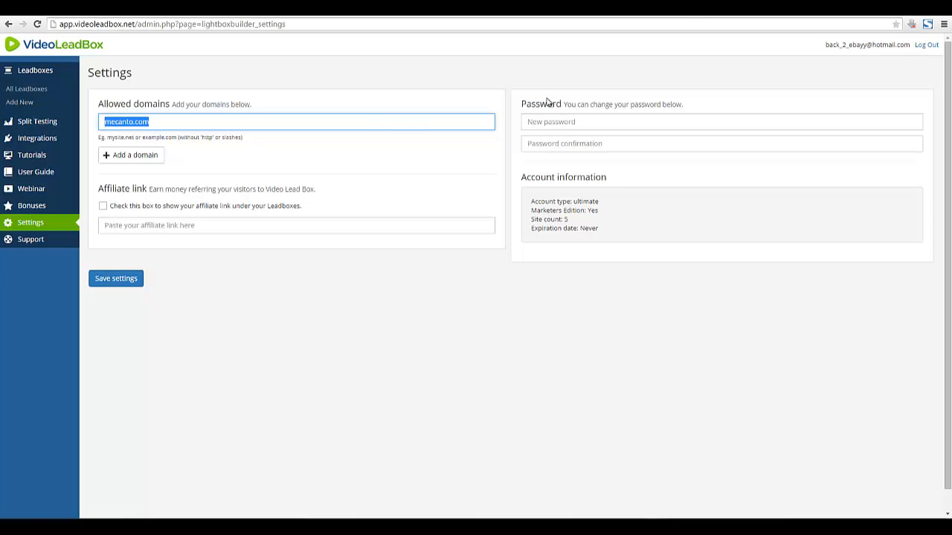
# Step: Open mecanto.com in a new browser tab and look through the homepage's reviews, blog posts and sidebar
pyautogui.click(686, 11)
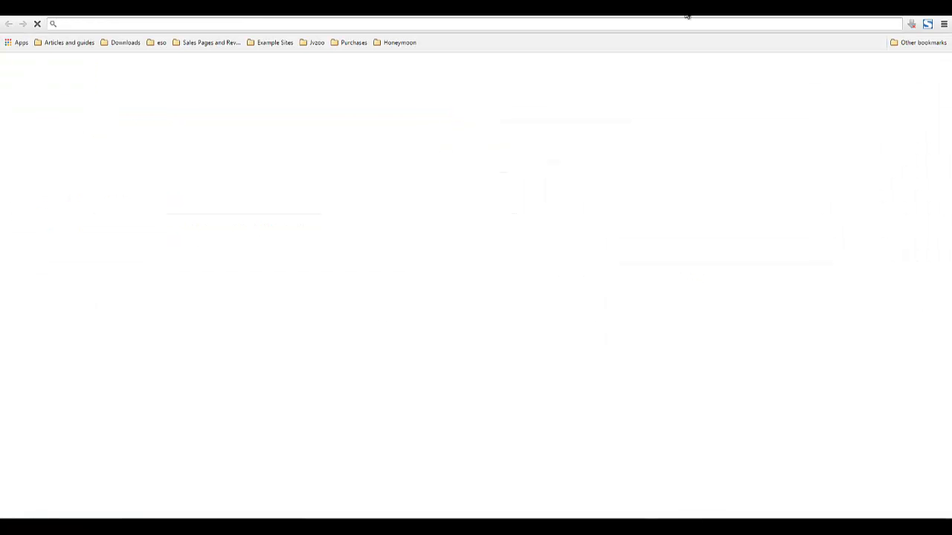
pyautogui.write('mecan')
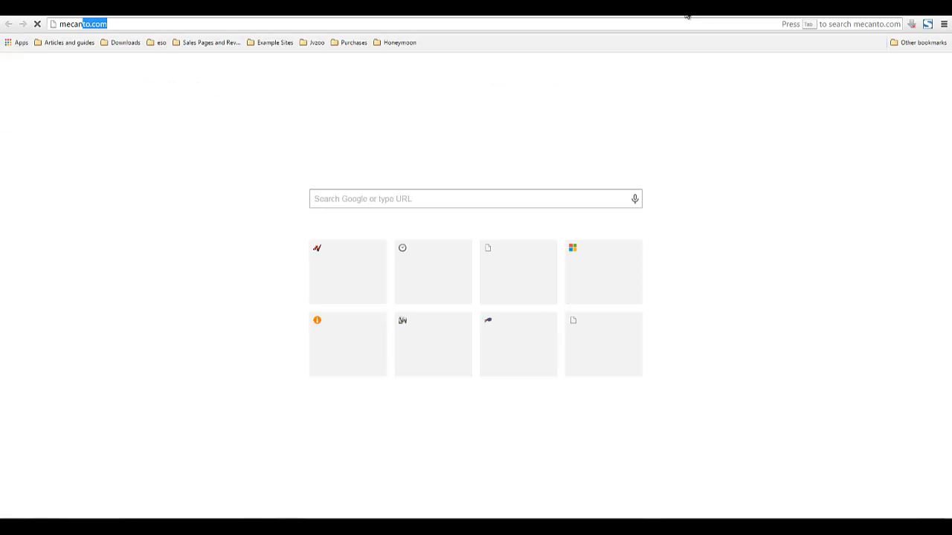
pyautogui.press('Return')
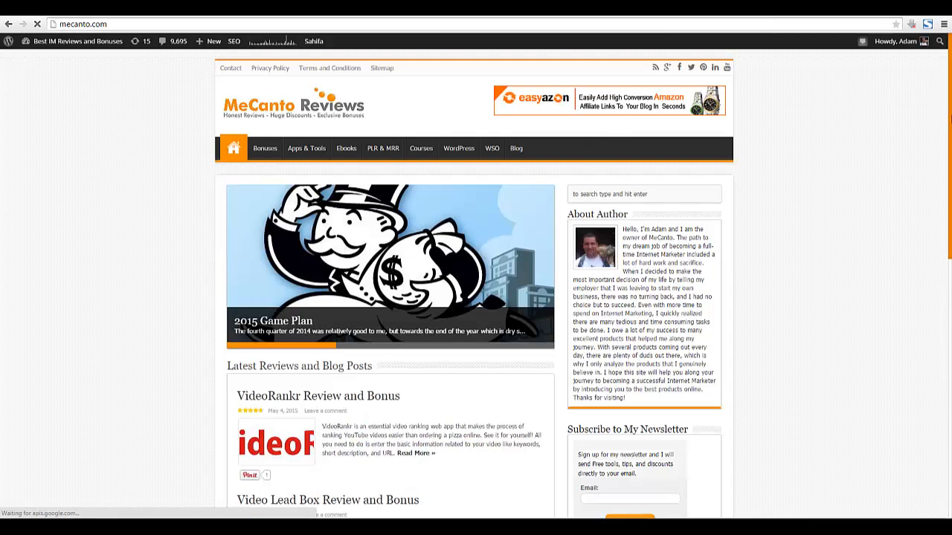
pyautogui.scroll(-2, 947, 216)
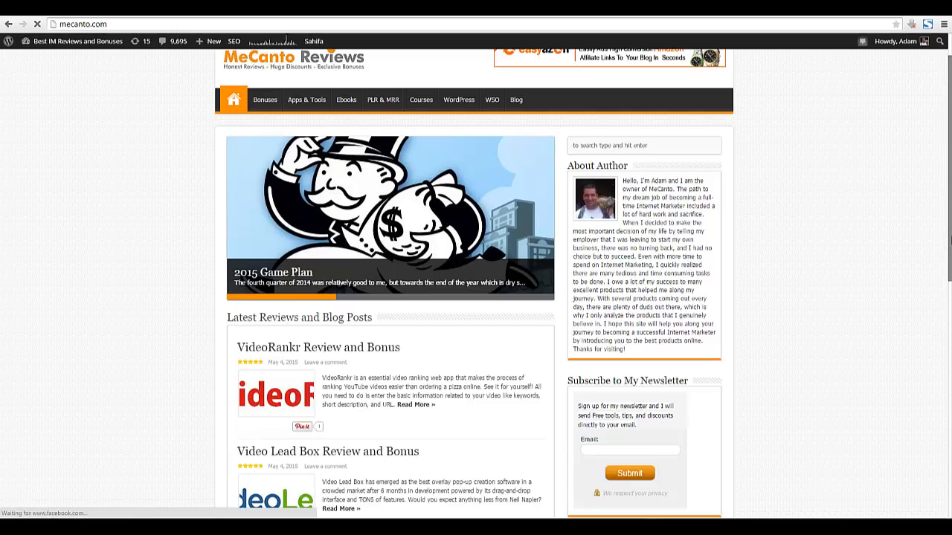
pyautogui.scroll(-5, 947, 313)
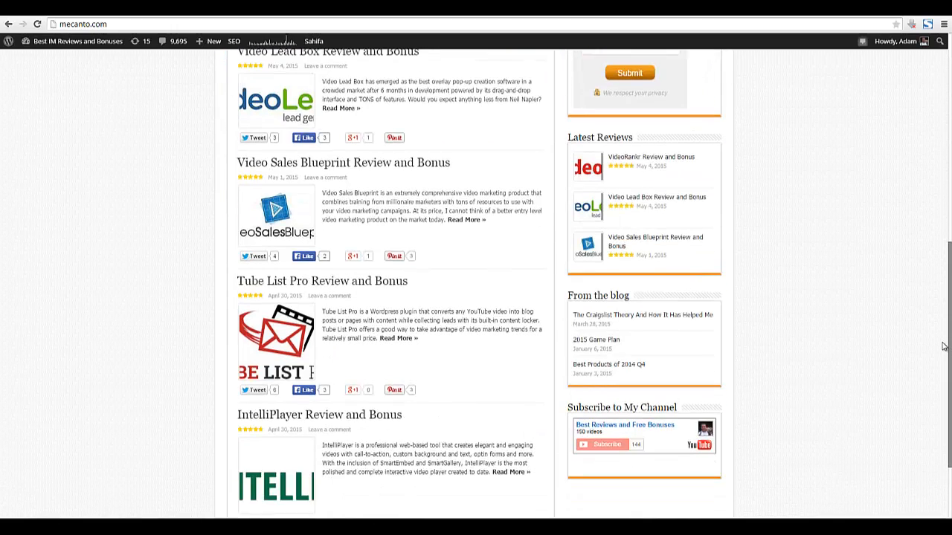
pyautogui.scroll(2, 945, 352)
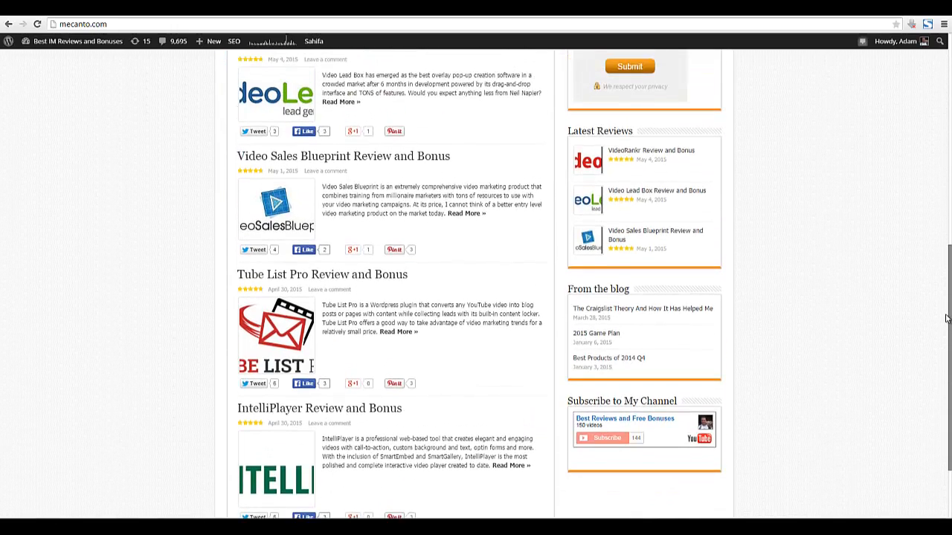
pyautogui.scroll(3, 944, 268)
pyautogui.scroll(-1, 938, 291)
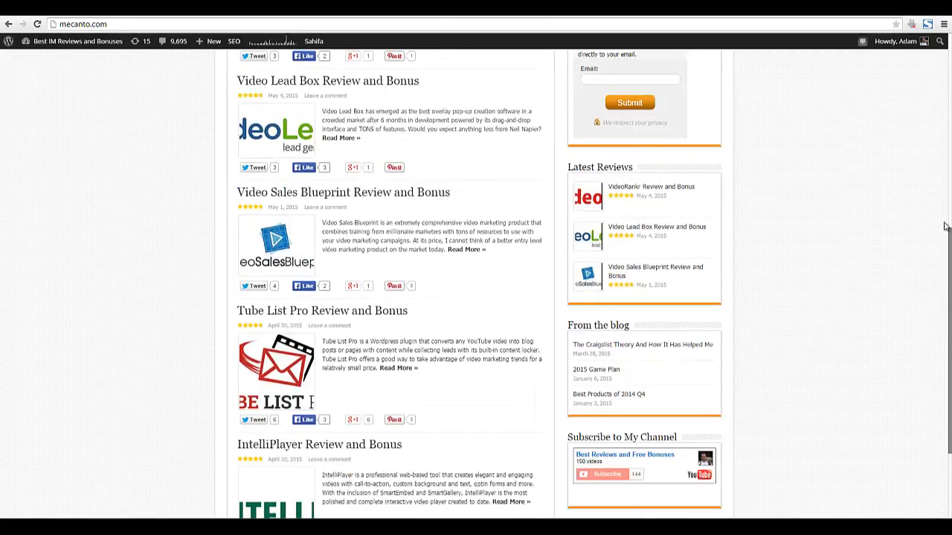
pyautogui.scroll(2, 702, 188)
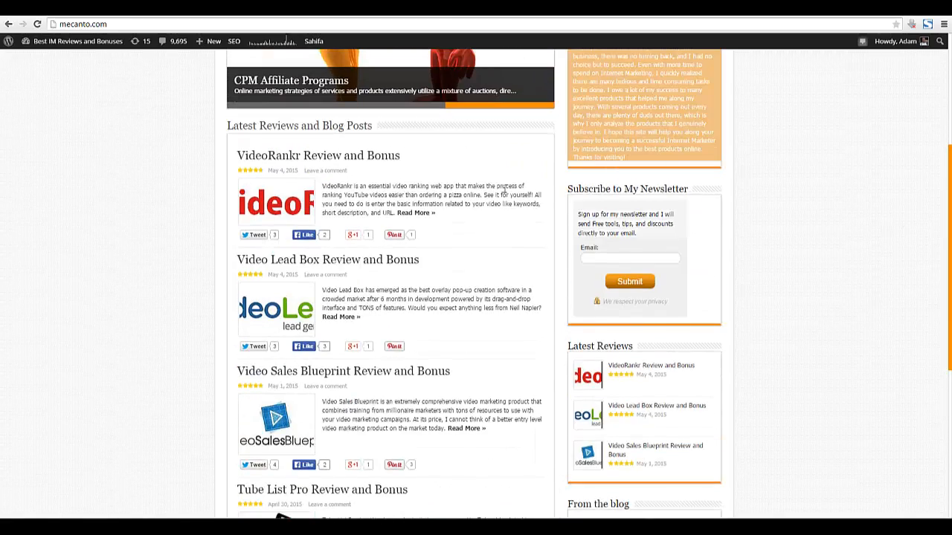
pyautogui.scroll(-3, 483, 230)
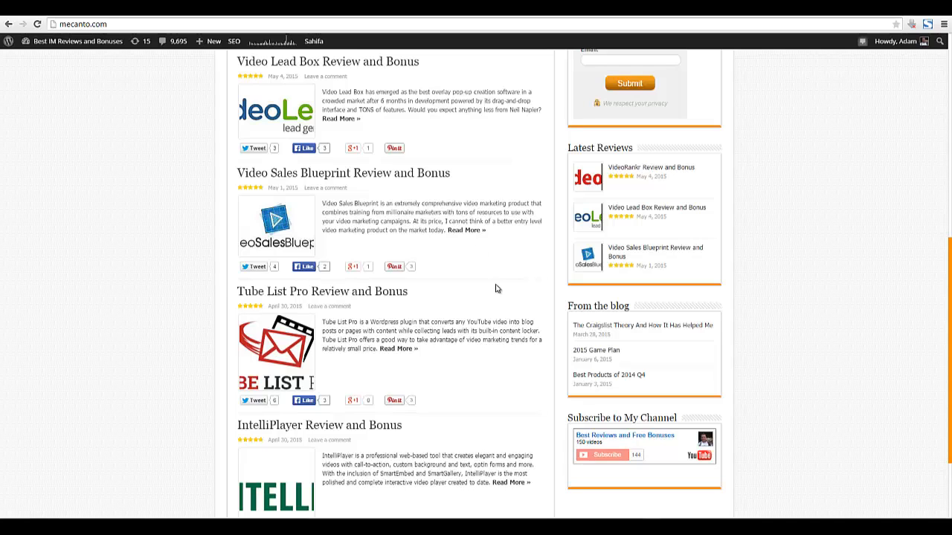
pyautogui.scroll(7, 496, 288)
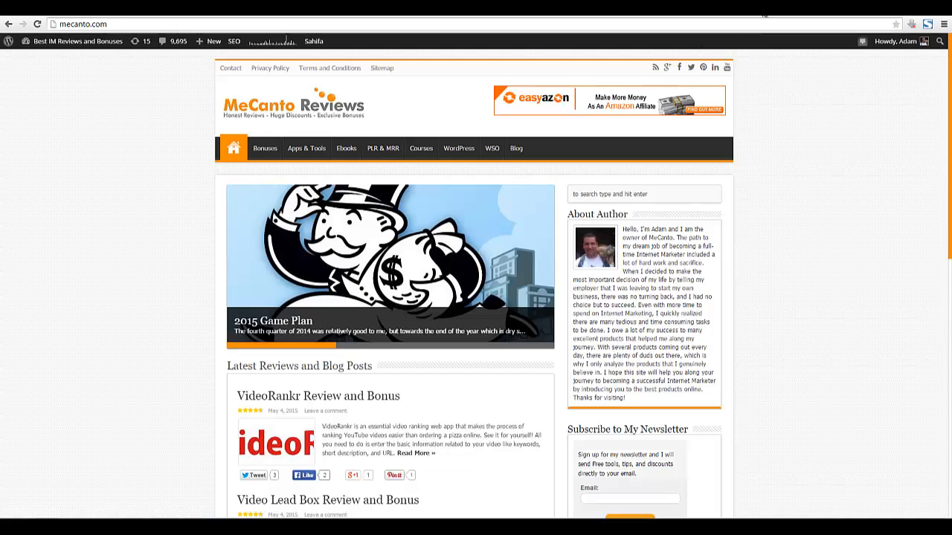
# Step: Try to leave mecanto.com to trigger the exit leadbox, and choose to stay on the page
pyautogui.click(762, 16)
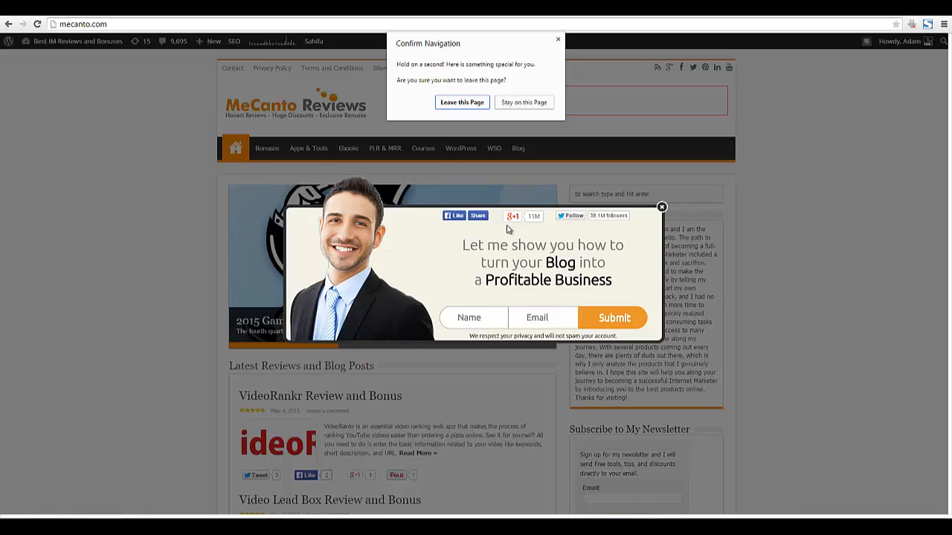
pyautogui.click(518, 103)
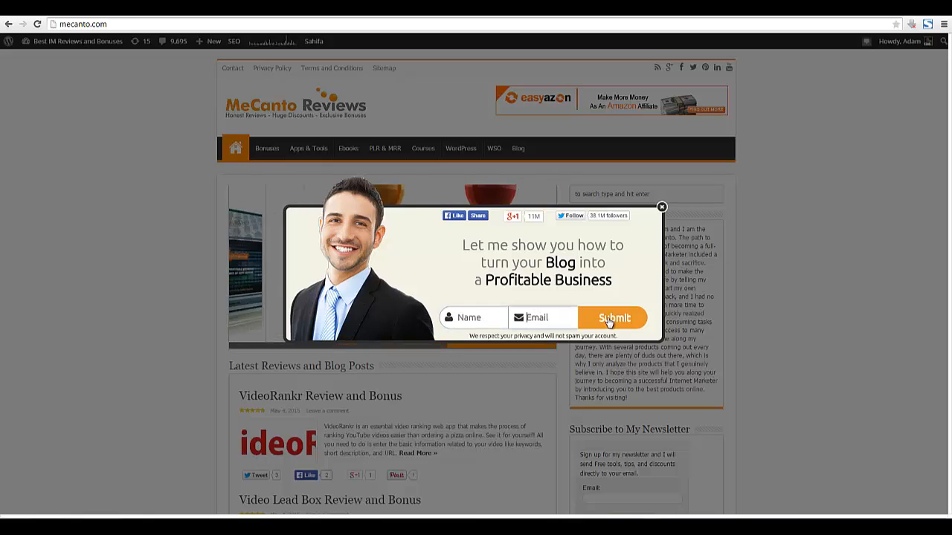
pyautogui.click(476, 322)
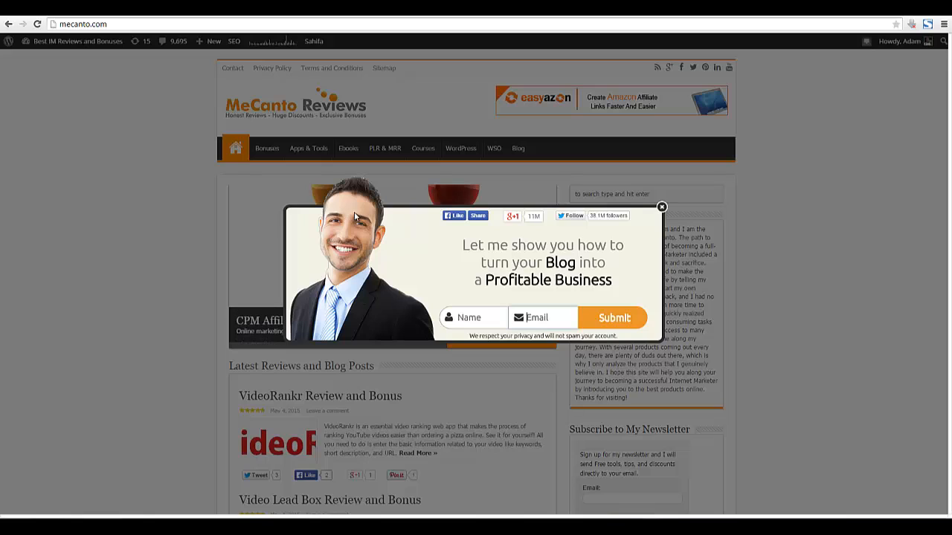
# Step: Examine the exit popup's headline about turning a blog into a profitable business, and close the popup
pyautogui.tripleClick(562, 245)
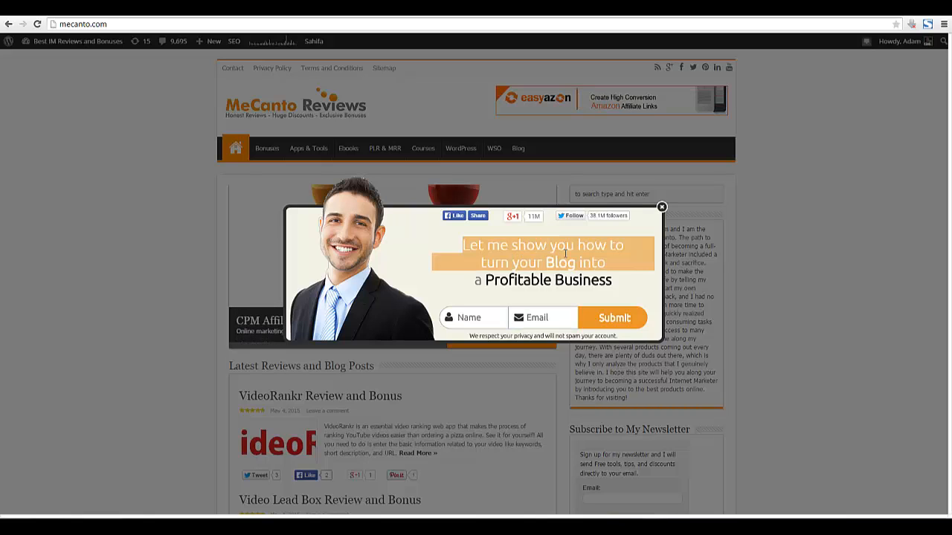
pyautogui.doubleClick(570, 280)
pyautogui.doubleClick(526, 262)
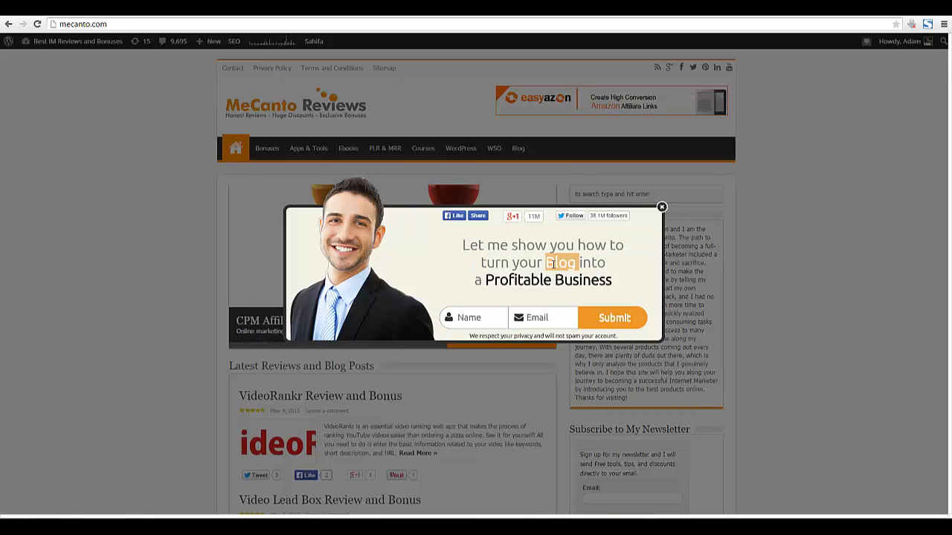
pyautogui.tripleClick(464, 246)
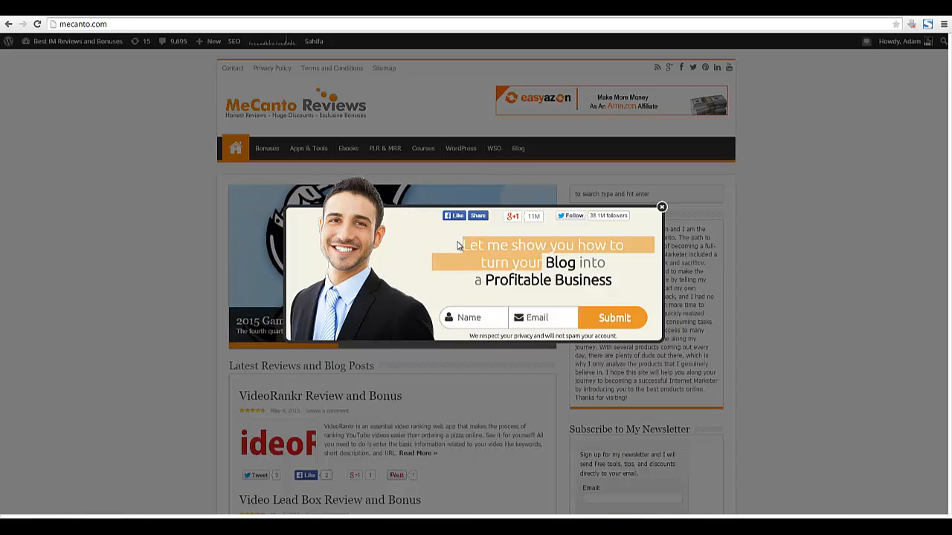
pyautogui.click(459, 246)
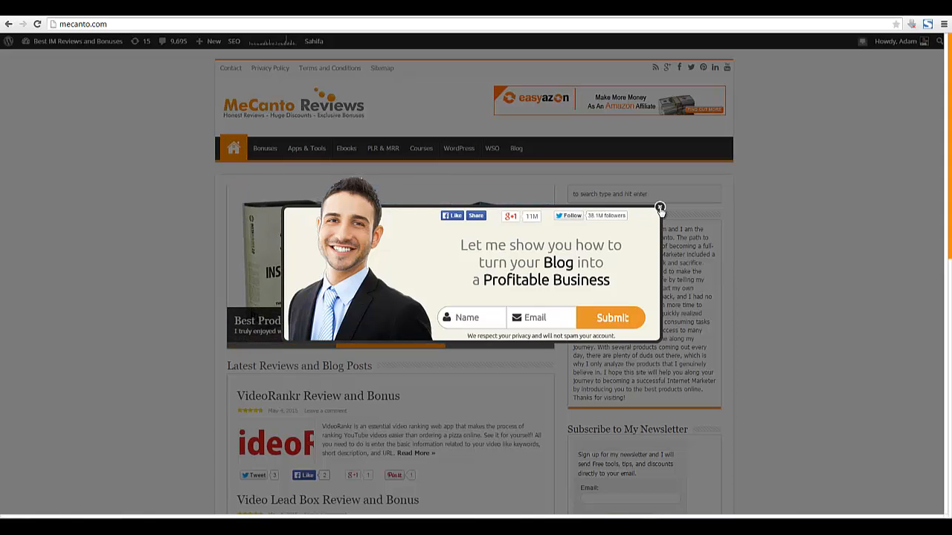
pyautogui.click(661, 208)
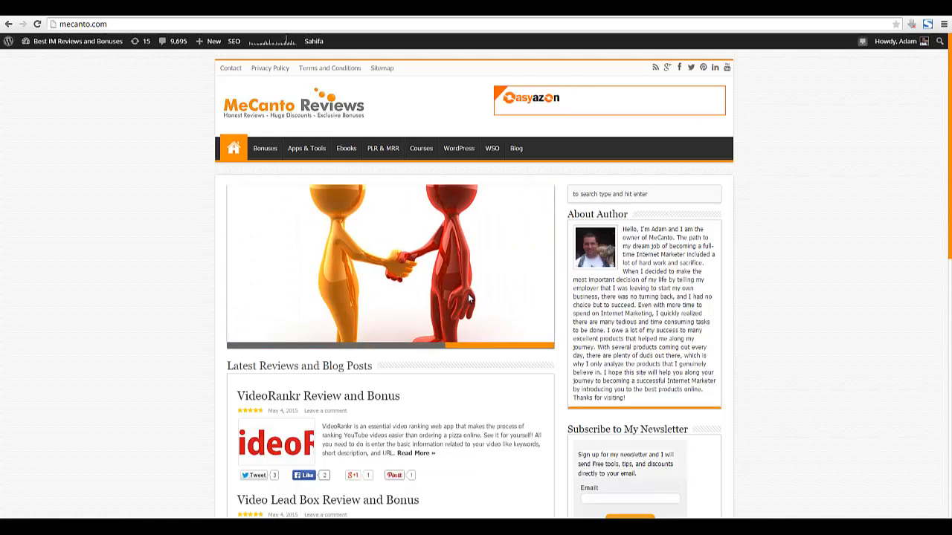
# Step: Open the Video Lead Box Review and Bonus post and read through its review overview, product features and pricing
pyautogui.scroll(-2, 409, 376)
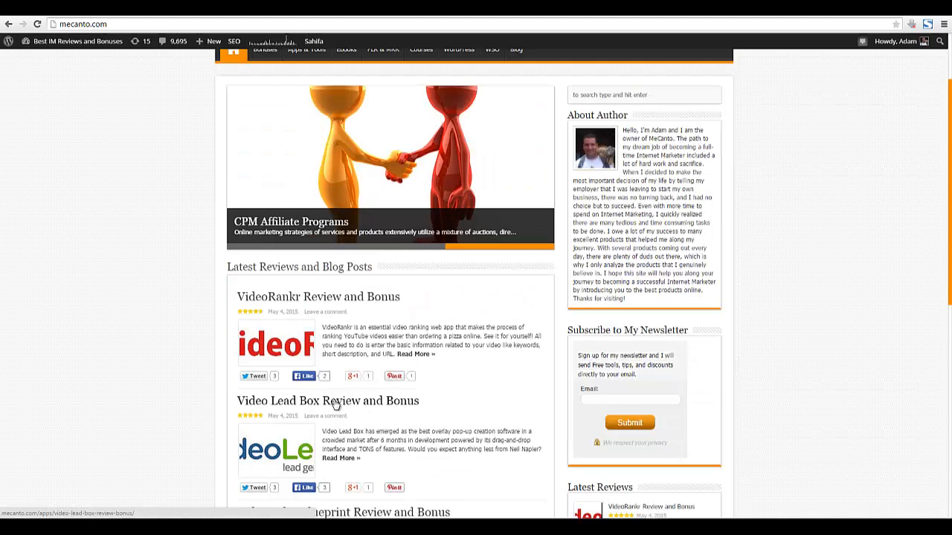
pyautogui.click(373, 402)
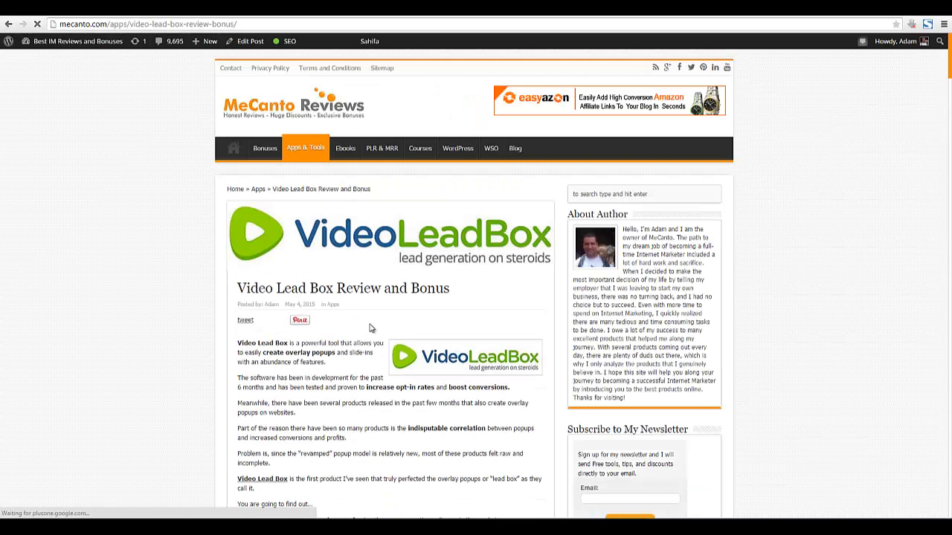
pyautogui.scroll(-2, 365, 333)
pyautogui.scroll(-2, 369, 341)
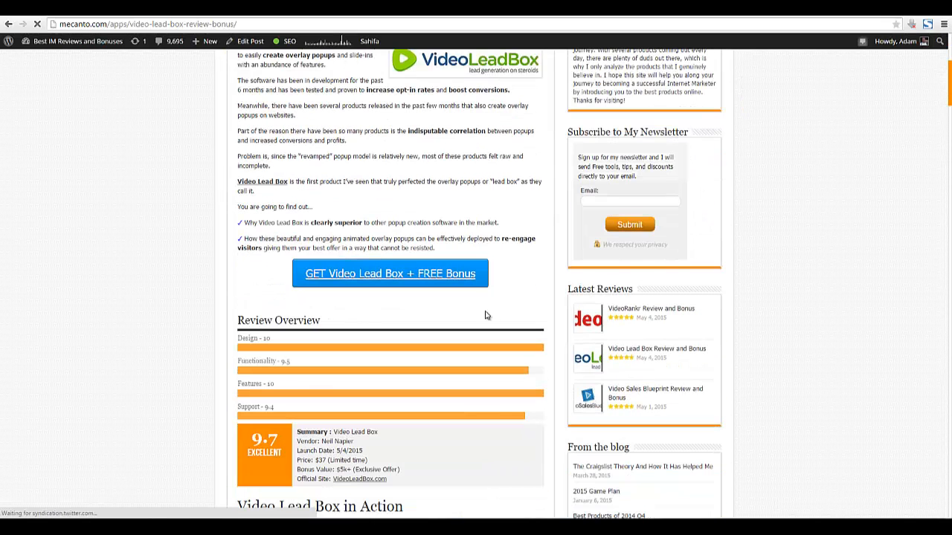
pyautogui.moveTo(948, 93); pyautogui.dragTo(948, 168)
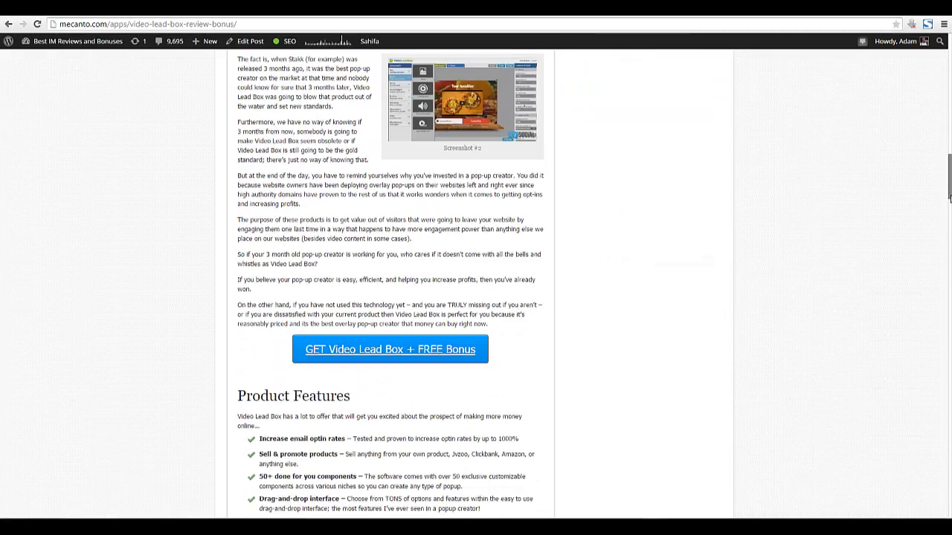
pyautogui.scroll(-2, 653, 257)
pyautogui.scroll(-3, 651, 258)
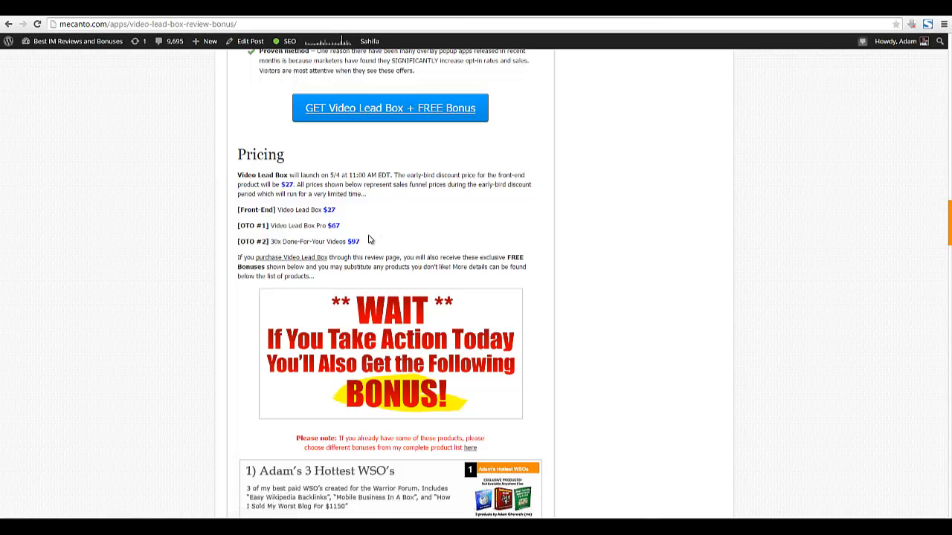
# Step: Look through the list of free bonus products offered in the Video Lead Box review
pyautogui.scroll(-1, 358, 150)
pyautogui.scroll(-4, 331, 253)
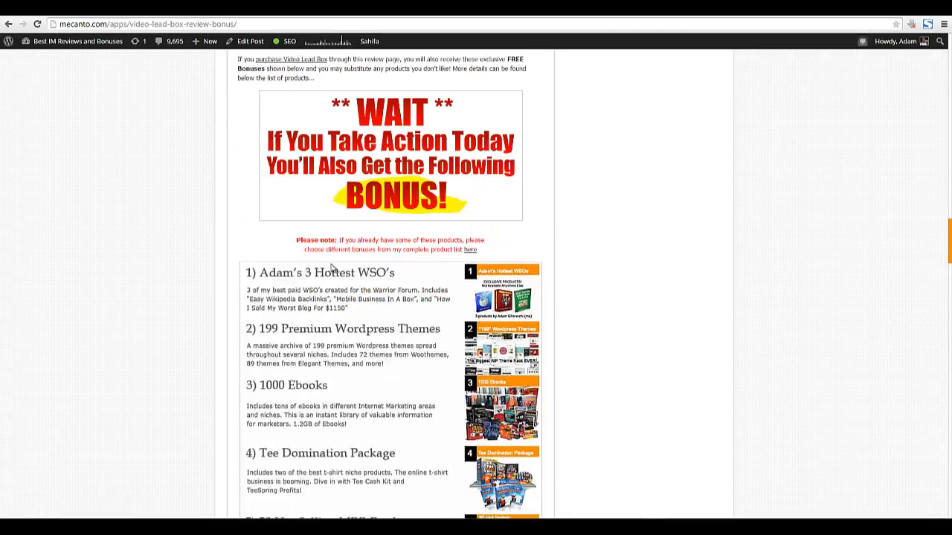
pyautogui.scroll(-11, 354, 223)
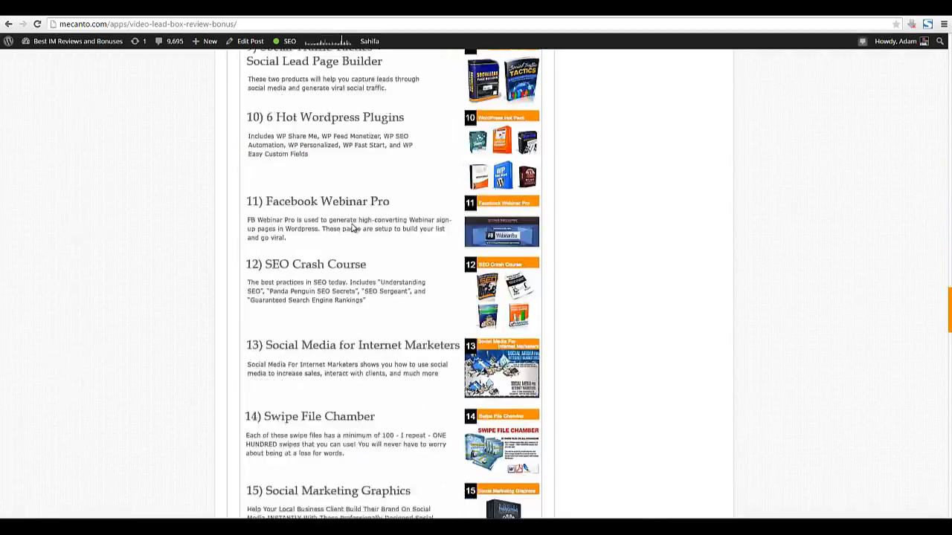
pyautogui.scroll(-9, 350, 231)
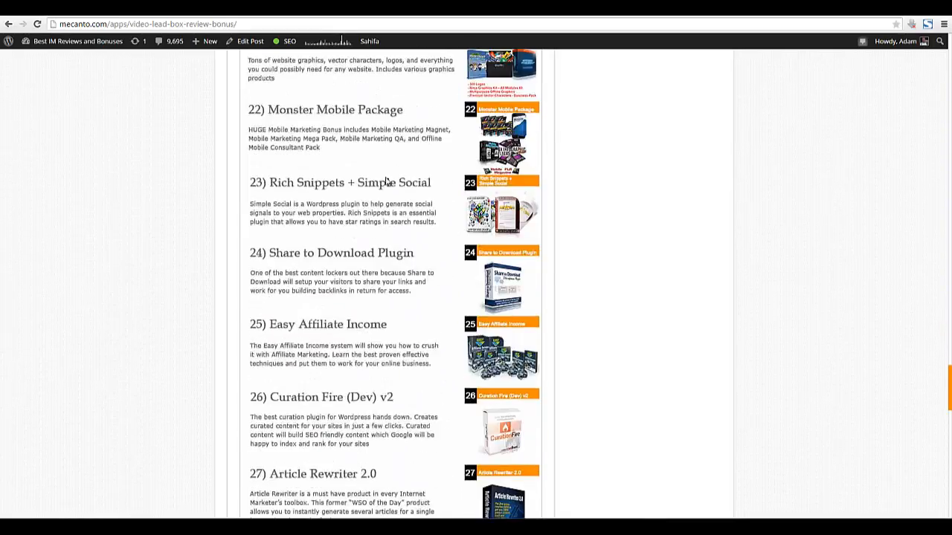
pyautogui.scroll(-3, 414, 312)
pyautogui.scroll(-4, 414, 313)
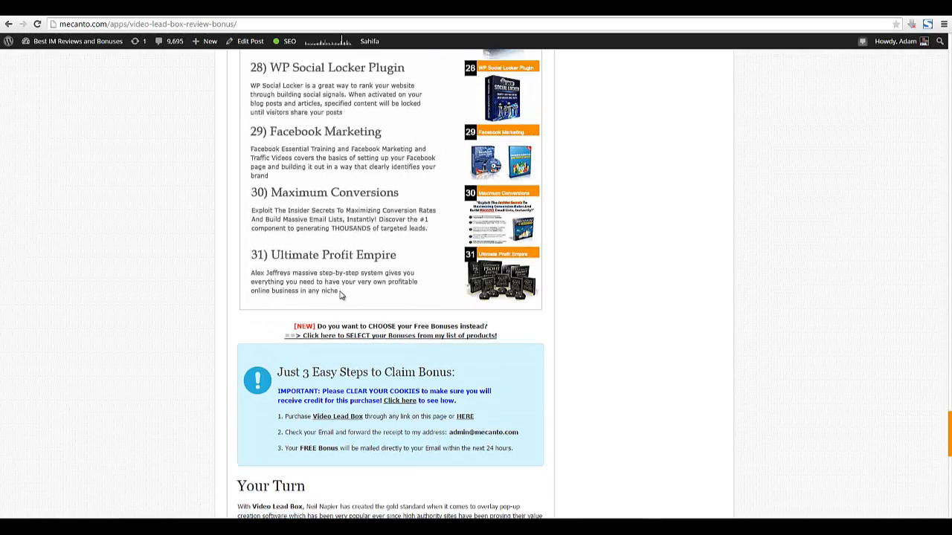
# Step: Examine the note and link below the bonus list for selecting different free bonuses from the product list
pyautogui.moveTo(318, 325); pyautogui.dragTo(493, 331)
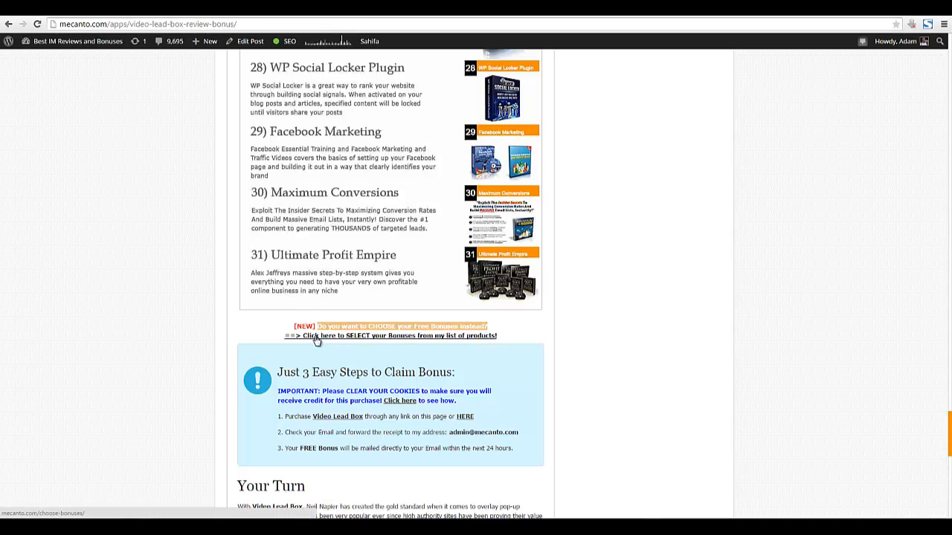
pyautogui.moveTo(307, 327); pyautogui.dragTo(276, 335)
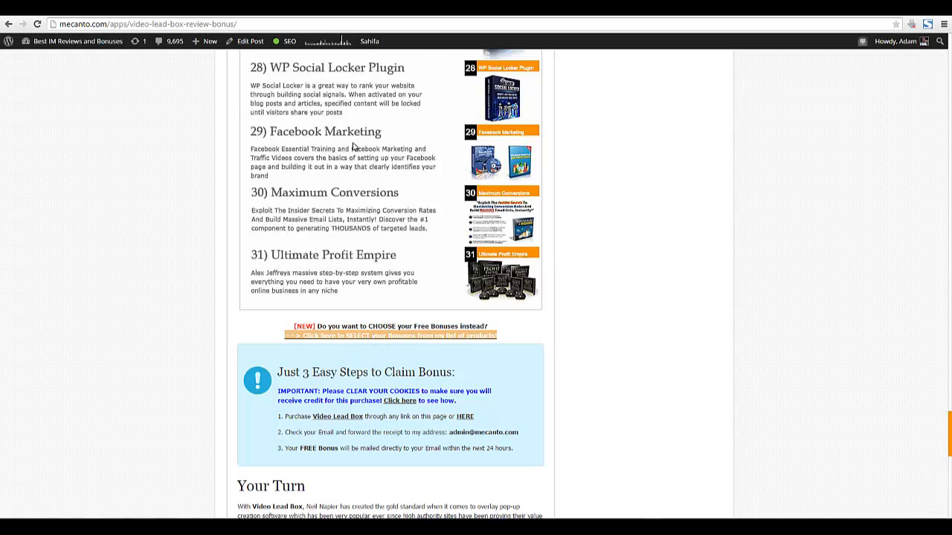
pyautogui.scroll(5, 344, 195)
pyautogui.scroll(2, 344, 199)
pyautogui.scroll(-6, 344, 199)
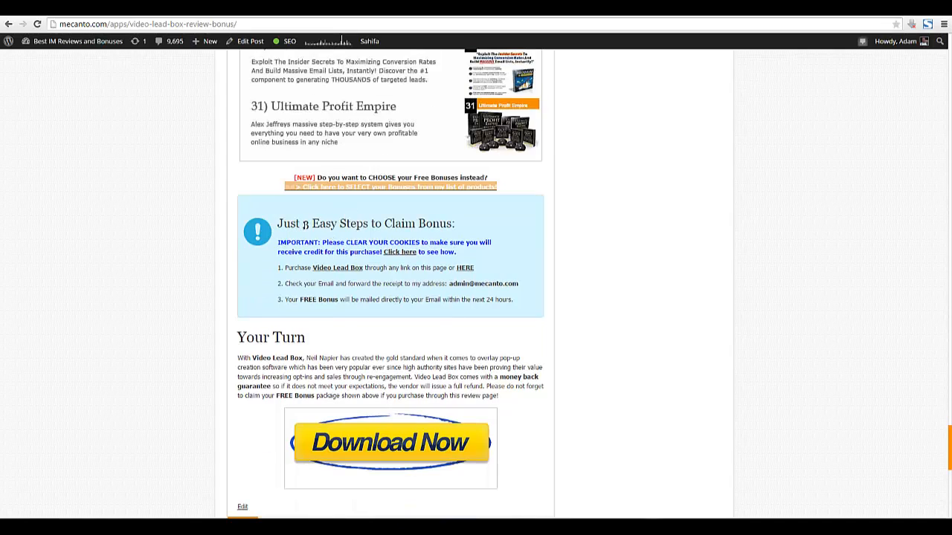
# Step: Read the three steps for claiming the Video Lead Box bonus, including where to forward the purchase receipt
pyautogui.moveTo(302, 223); pyautogui.dragTo(457, 226)
pyautogui.click(426, 279)
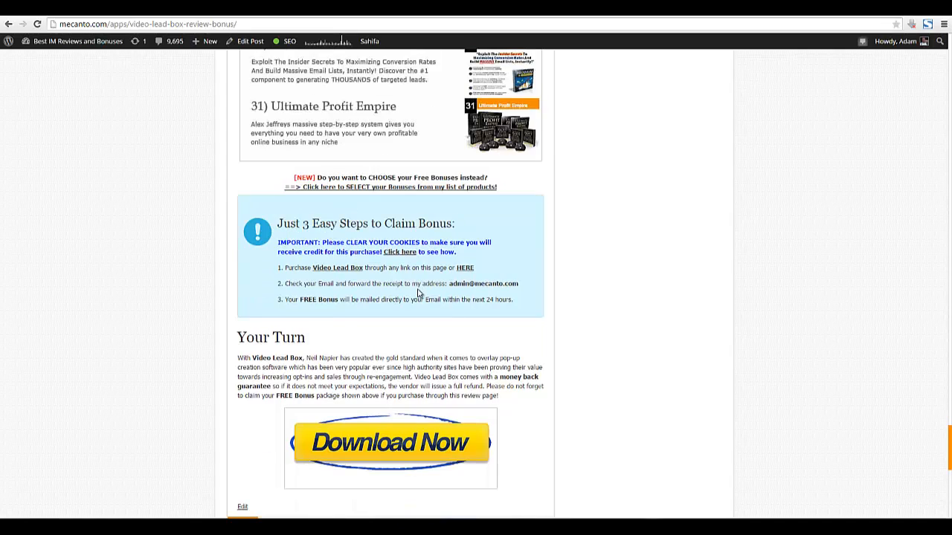
pyautogui.tripleClick(418, 288)
pyautogui.tripleClick(417, 297)
pyautogui.click(420, 298)
pyautogui.click(299, 528)
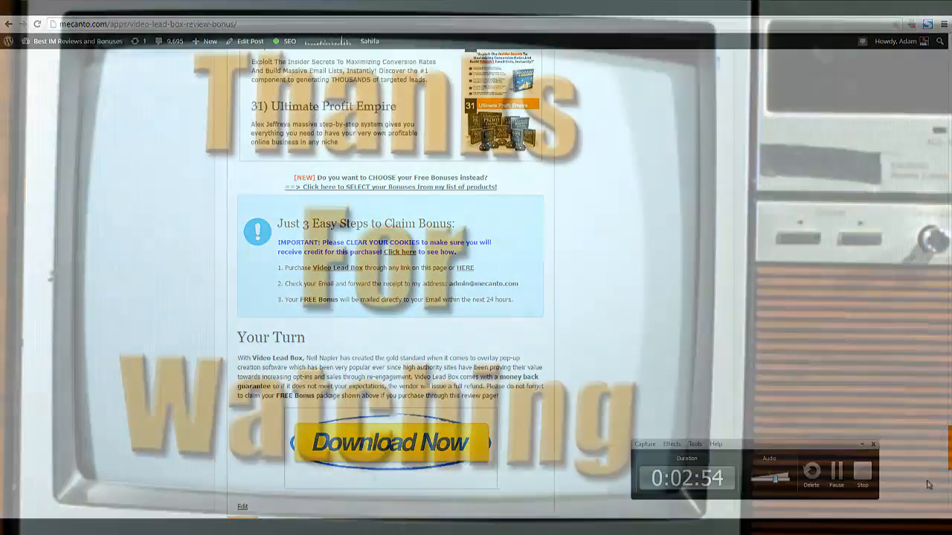